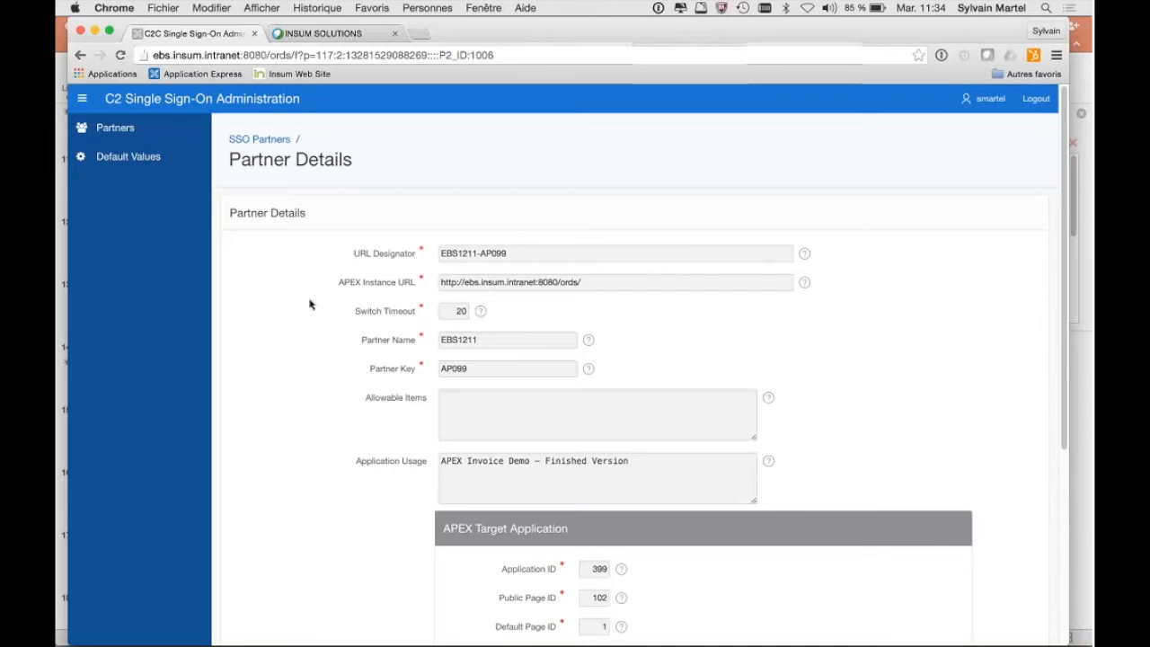
# Leave the open partner's details unchanged and start a new SSO partner with the URL designator EBS1211-AP001
pyautogui.scroll(-5, 374, 360)
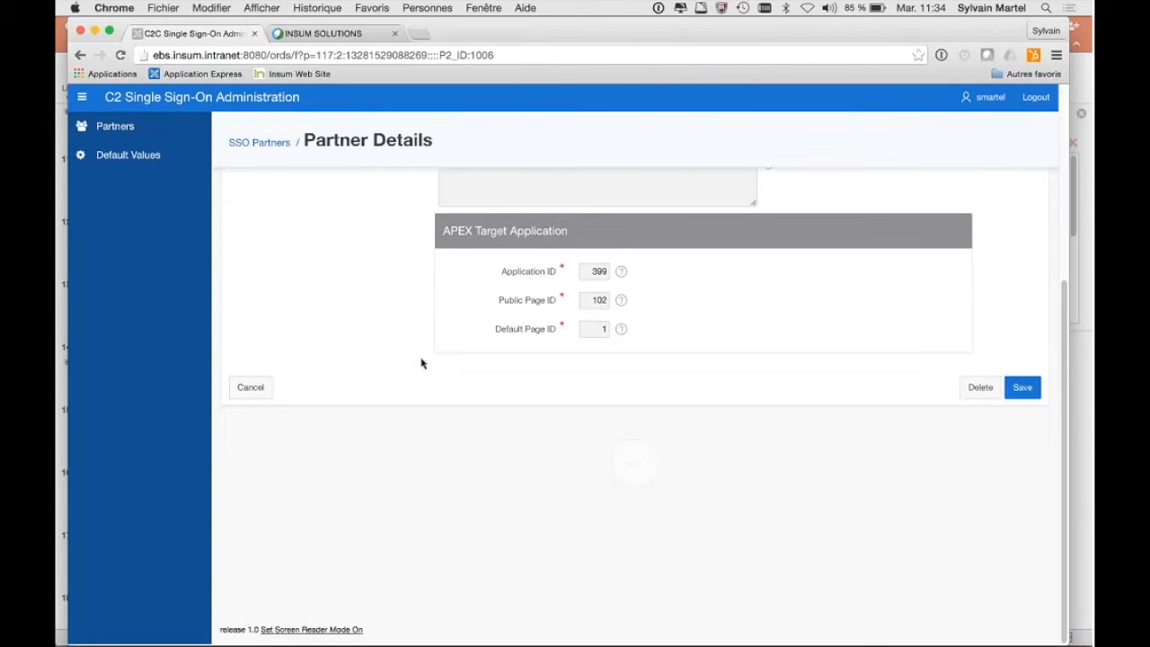
pyautogui.click(251, 390)
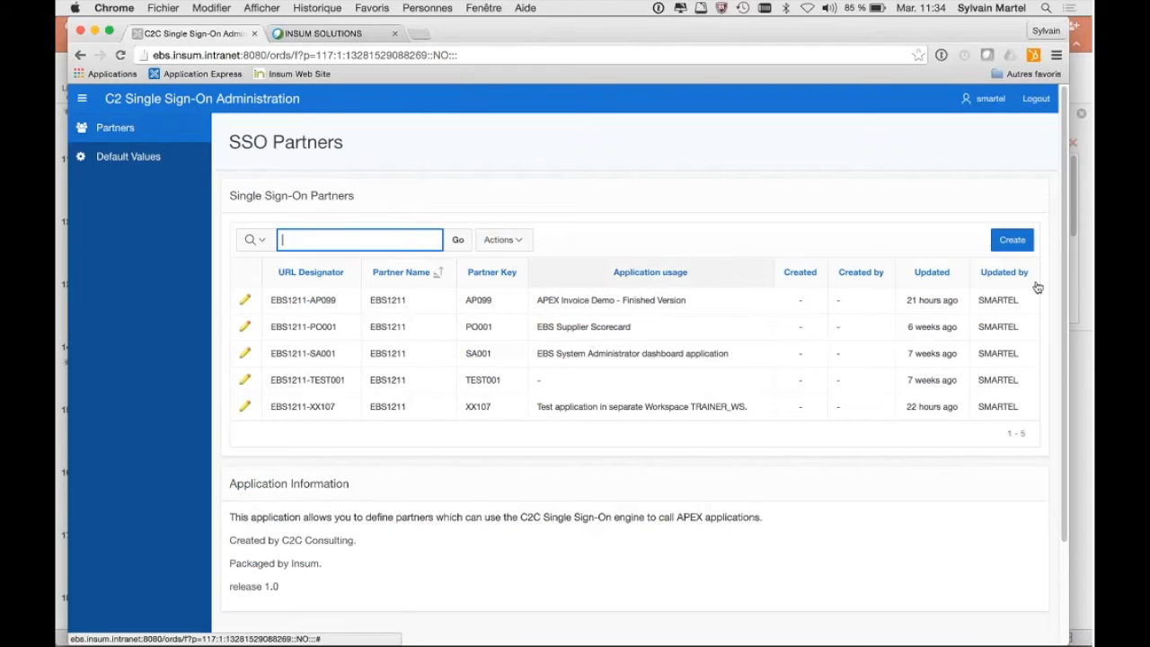
pyautogui.click(1010, 240)
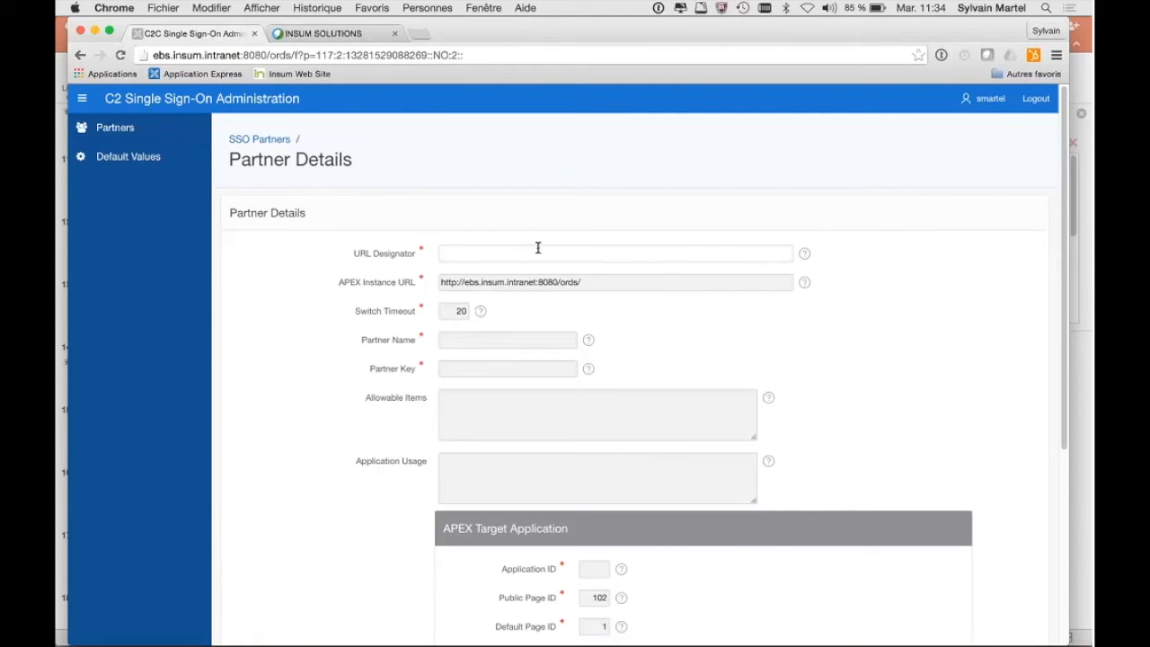
pyautogui.click(538, 248)
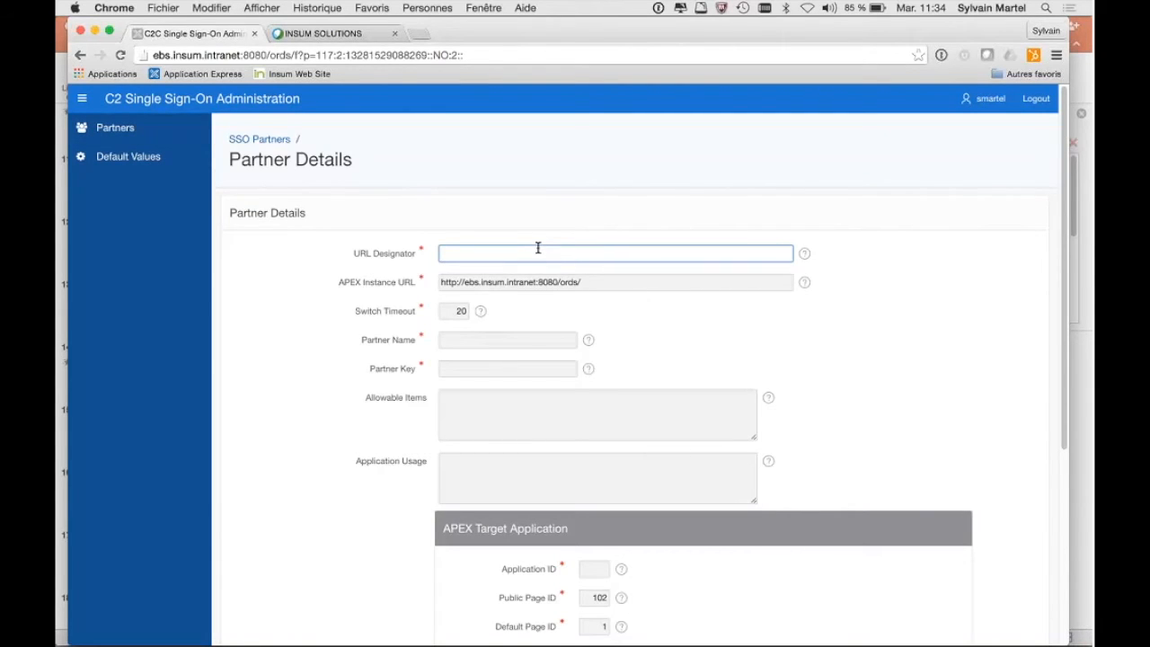
pyautogui.write('EBS')
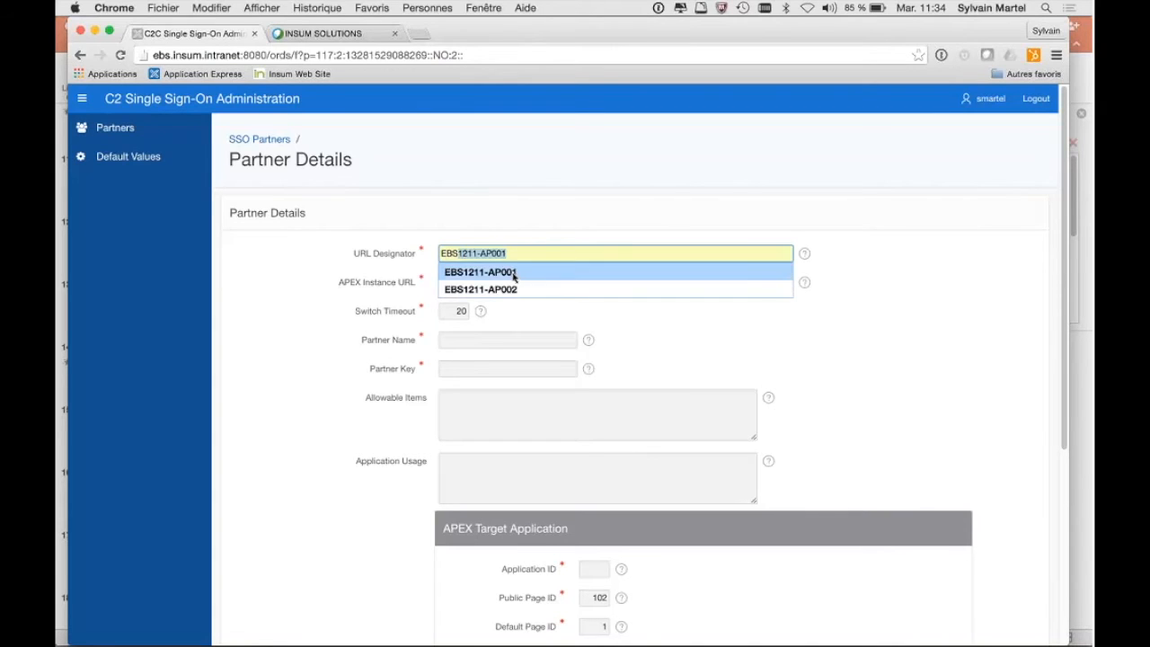
pyautogui.click(513, 271)
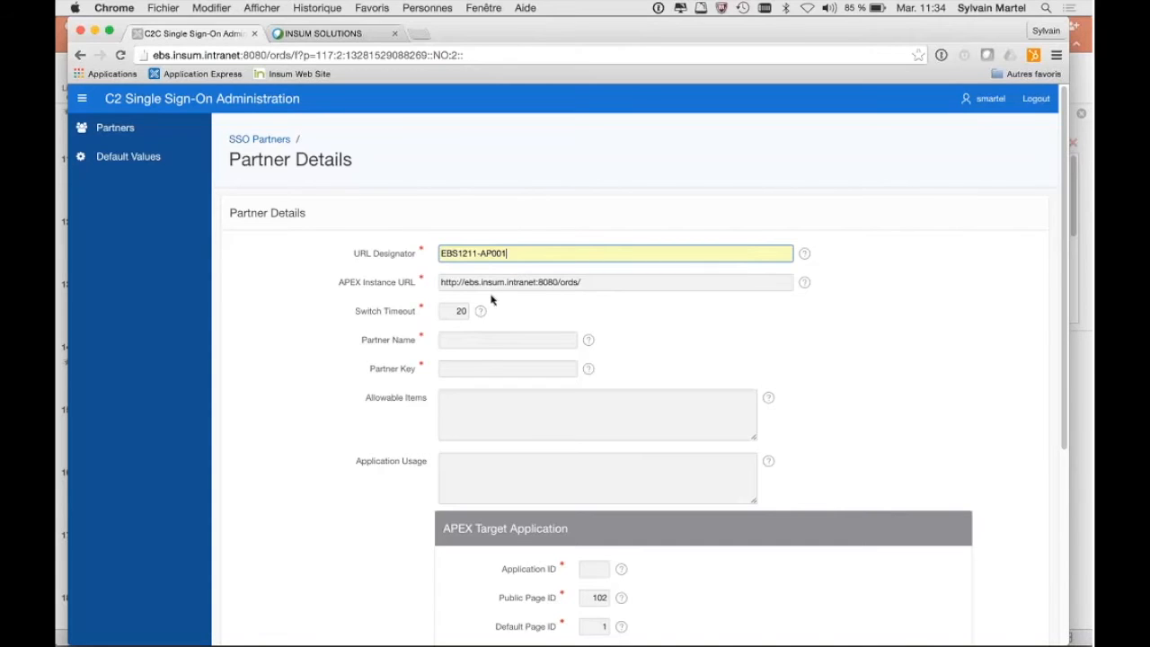
# Set the new partner's name to EBS1211 and its partner key to AP001
pyautogui.click(466, 339)
pyautogui.write('EBS')
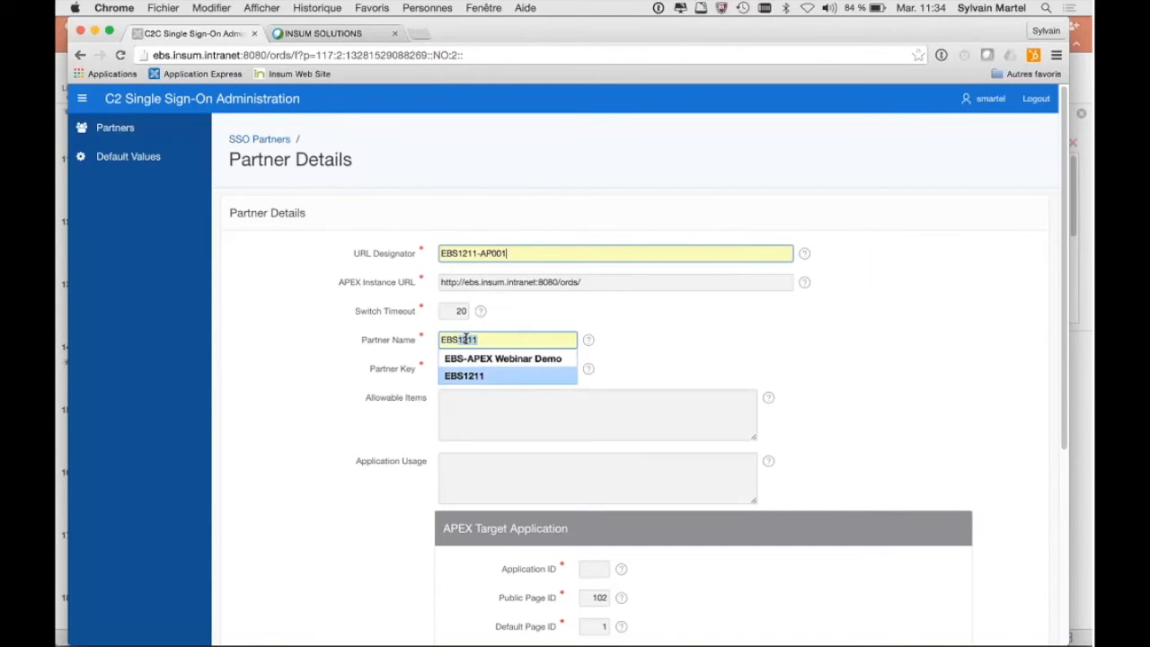
pyautogui.press('Up')
pyautogui.press('Down')
pyautogui.press('Return')
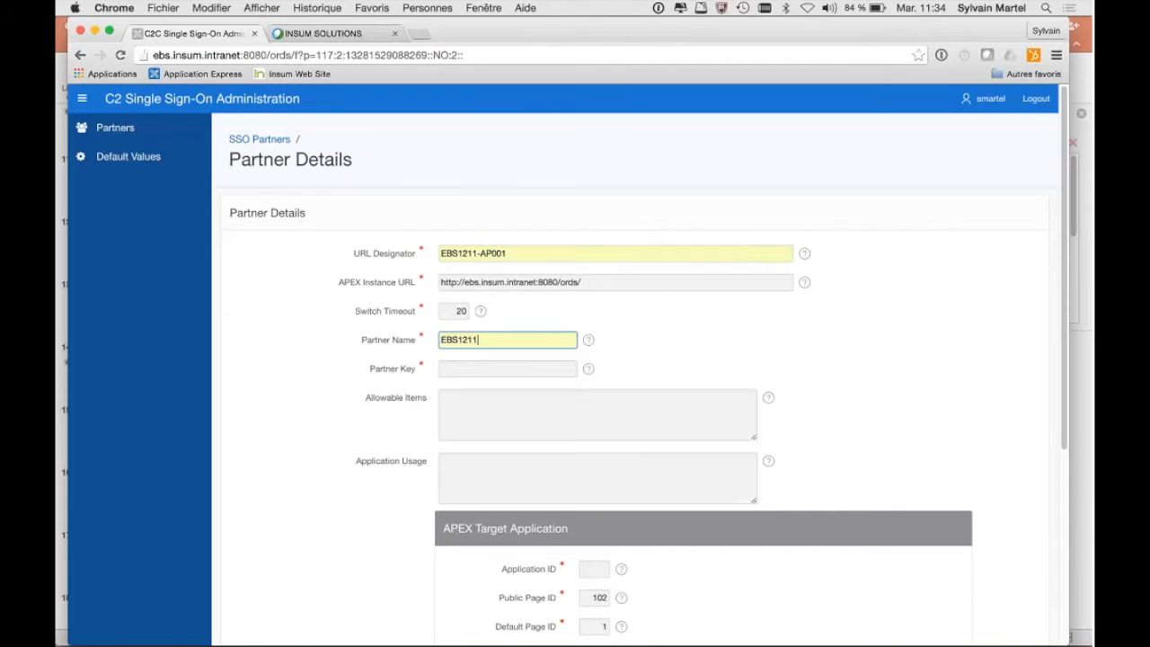
pyautogui.click(466, 370)
pyautogui.write('AP')
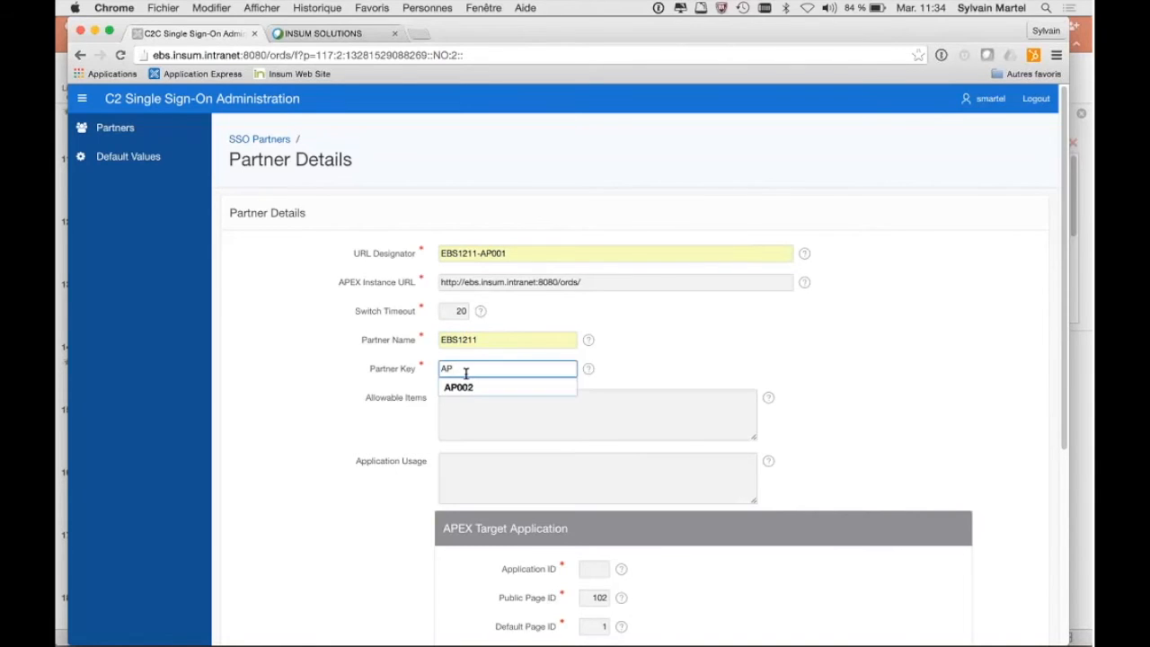
pyautogui.write('001')
pyautogui.press('Tab')
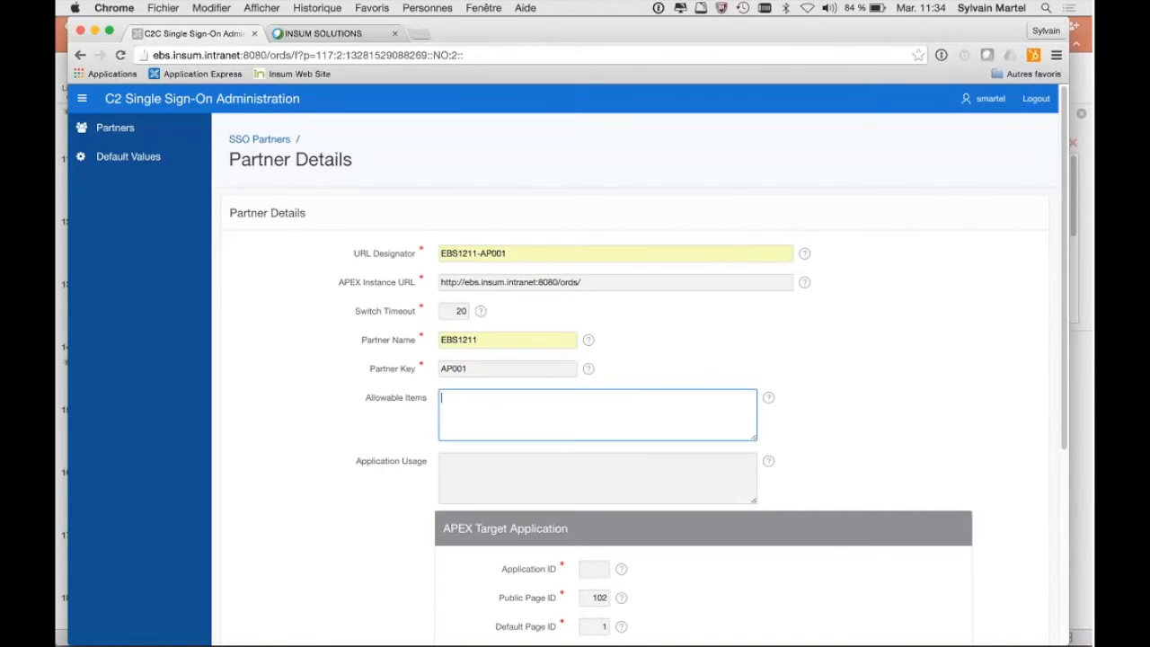
# Enter "webinar Demo App" as the application usage and set the target Application ID to 302
pyautogui.click(485, 473)
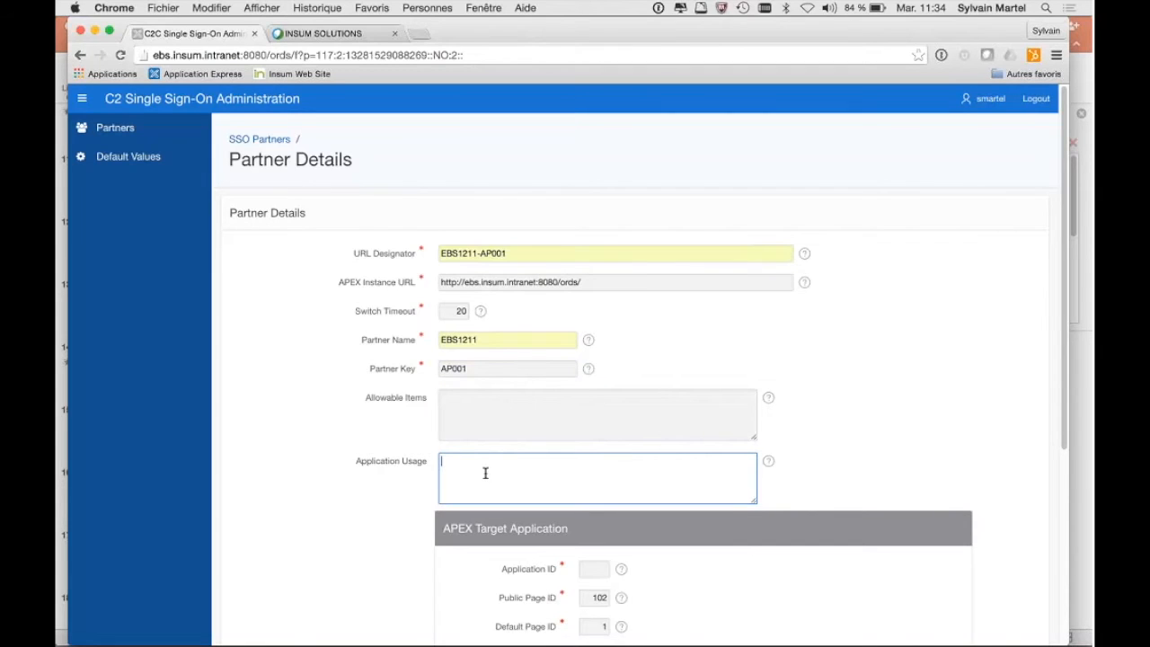
pyautogui.write('webinar Demo App')
pyautogui.scroll(-2, 485, 473)
pyautogui.scroll(-3, 485, 473)
pyautogui.click(590, 371)
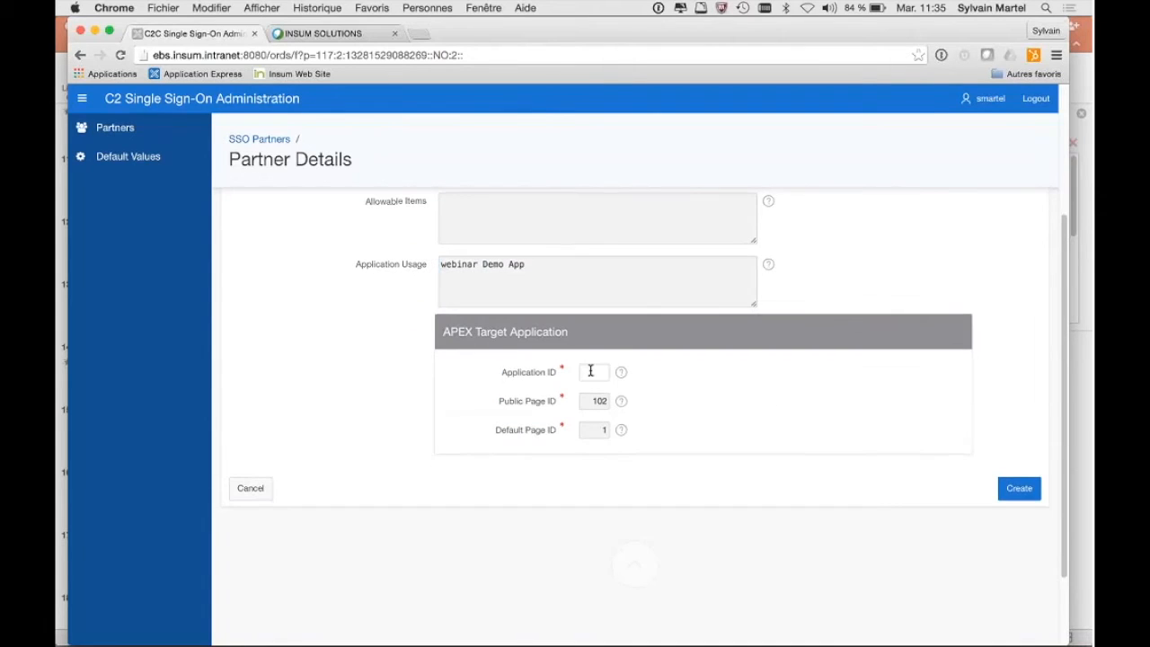
pyautogui.click(590, 371)
pyautogui.write('302')
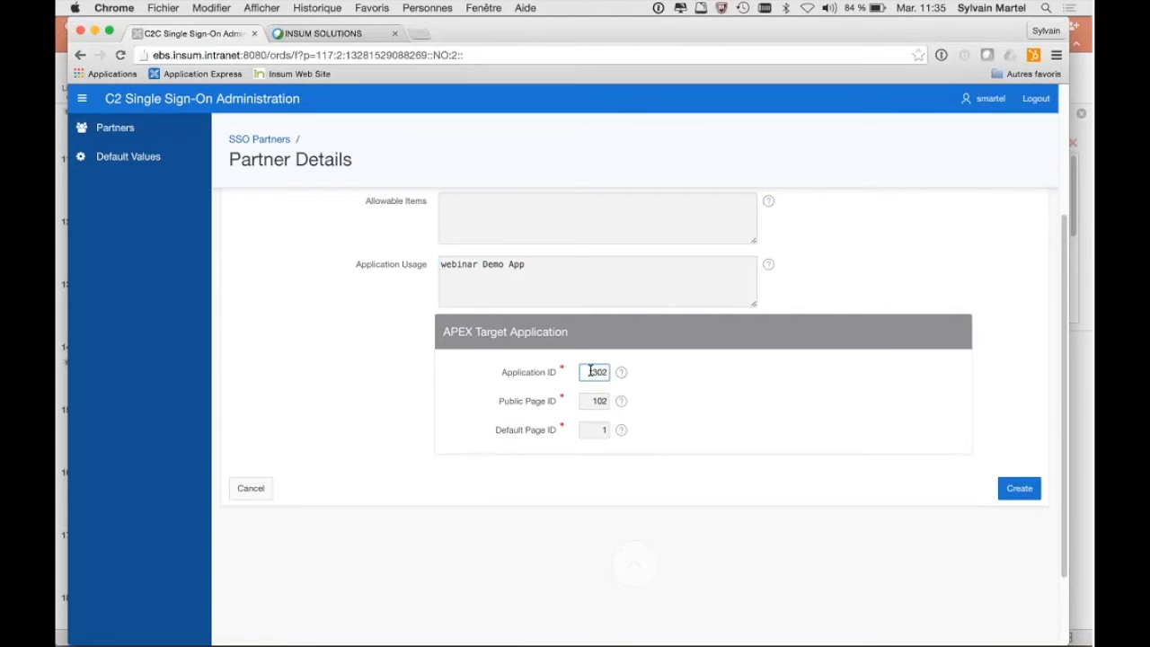
# Check the Application ID against the instructions PDF in Preview, return to Chrome and create the partner
pyautogui.press('super+Tab')
pyautogui.press('super+Tab')
pyautogui.press('super+Tab')
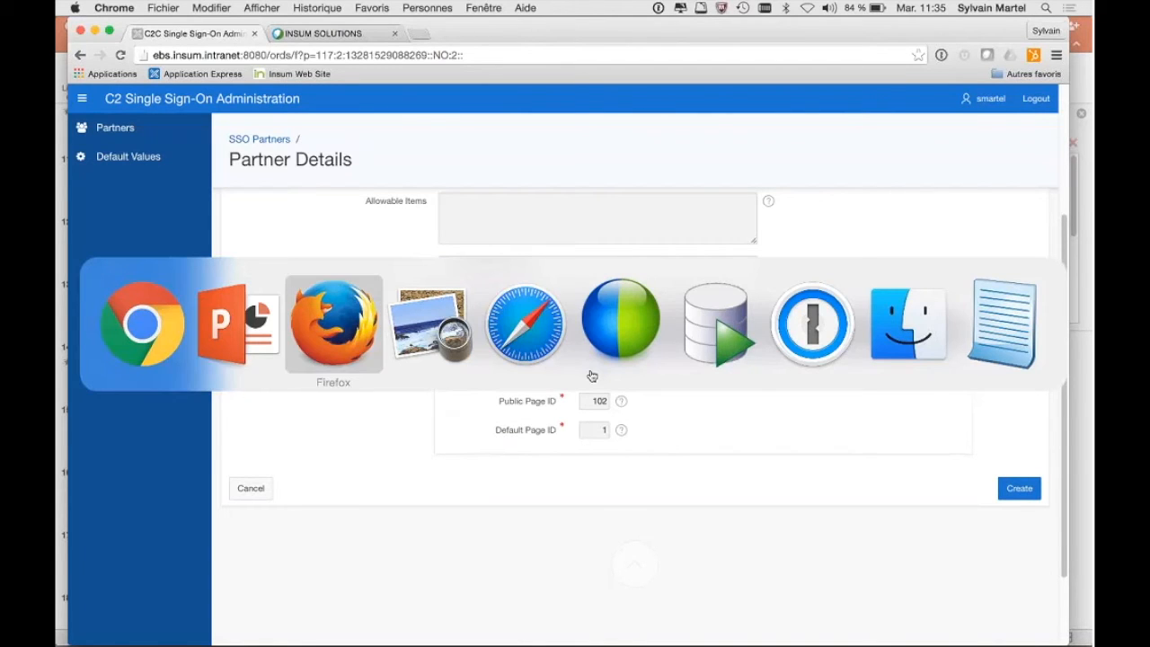
pyautogui.scroll(5, 590, 374)
pyautogui.scroll(-5, 589, 368)
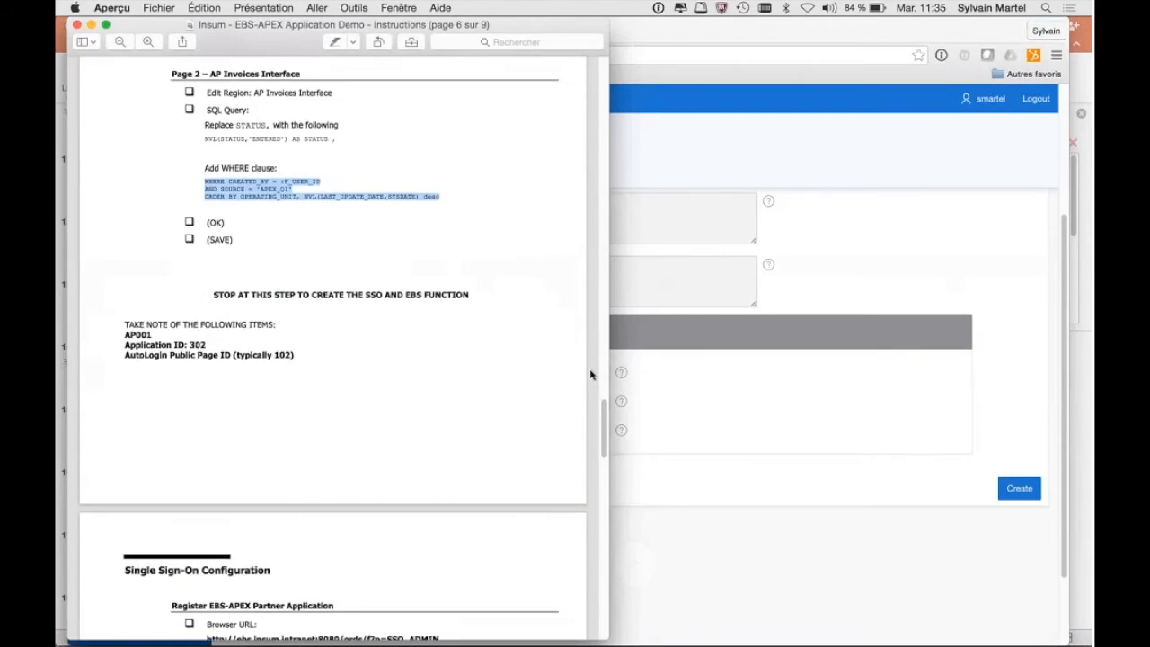
pyautogui.press('super+Tab')
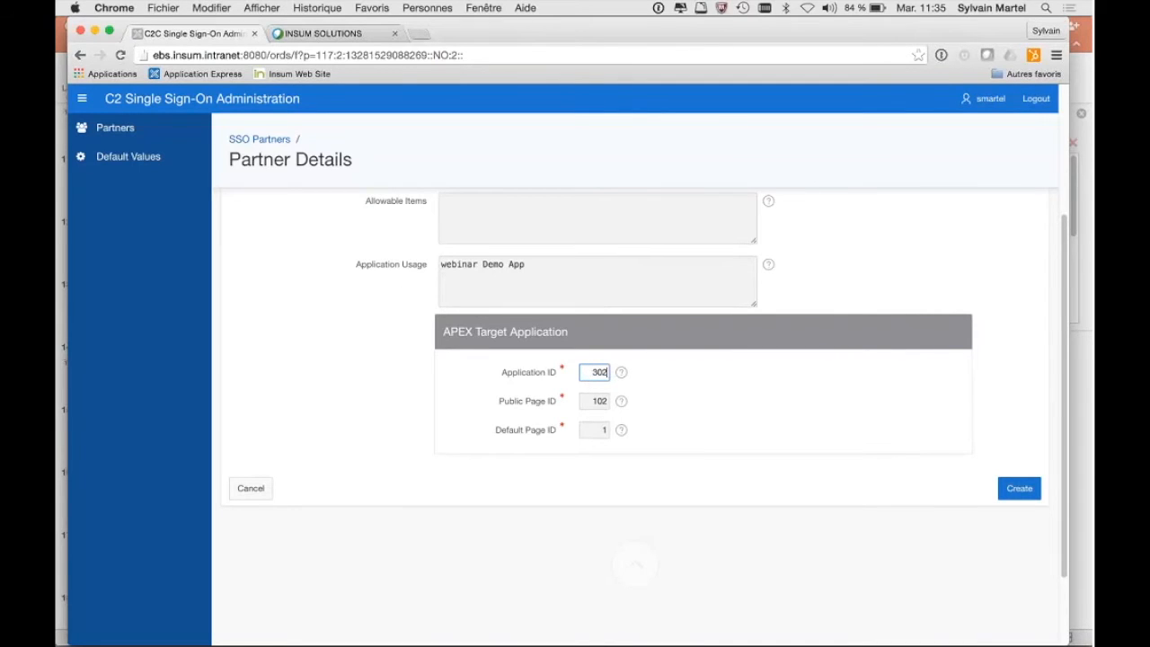
pyautogui.click(1018, 487)
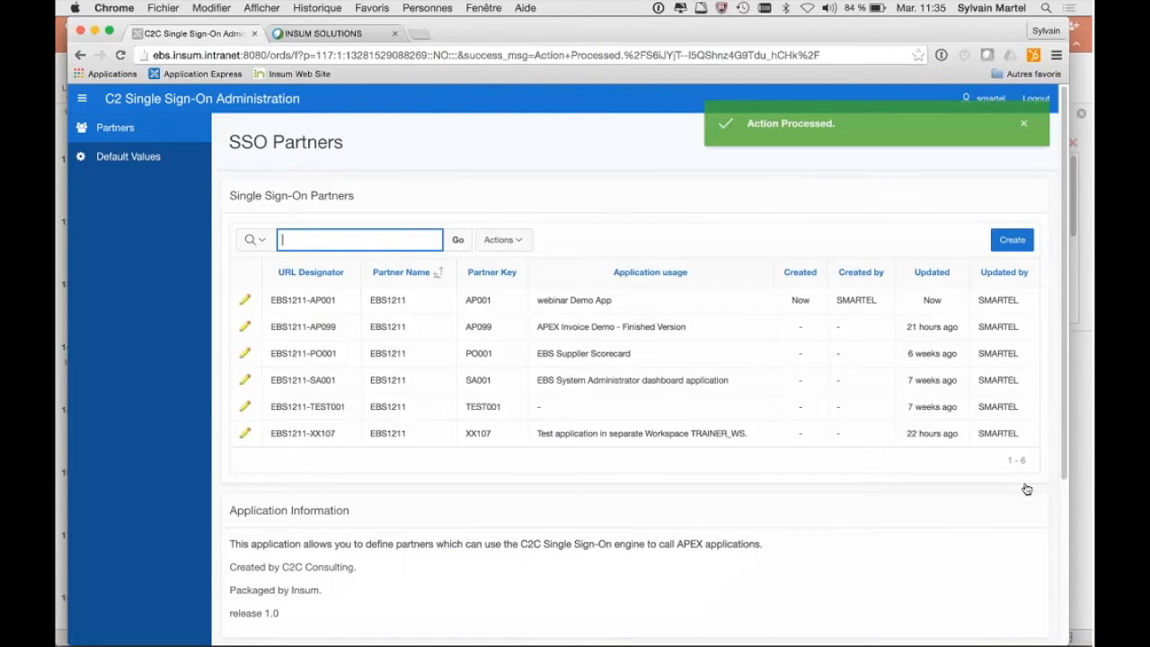
# Reopen the EBS1211-AP001 partner, review its URL designator, partner key and target Application ID, and save it
pyautogui.click(244, 300)
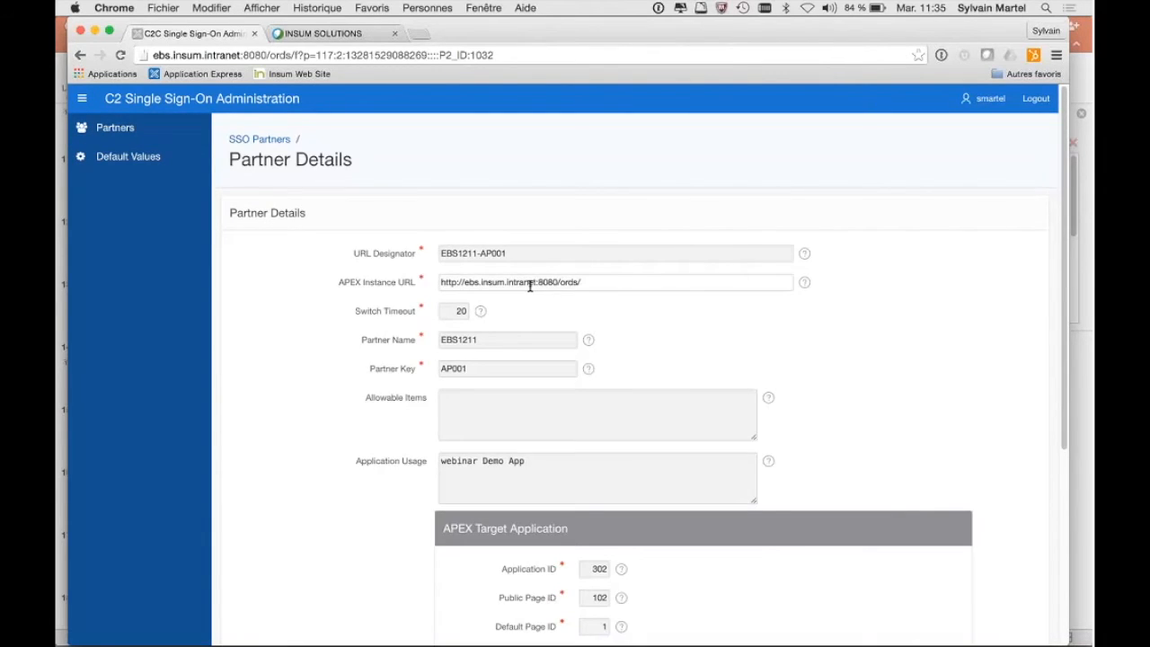
pyautogui.moveTo(535, 254); pyautogui.dragTo(308, 225)
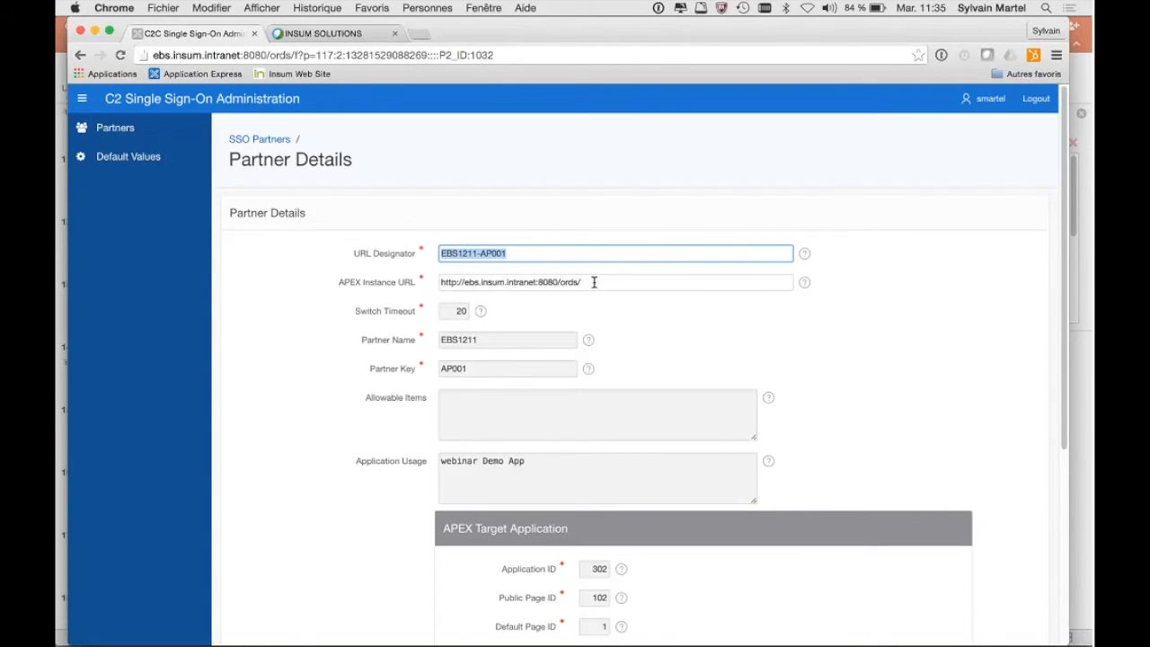
pyautogui.click(507, 369)
pyautogui.click(508, 368)
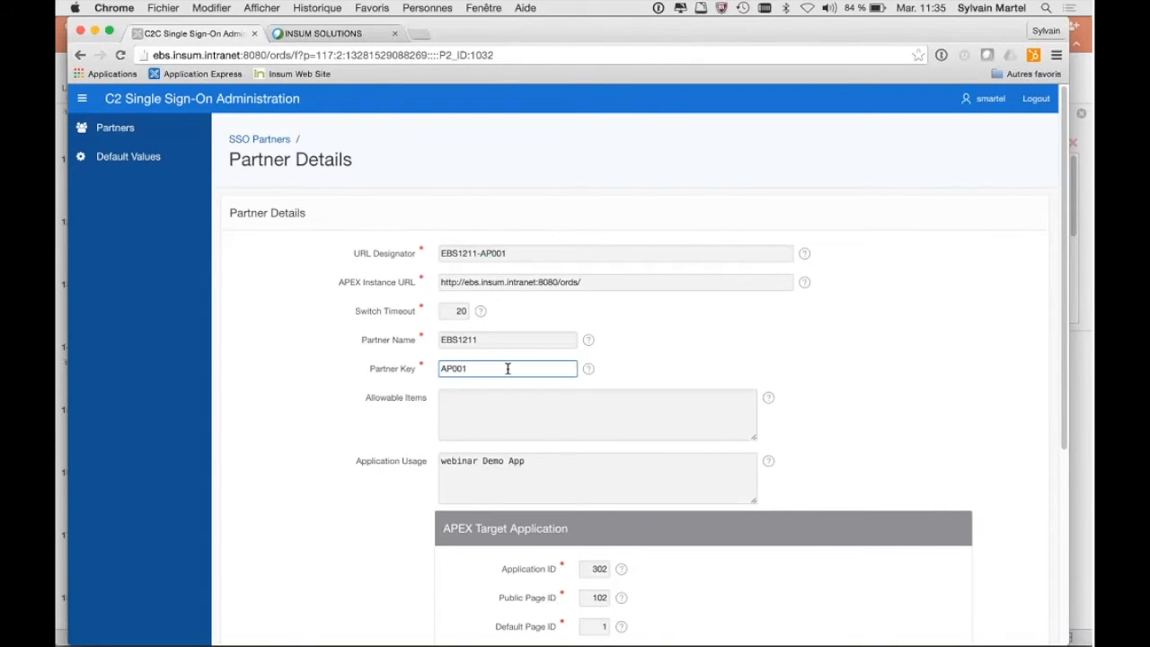
pyautogui.scroll(-3, 508, 368)
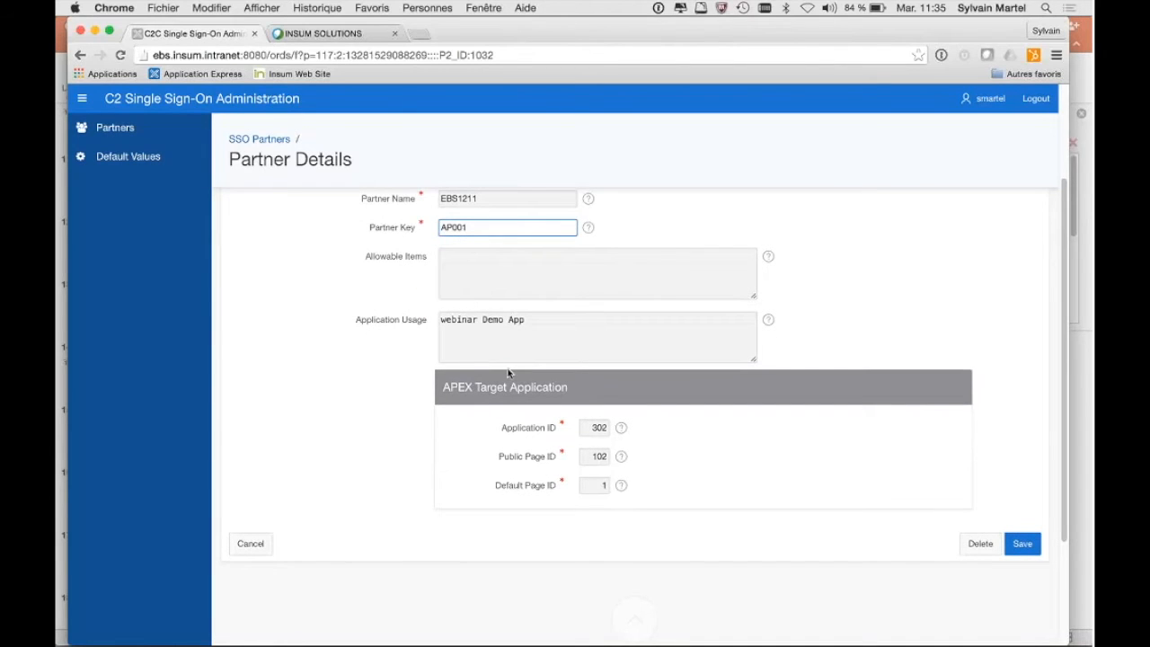
pyautogui.doubleClick(593, 427)
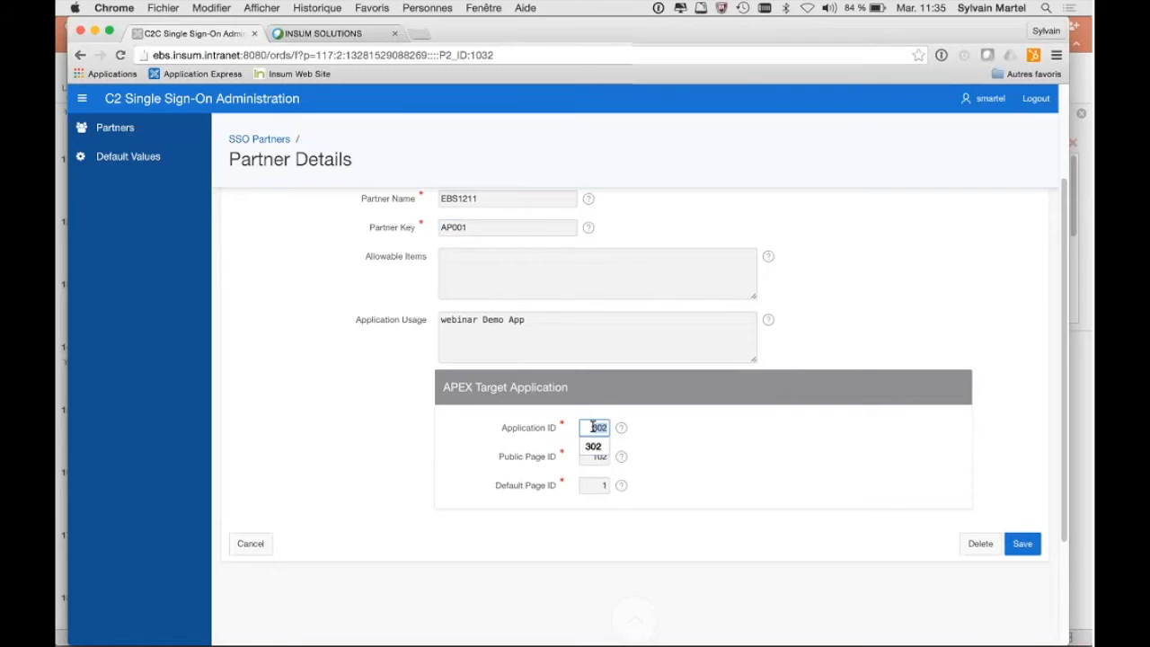
pyautogui.scroll(3, 593, 426)
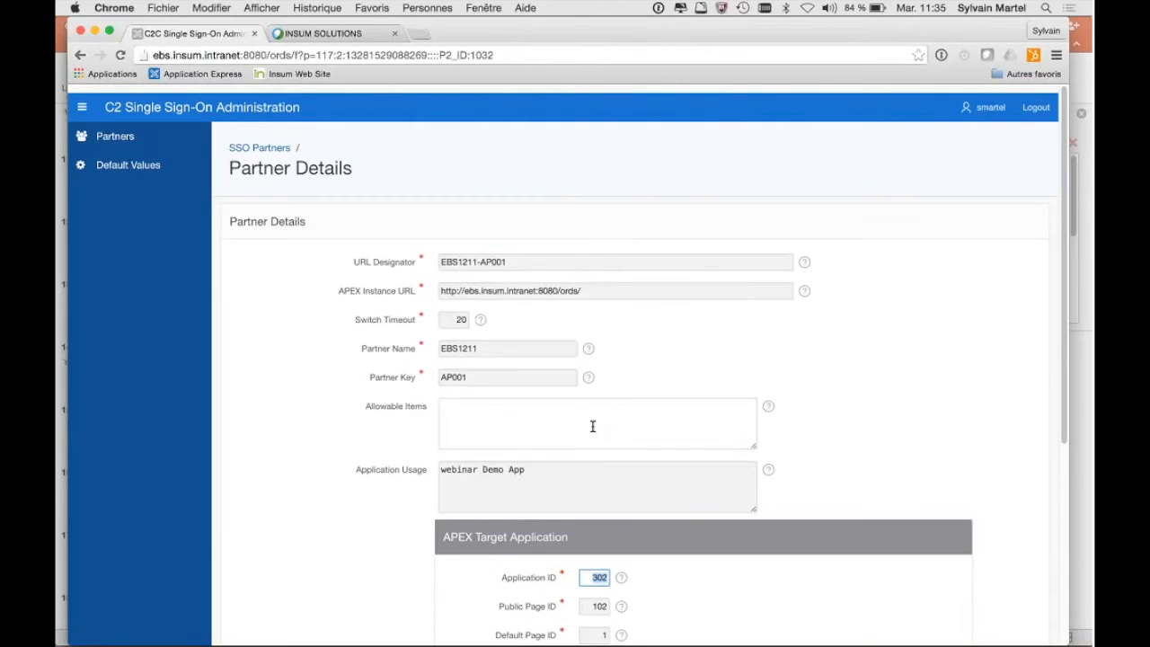
pyautogui.scroll(-6, 772, 488)
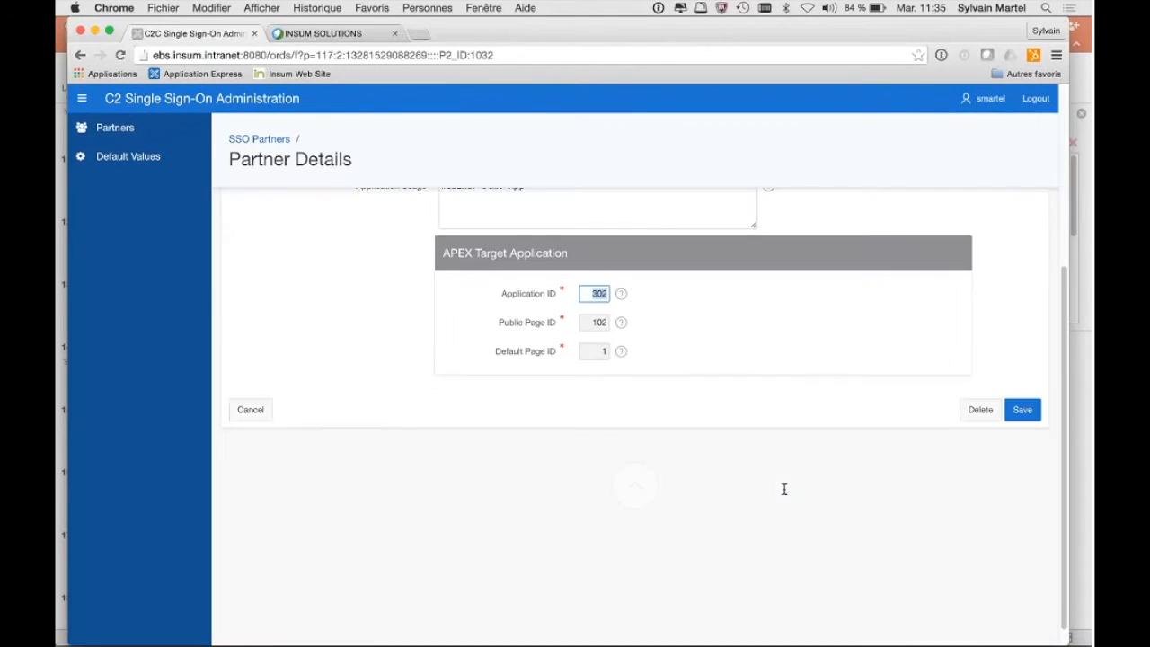
pyautogui.click(1022, 409)
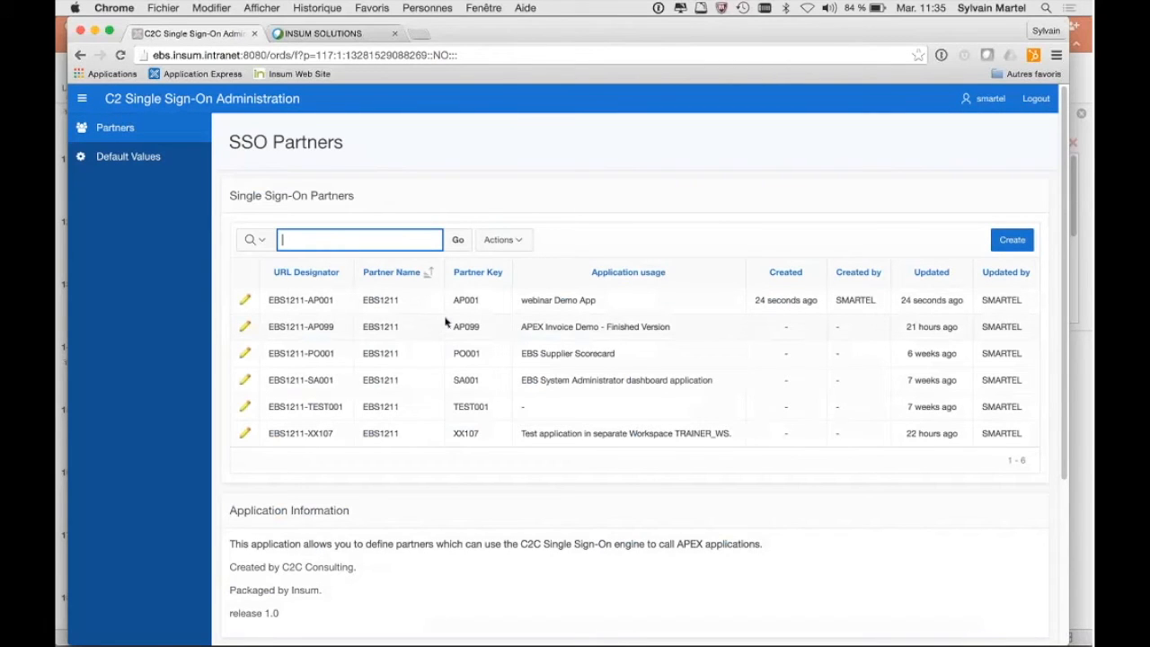
# Switch to Preview and consult the EBS User Security Configuration section of the demo instructions
pyautogui.press('super+Tab')
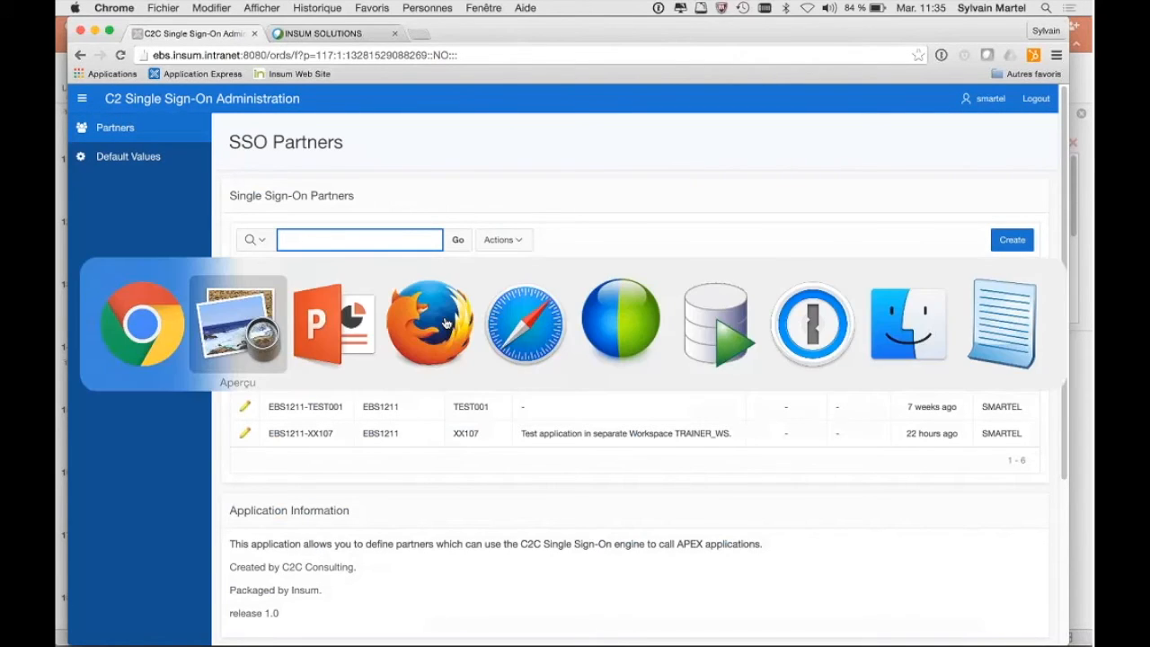
pyautogui.scroll(-10, 356, 367)
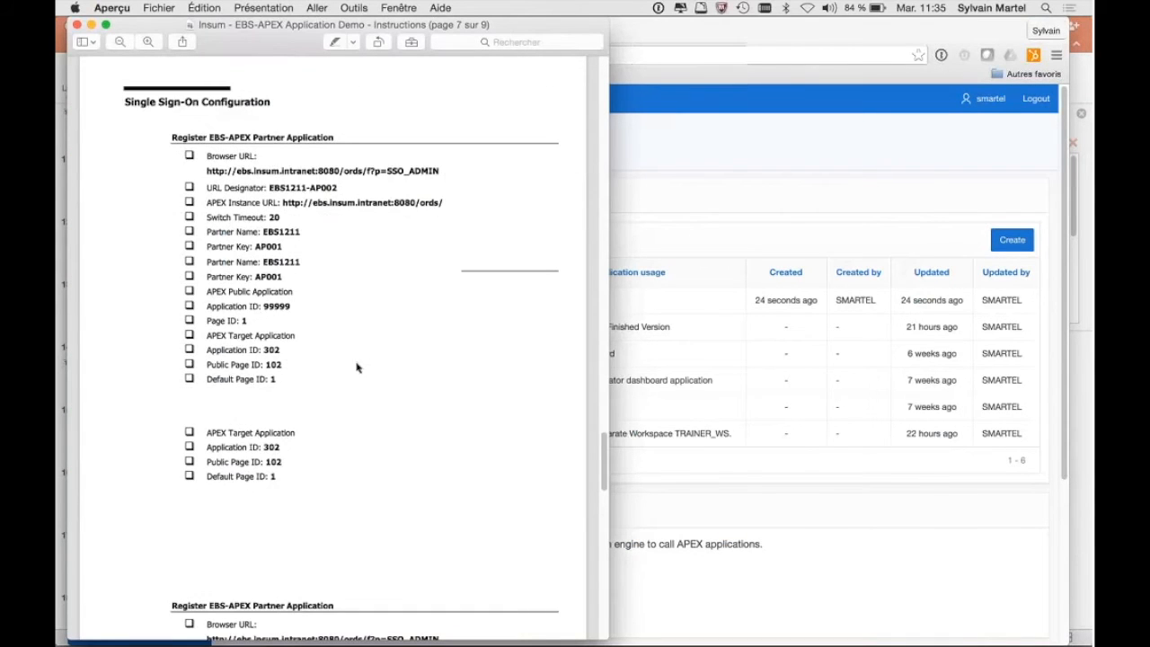
pyautogui.scroll(-5, 356, 368)
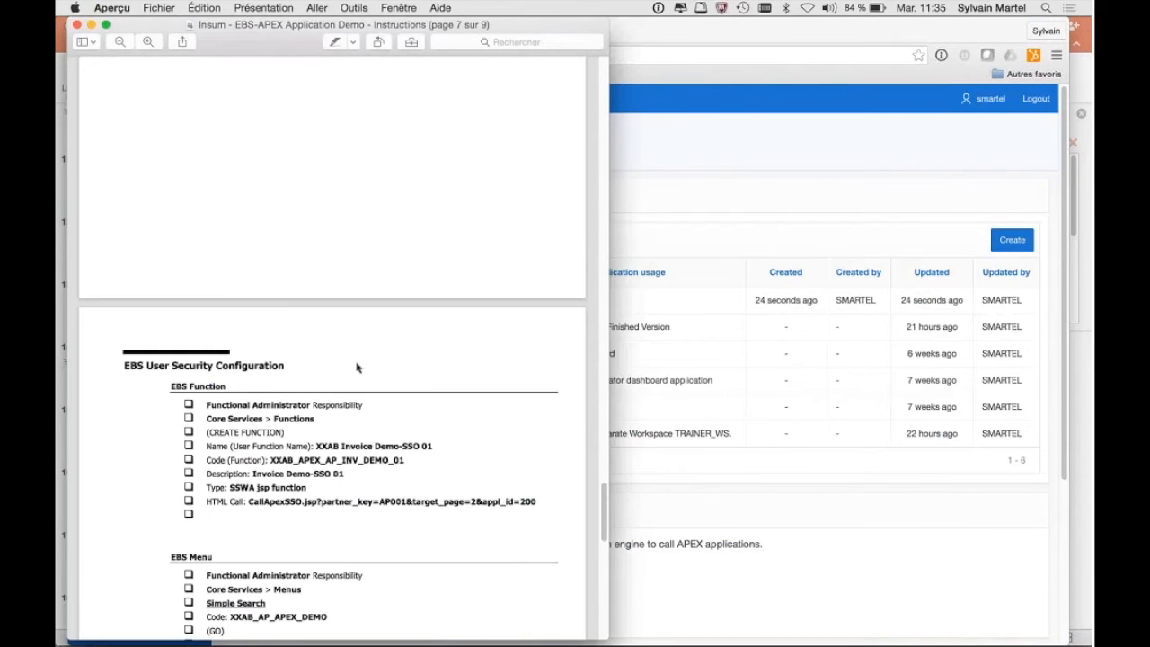
pyautogui.scroll(-5, 356, 367)
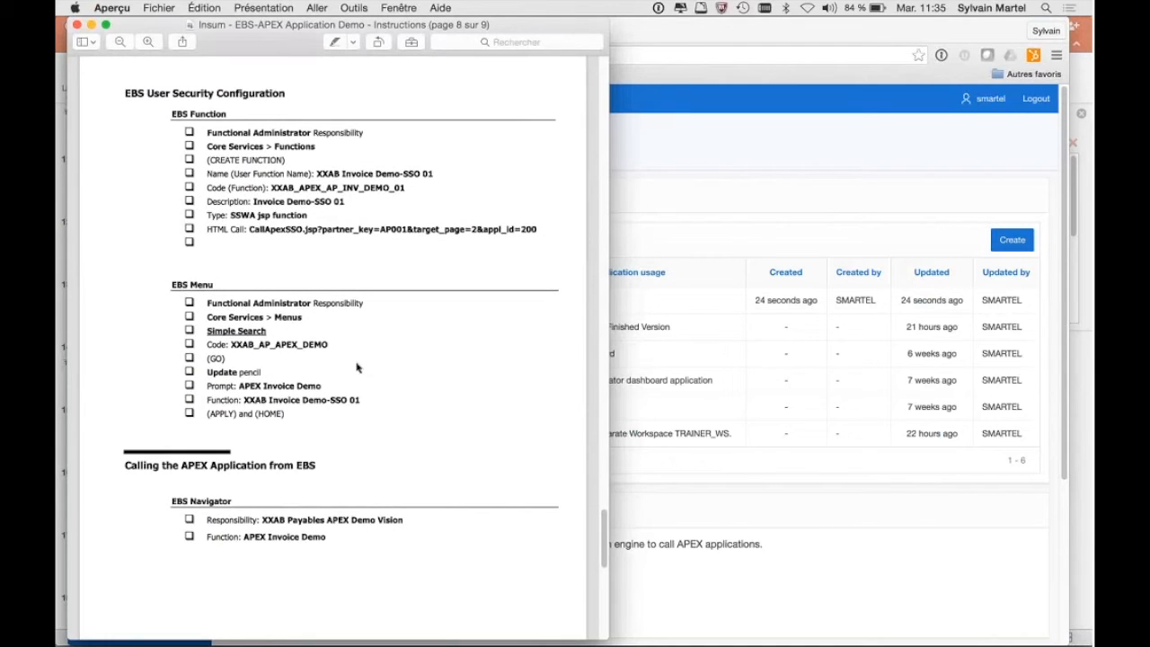
# Switch to Firefox and open the Core Services Functions page under the Functional Administrator responsibility
pyautogui.press('super+Tab')
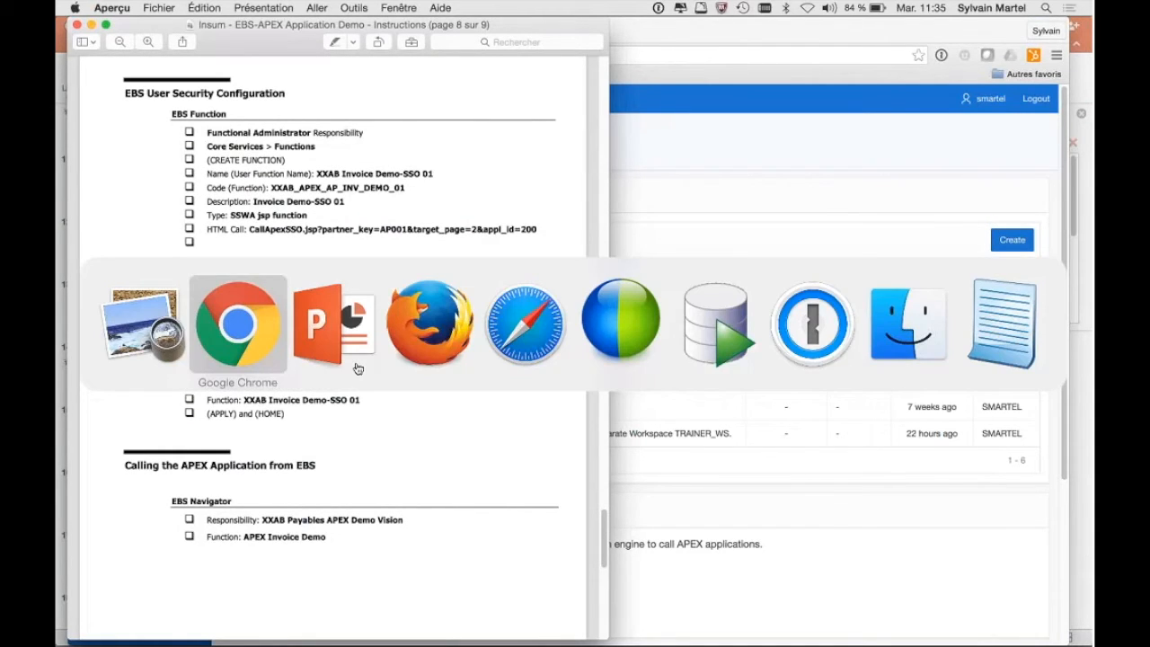
pyautogui.press('super+Tab')
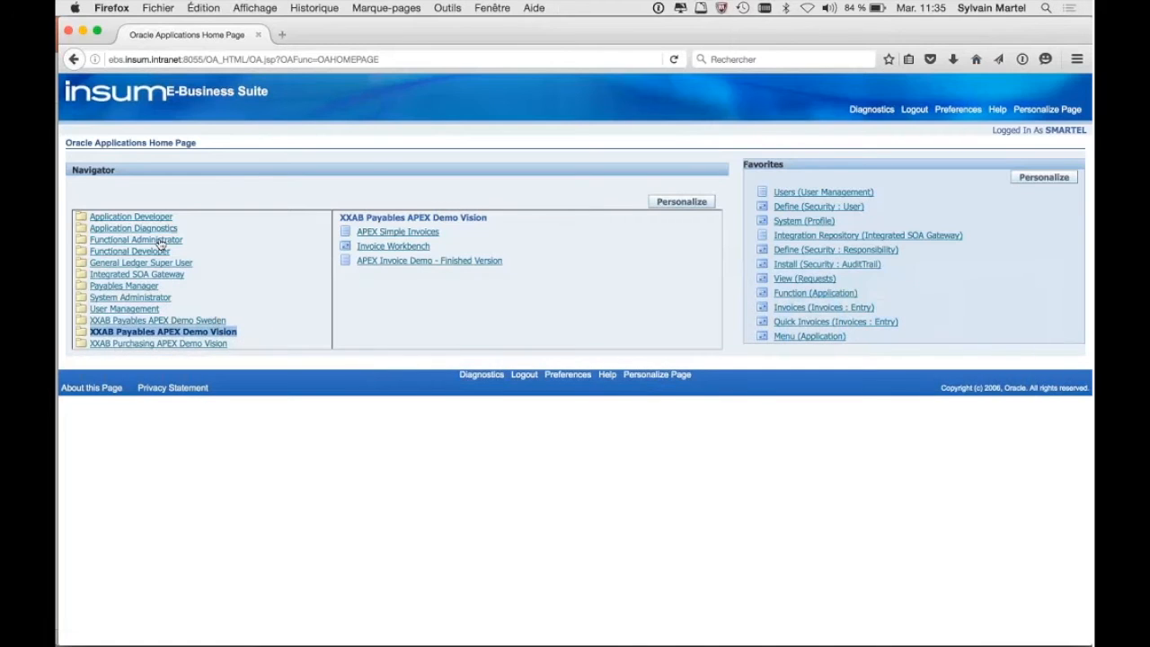
pyautogui.click(158, 241)
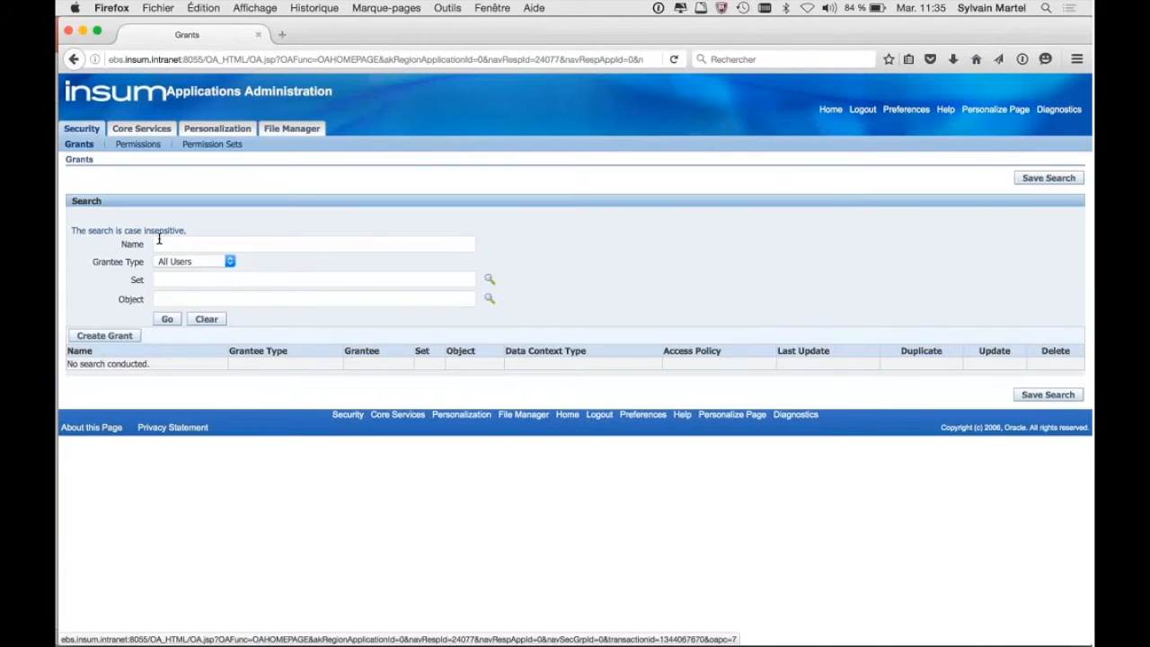
pyautogui.click(141, 128)
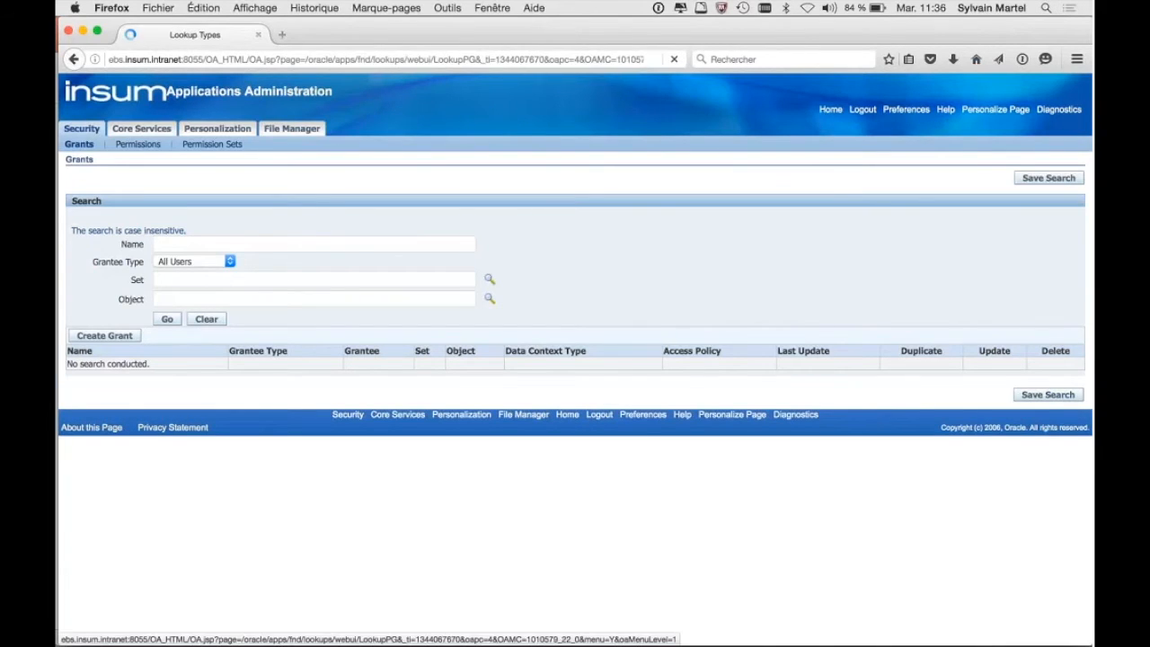
pyautogui.click(352, 147)
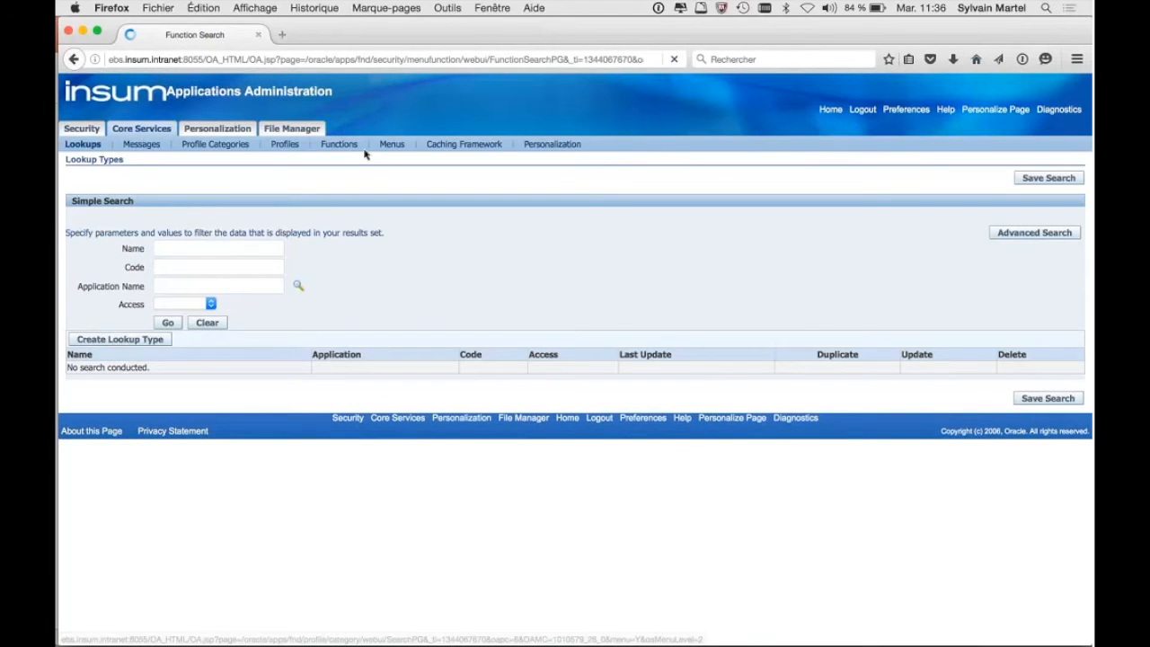
# Copy the user function name from the Preview instructions and start a new function in Firefox named XXAB Invoice Demo-SSO 01
pyautogui.press('super+Tab')
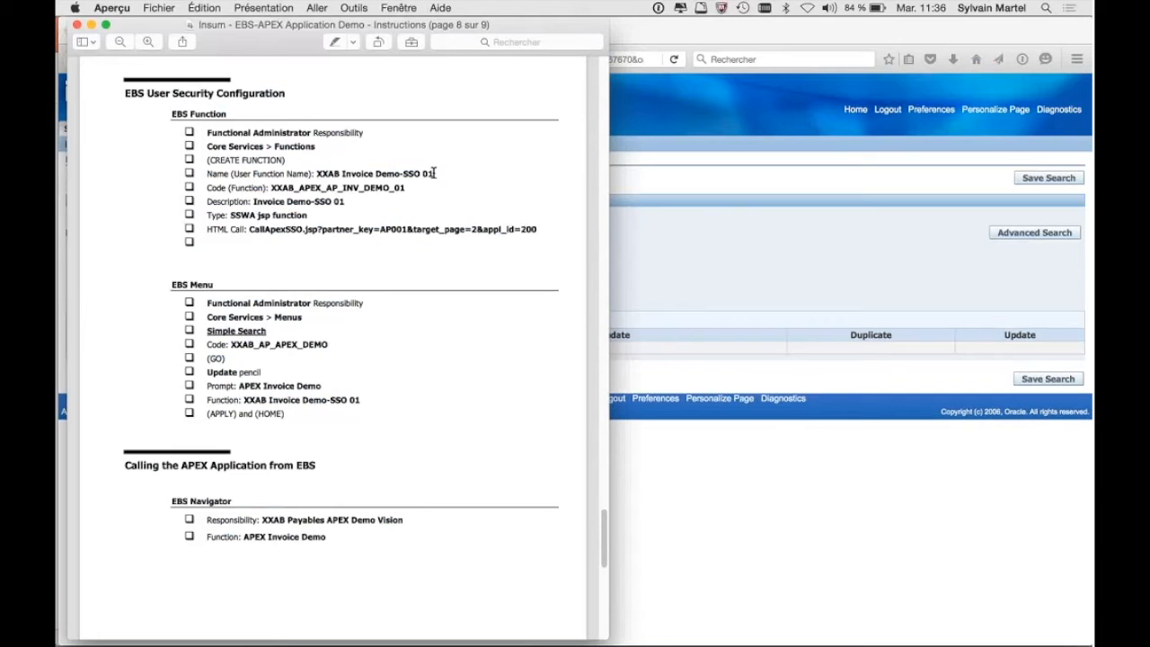
pyautogui.moveTo(433, 173); pyautogui.dragTo(318, 174)
pyautogui.press('super+c')
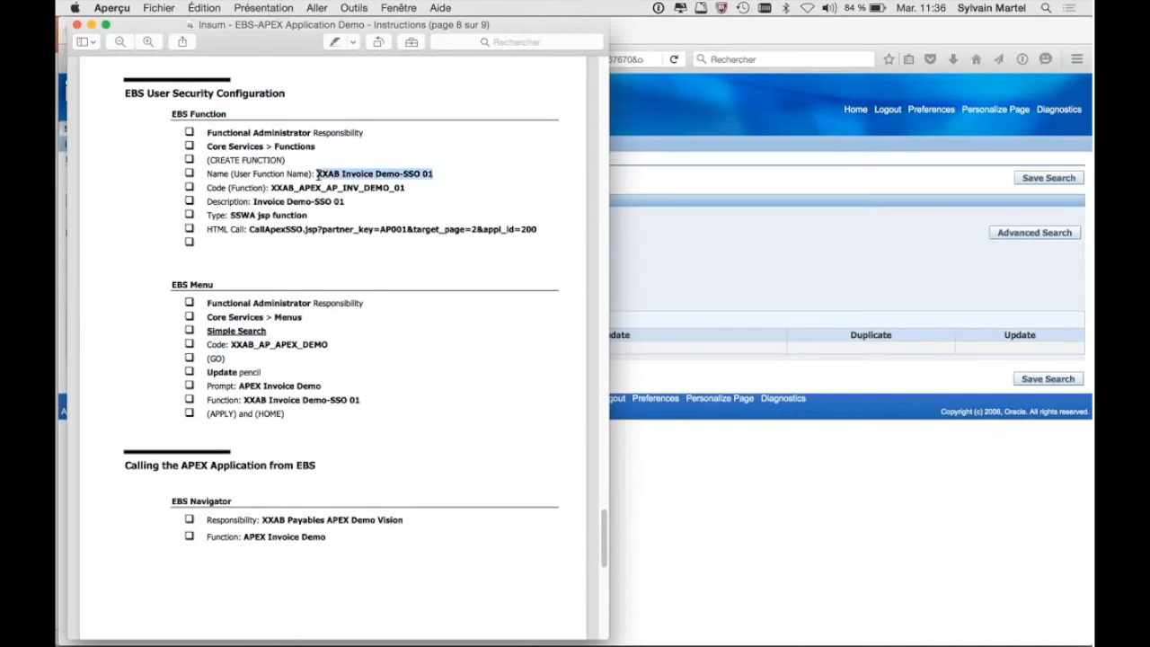
pyautogui.press('super+Tab')
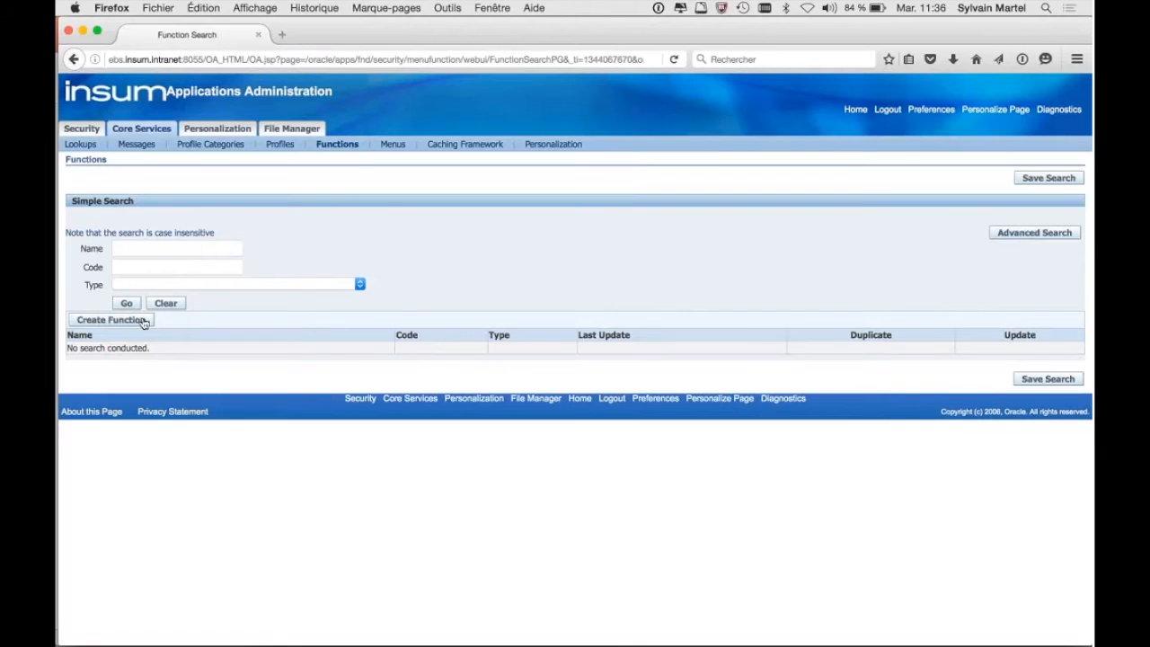
pyautogui.click(110, 319)
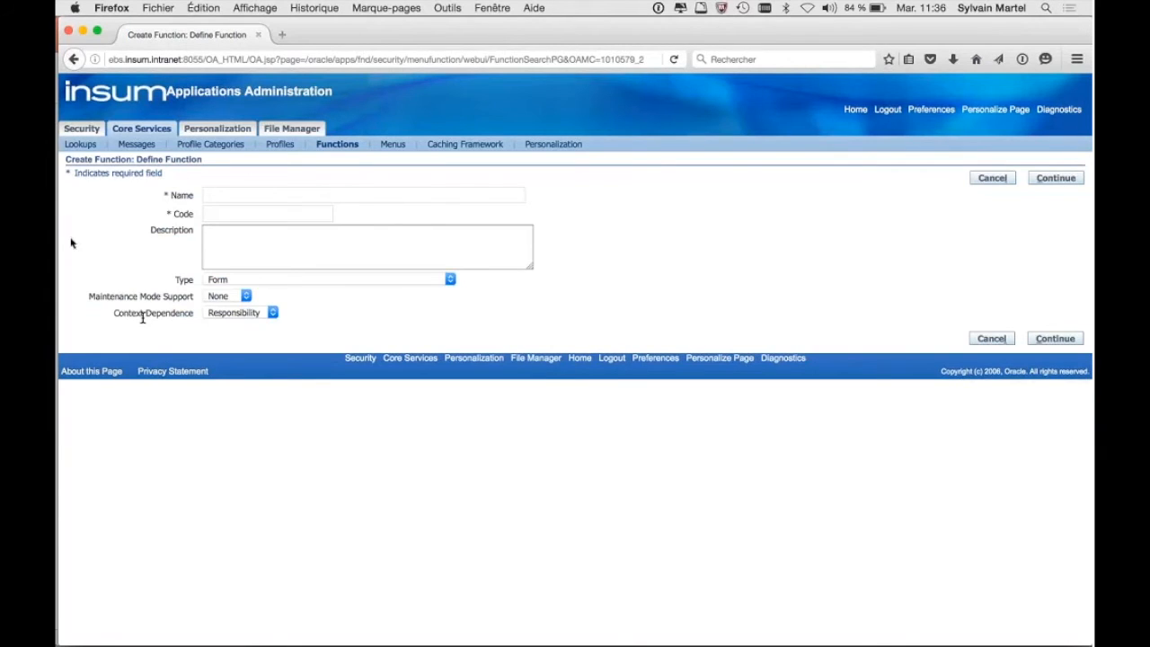
pyautogui.moveTo(58, 243); pyautogui.dragTo(454, 251)
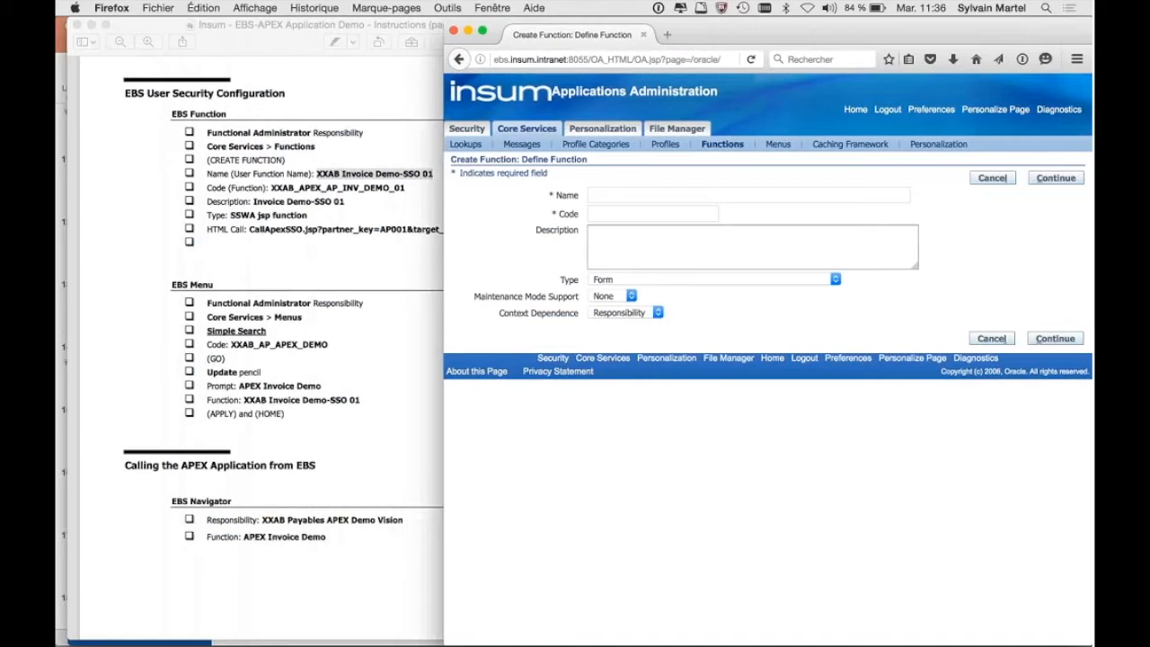
pyautogui.press('super+v')
# Set the function's code to XXAB_APEX_AP_INV_DEMO_01, copied from the Preview instructions into the Firefox form
pyautogui.click(411, 183)
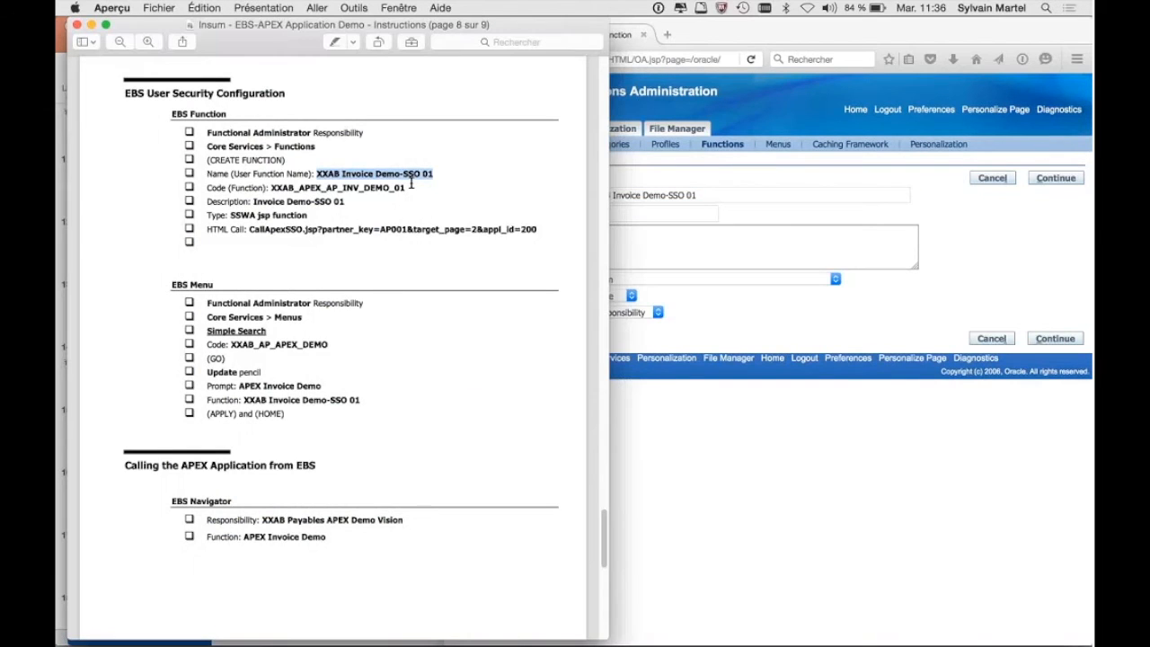
pyautogui.doubleClick(285, 186)
pyautogui.press('super+c')
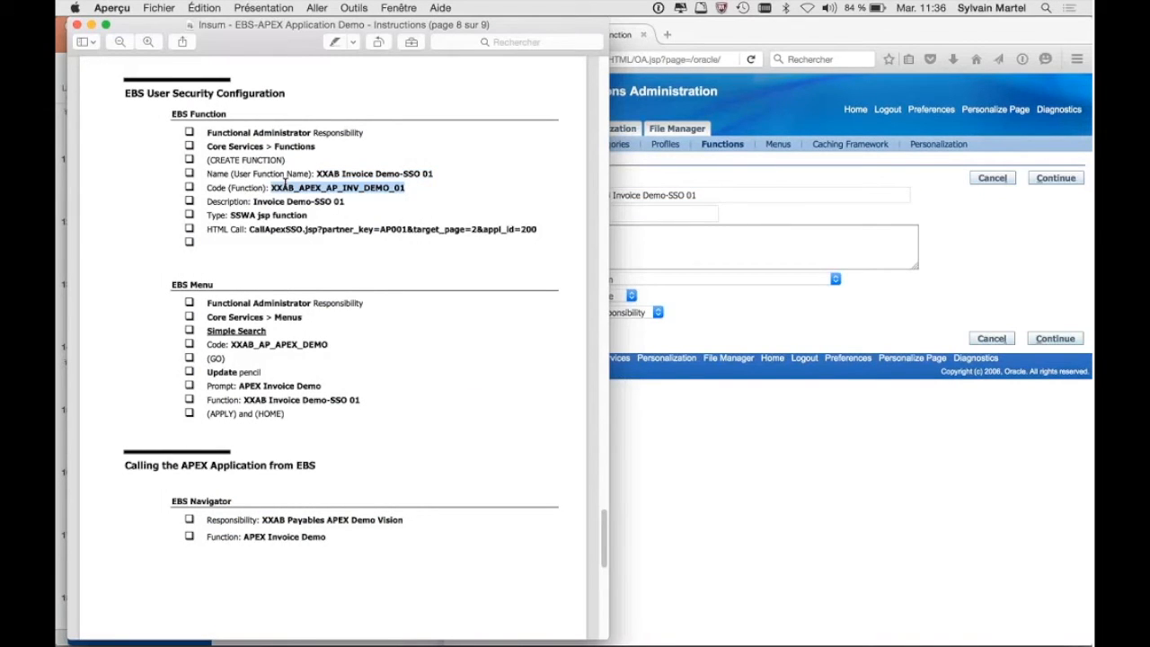
pyautogui.click(618, 209)
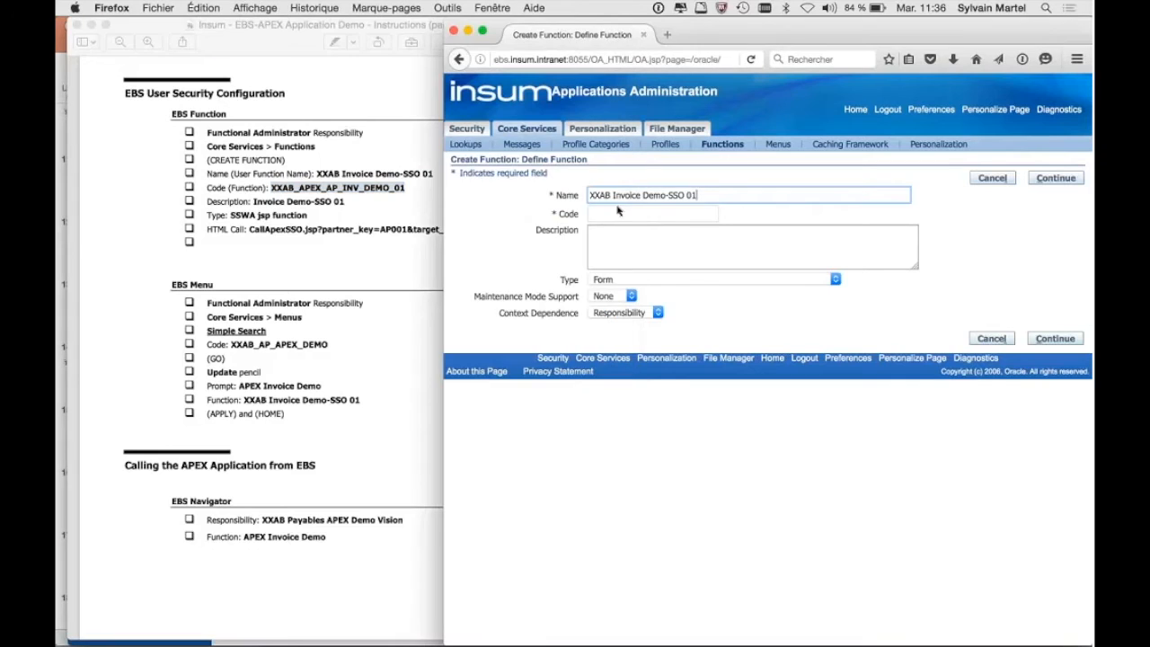
pyautogui.click(614, 213)
pyautogui.press('super+v')
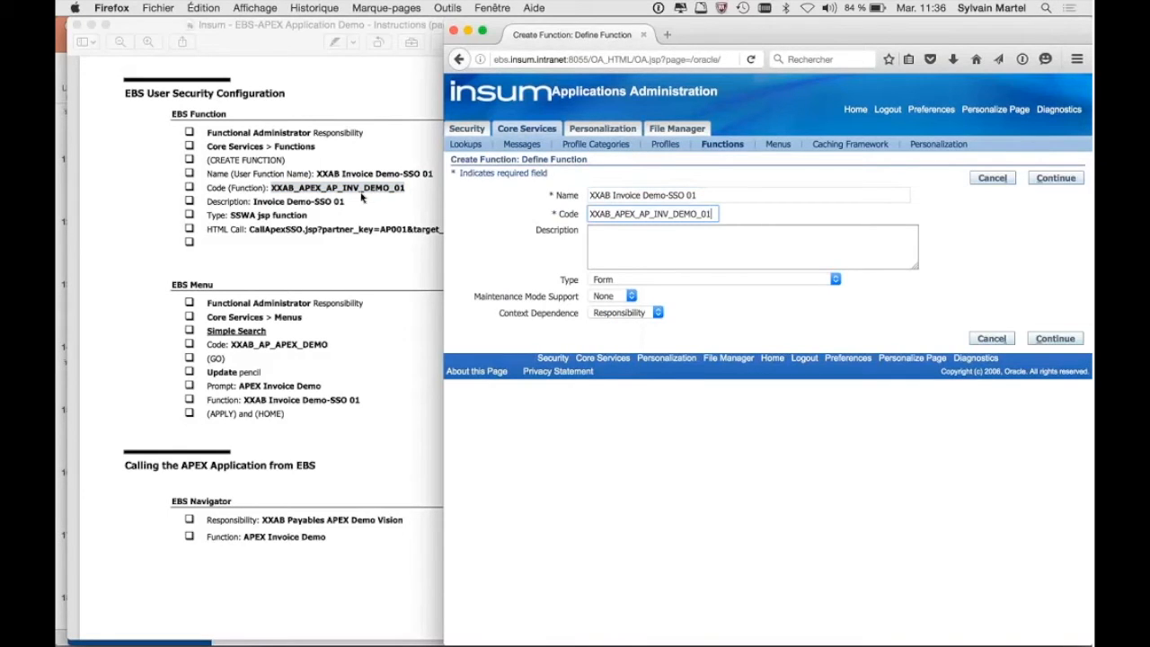
# Copy the description Invoice Demo-SSO 01 from Preview into the Firefox form and set the function type to SSWA jsp function
pyautogui.click(361, 197)
pyautogui.moveTo(344, 202); pyautogui.dragTo(254, 203)
pyautogui.press('super+c')
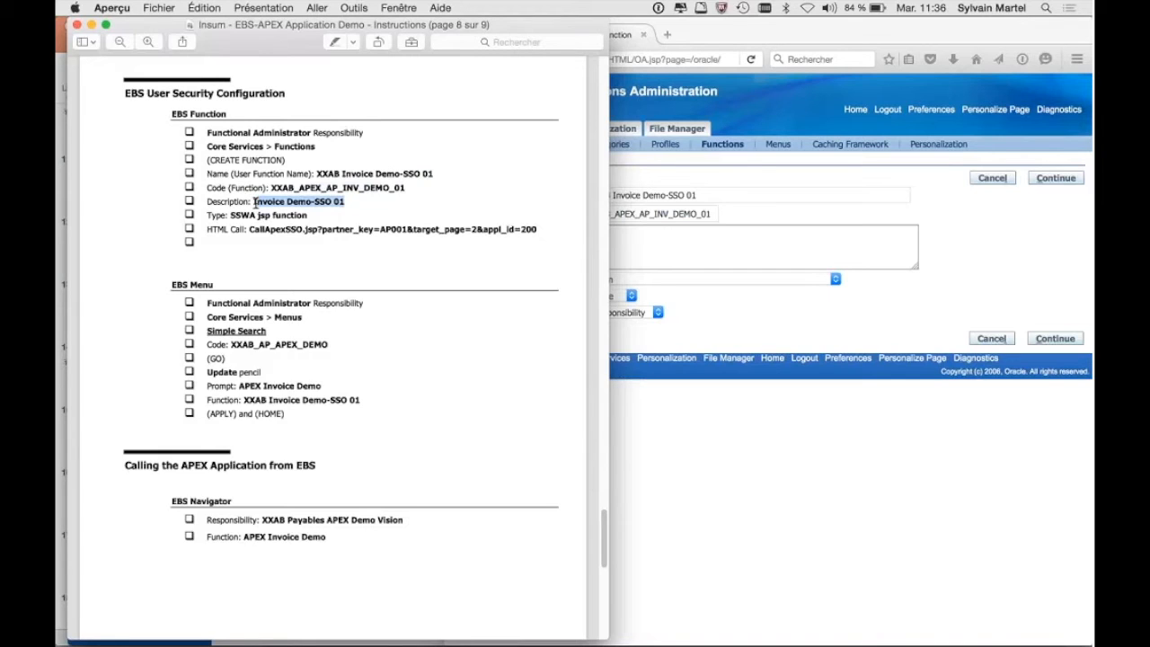
pyautogui.click(618, 250)
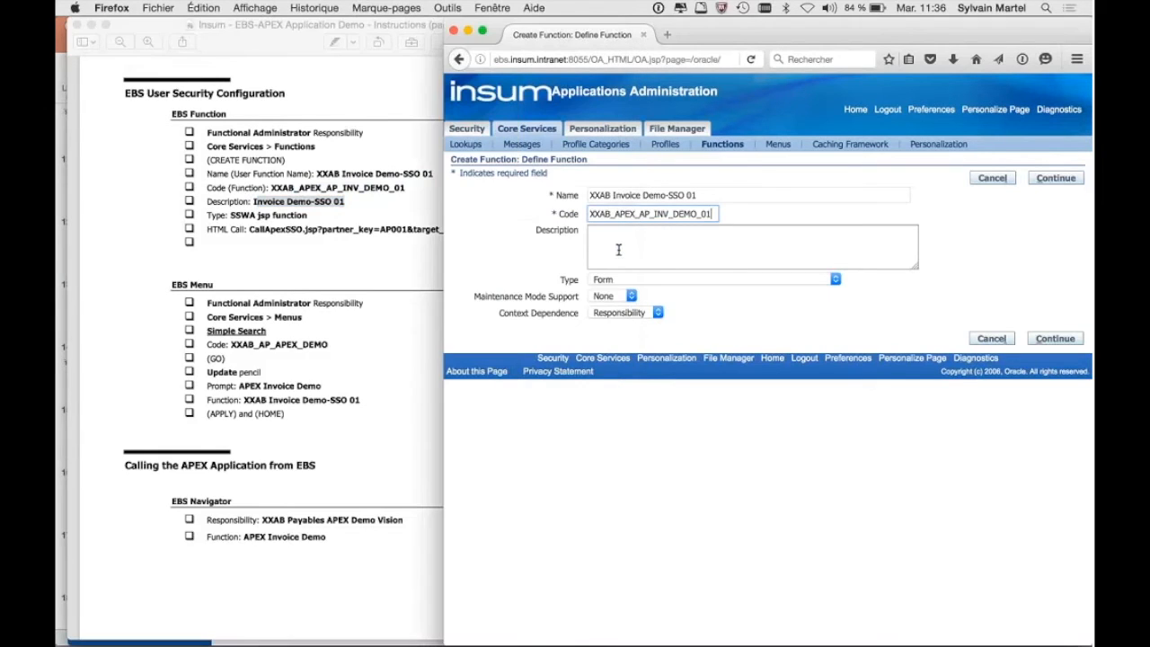
pyautogui.click(618, 250)
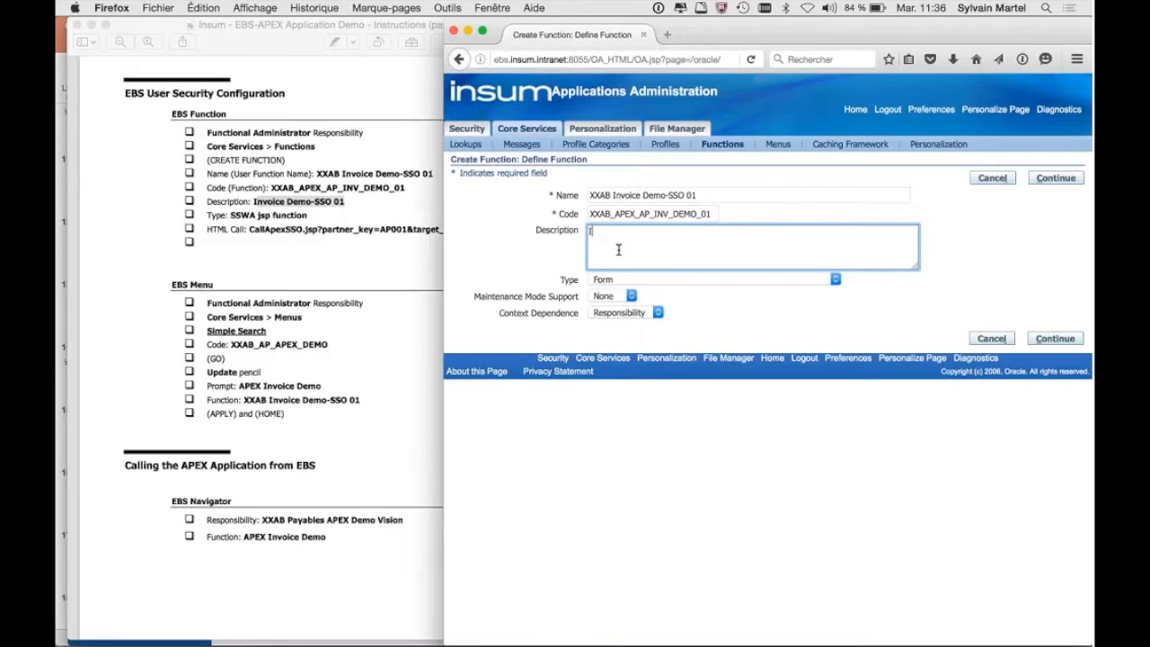
pyautogui.press('super+v')
pyautogui.click(607, 284)
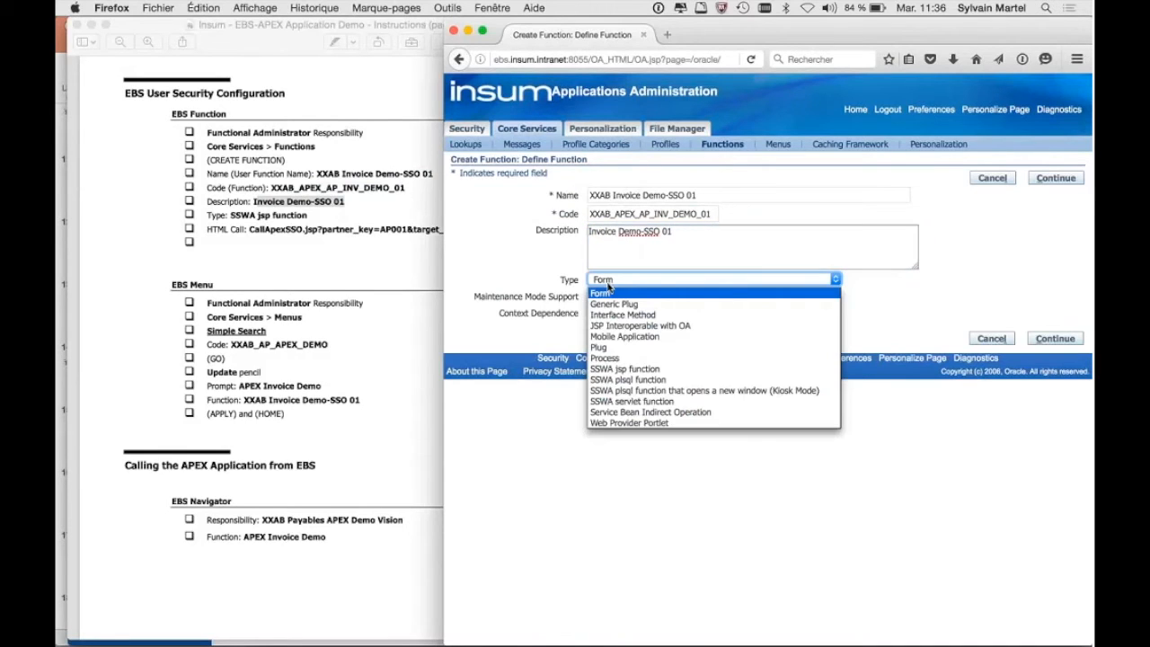
pyautogui.click(624, 369)
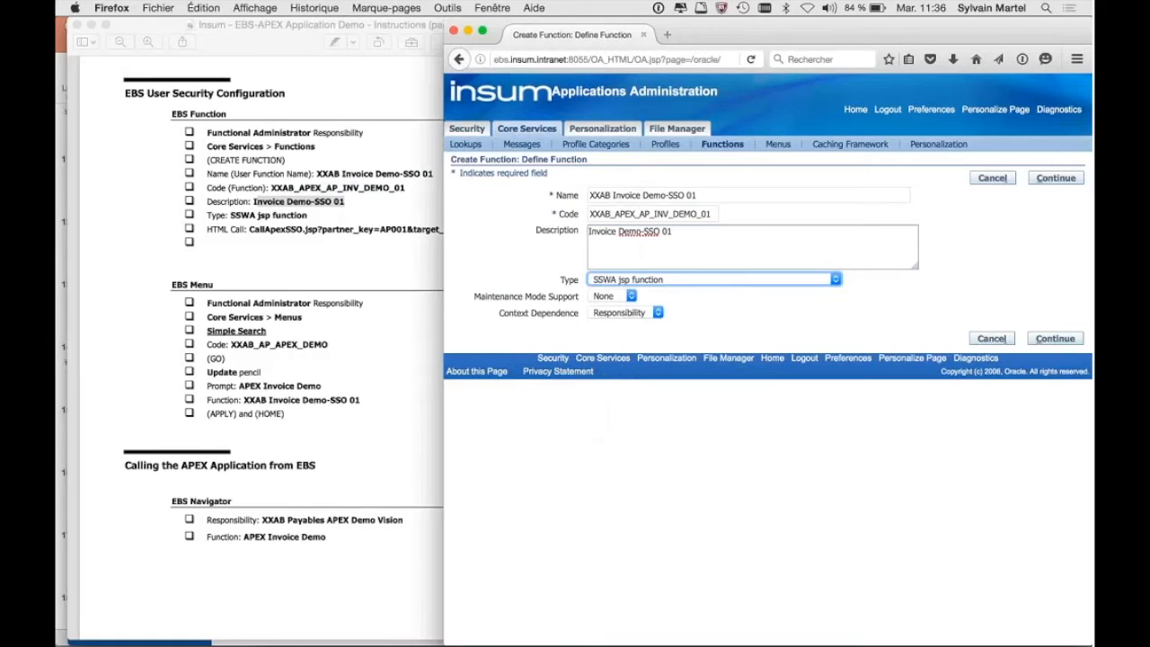
# Continue to the function details and set the HTML call to CallApexSSO.jsp?partner_key=AP001&target_page=2&appl_id=200, copied from the Preview instructions
pyautogui.click(252, 228)
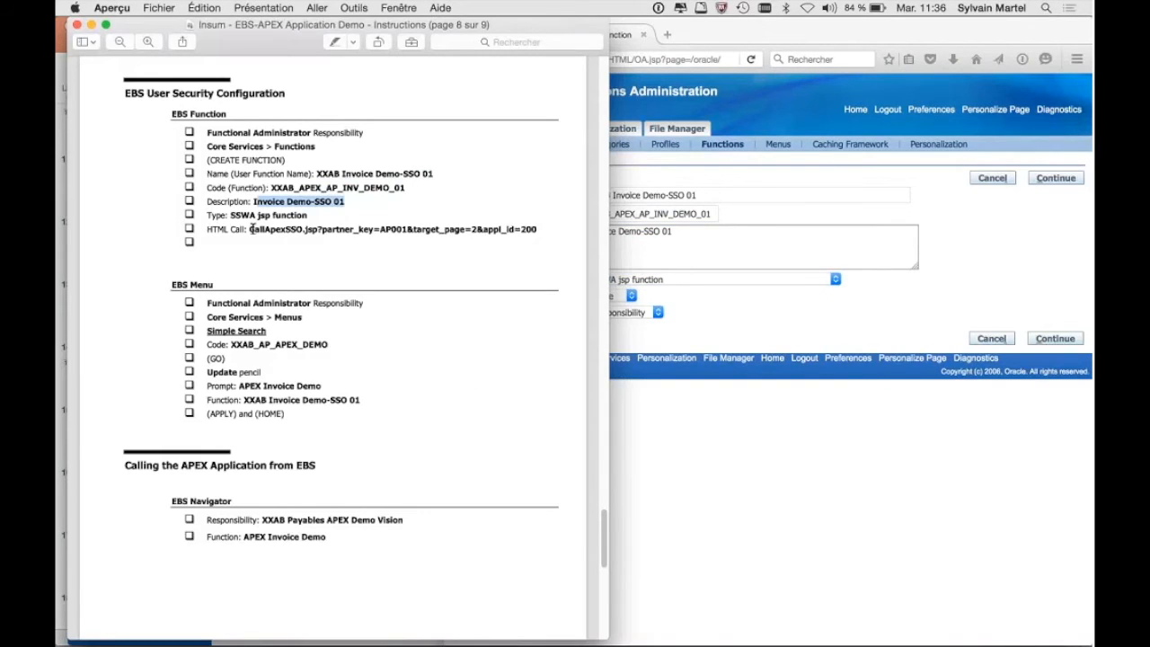
pyautogui.moveTo(252, 228); pyautogui.dragTo(540, 232)
pyautogui.press('super+c')
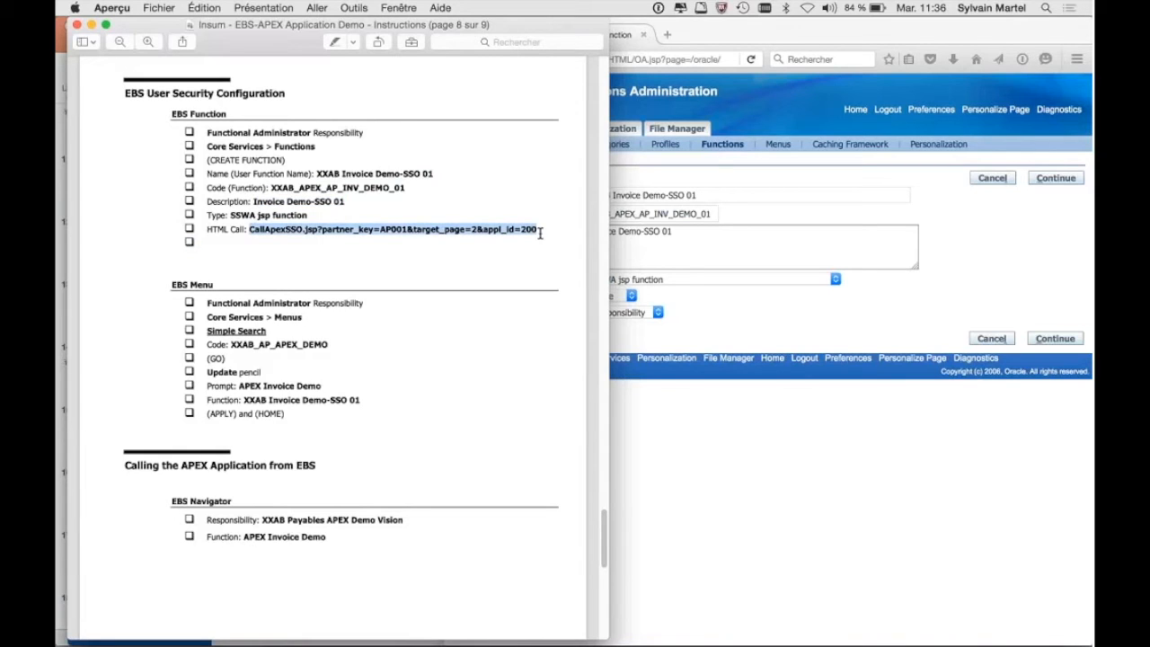
pyautogui.click(756, 311)
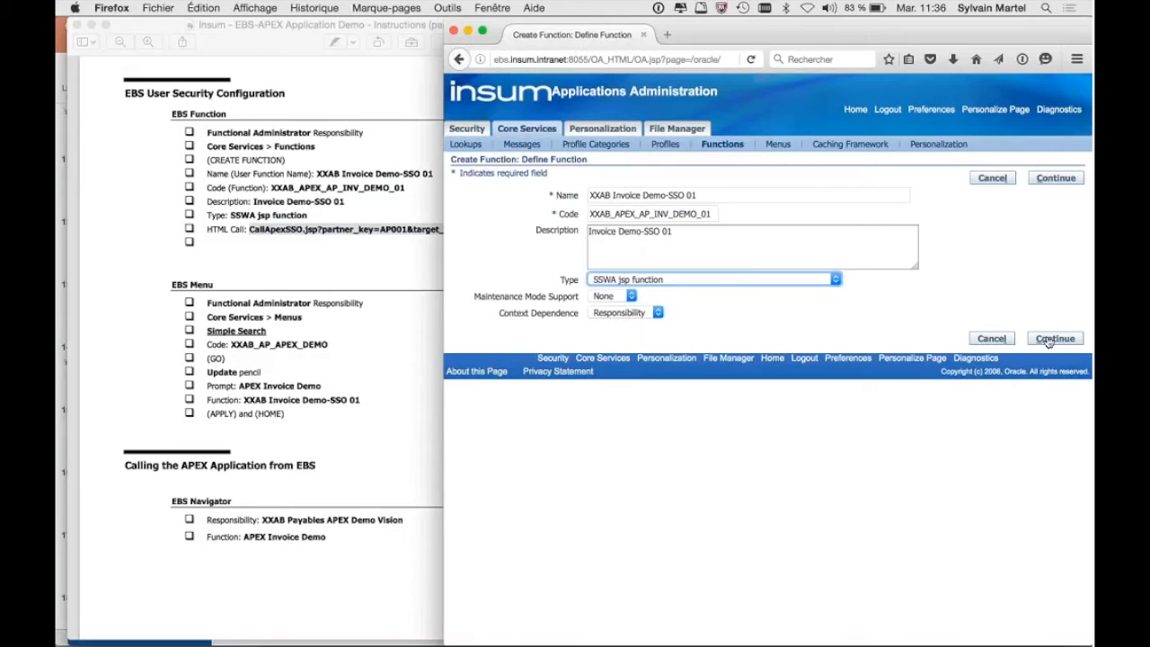
pyautogui.click(1050, 338)
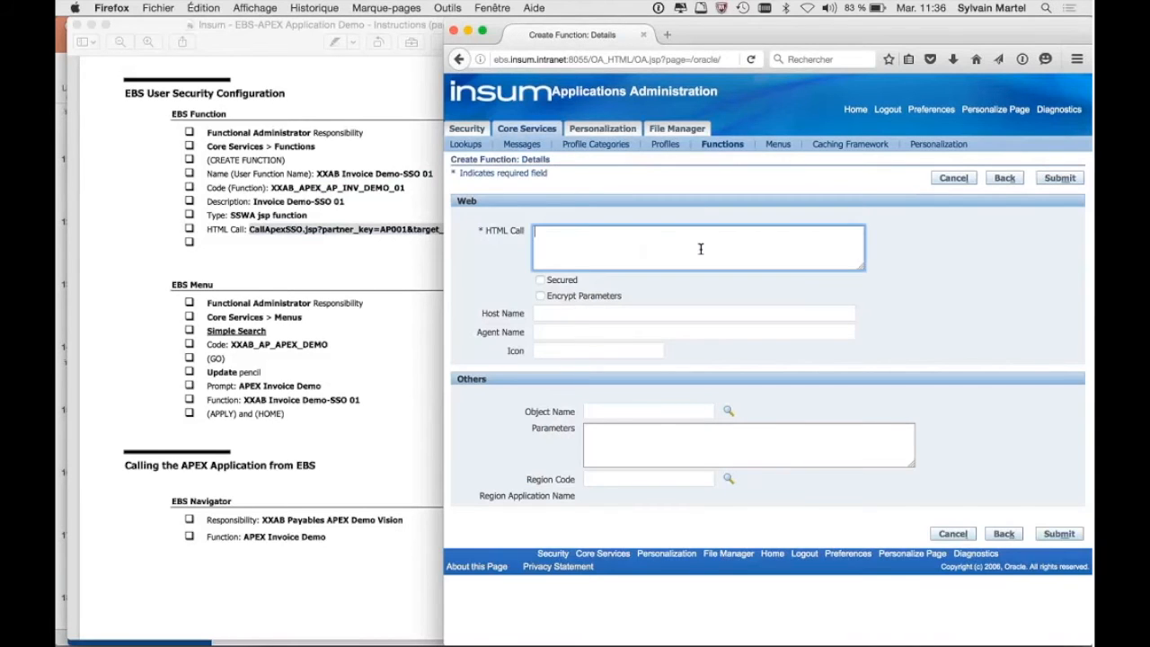
pyautogui.press('super+v')
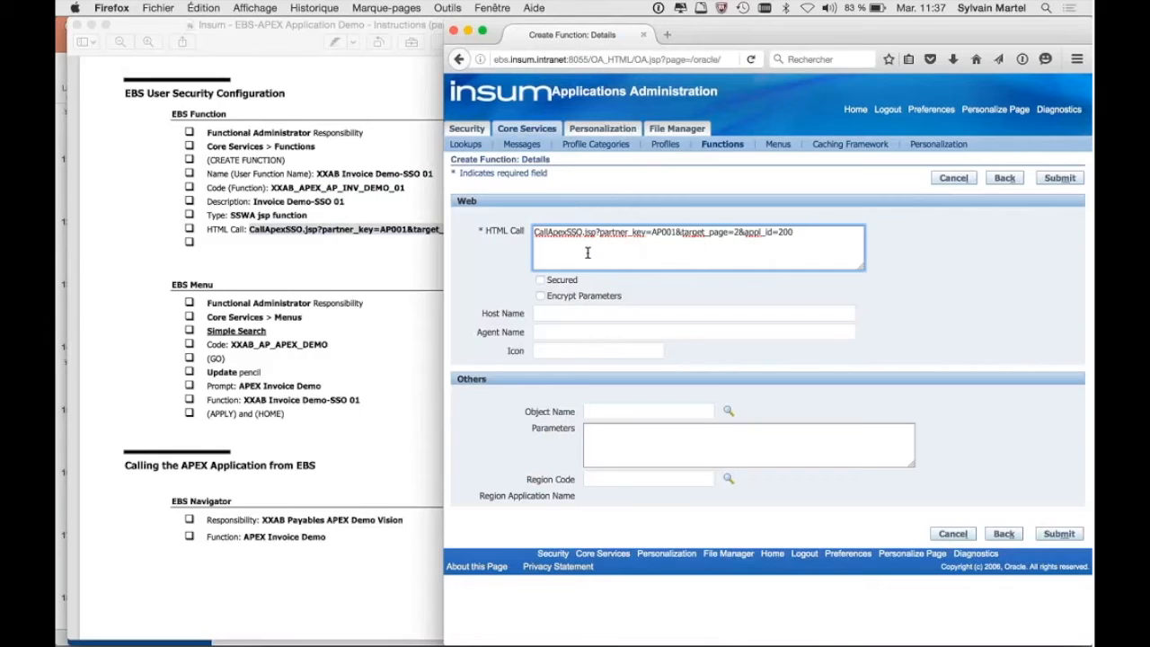
# Review the JSP name and parameters in the HTML call, and submit the new function
pyautogui.doubleClick(556, 232)
pyautogui.click(659, 232)
pyautogui.doubleClick(659, 231)
pyautogui.click(716, 240)
pyautogui.tripleClick(787, 231)
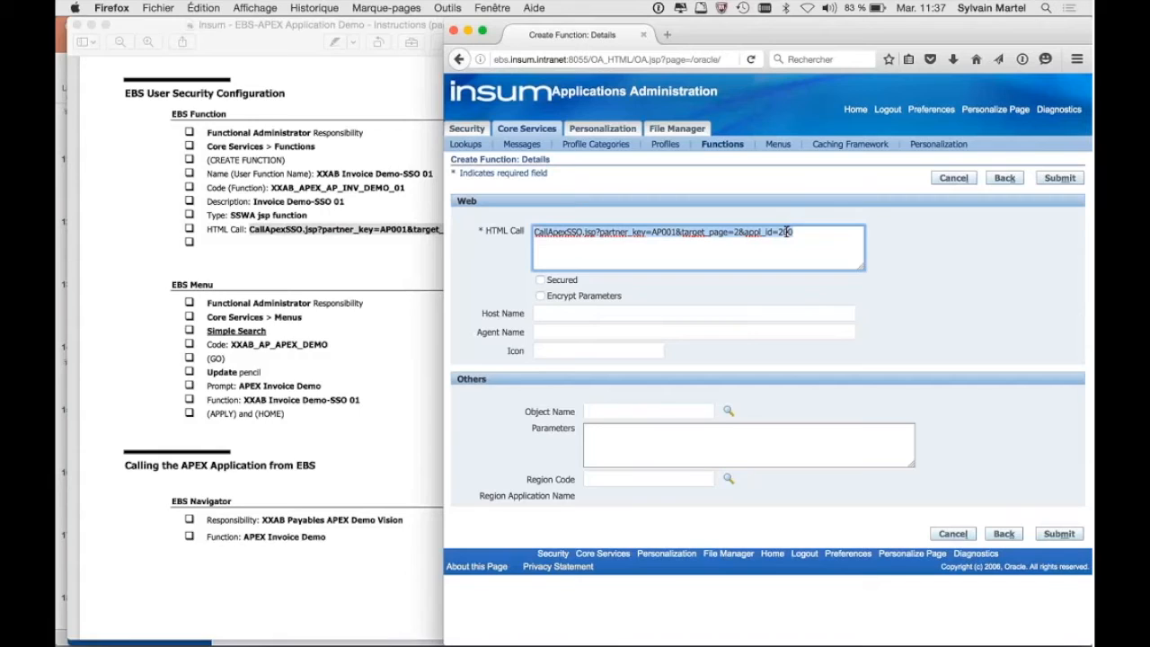
pyautogui.click(797, 232)
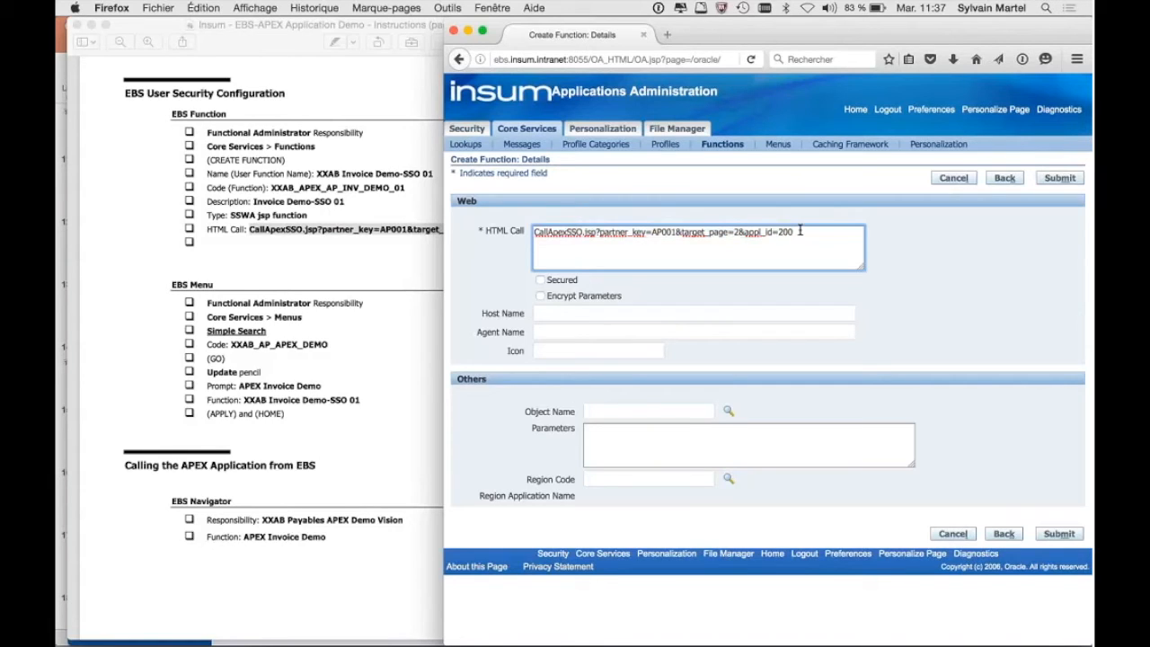
pyautogui.click(1059, 179)
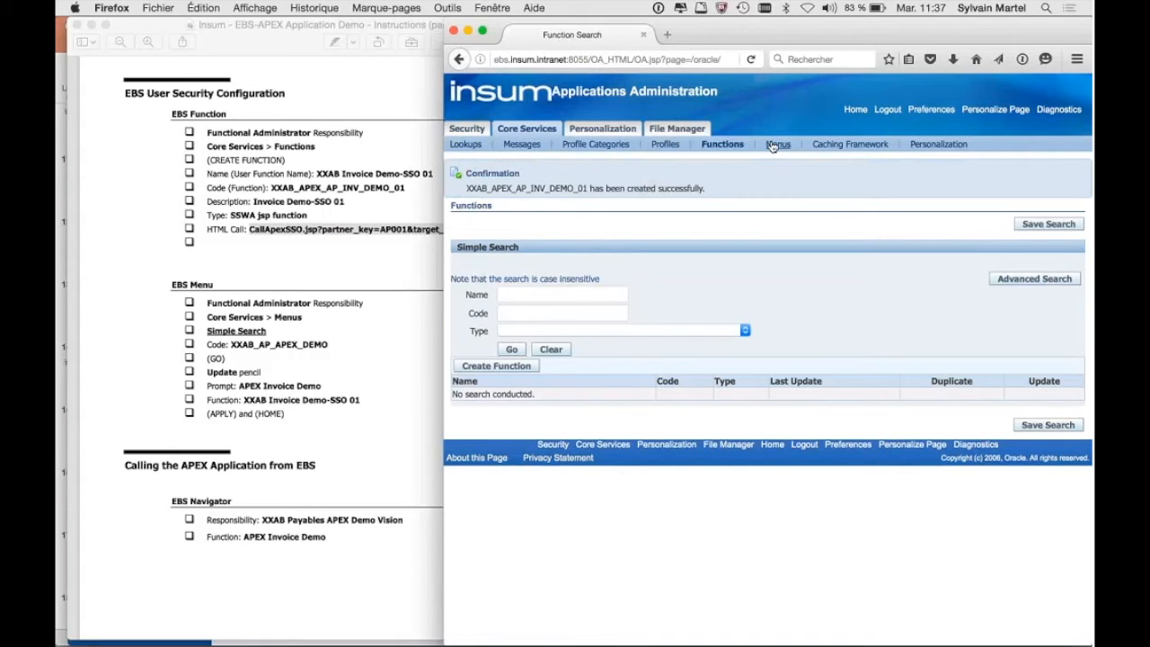
# Search the navigation menus for code XXAB_AP_APEX_DEMO and open that menu for updating
pyautogui.press('super+c')
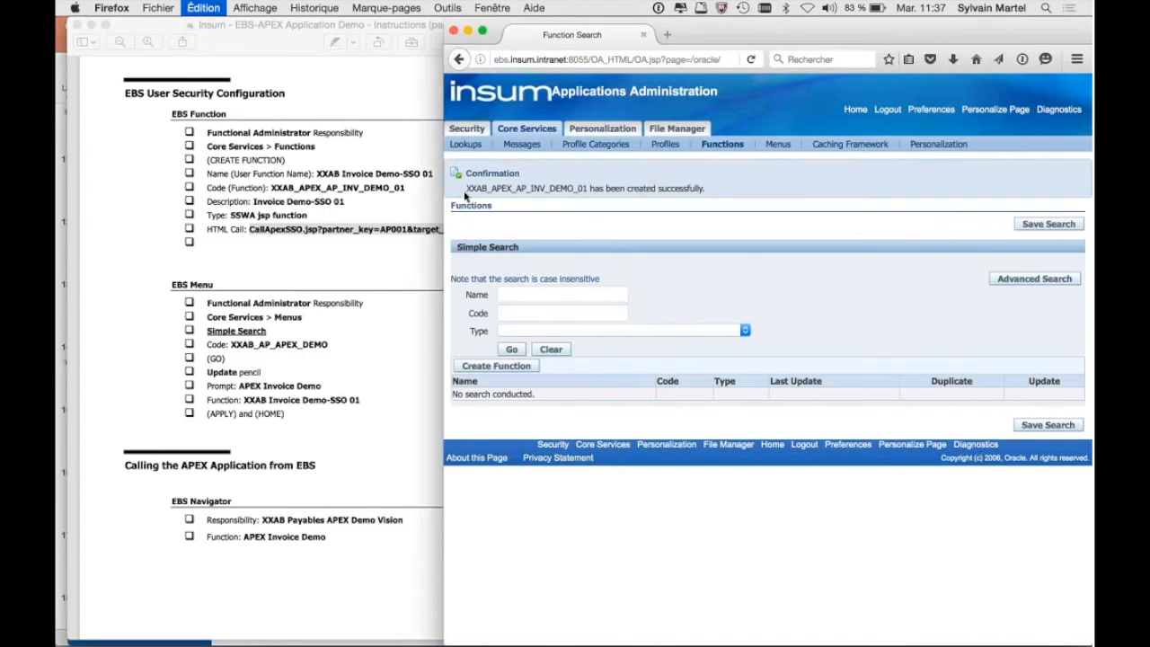
pyautogui.click(774, 145)
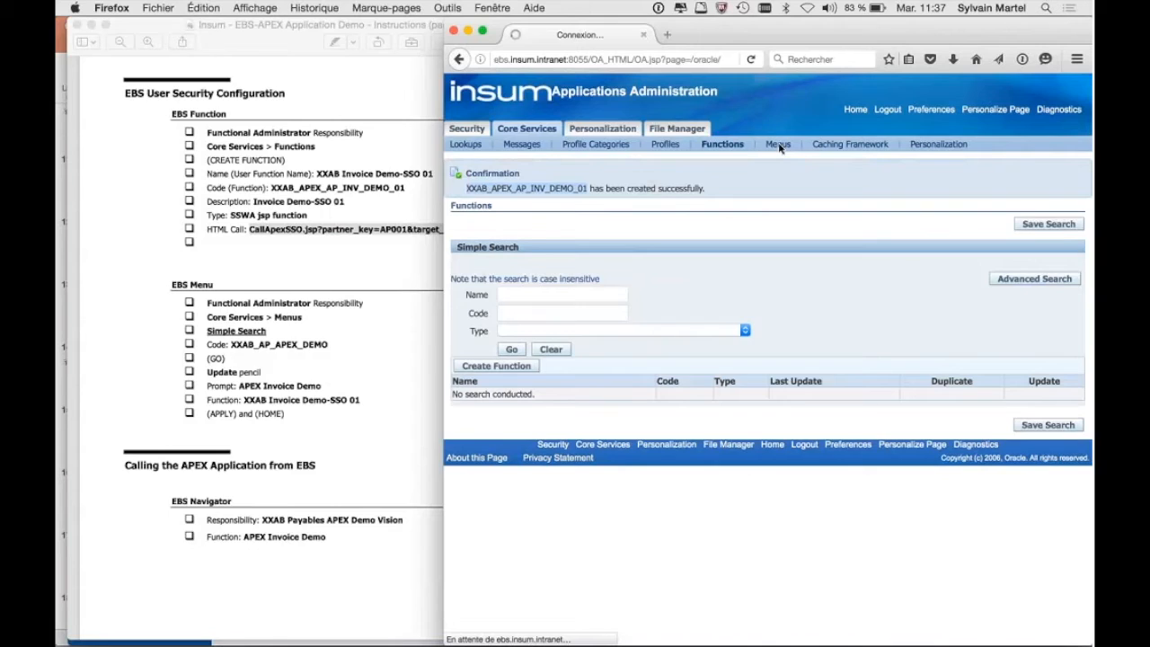
pyautogui.click(515, 266)
pyautogui.write('XXAB')
pyautogui.click(523, 282)
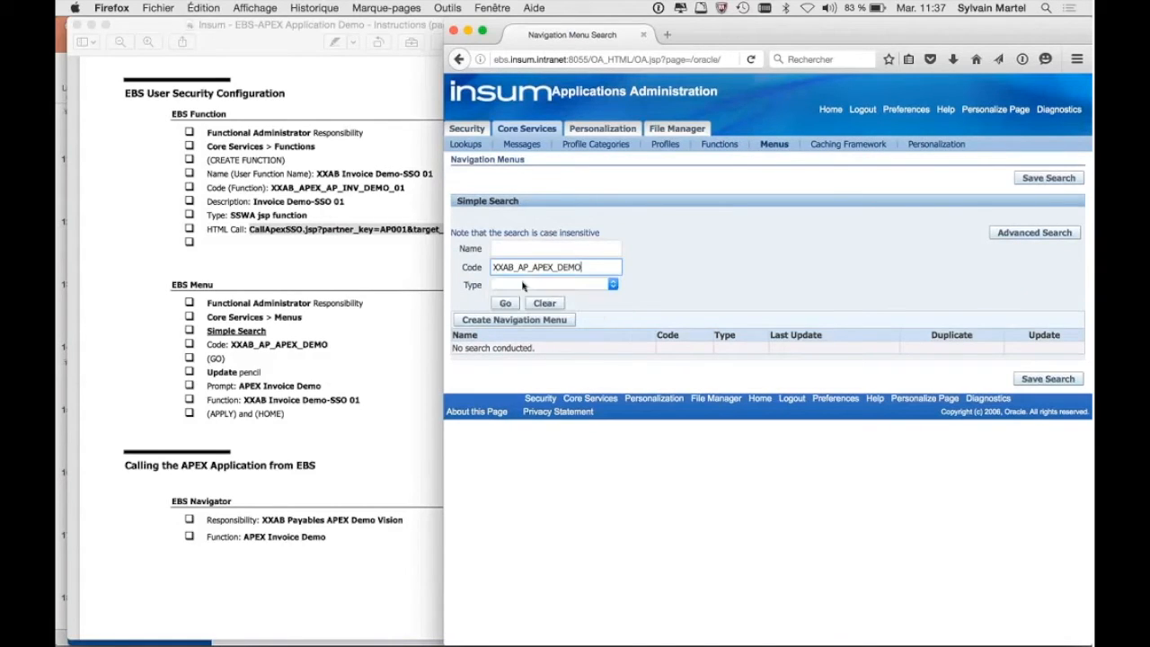
pyautogui.click(503, 303)
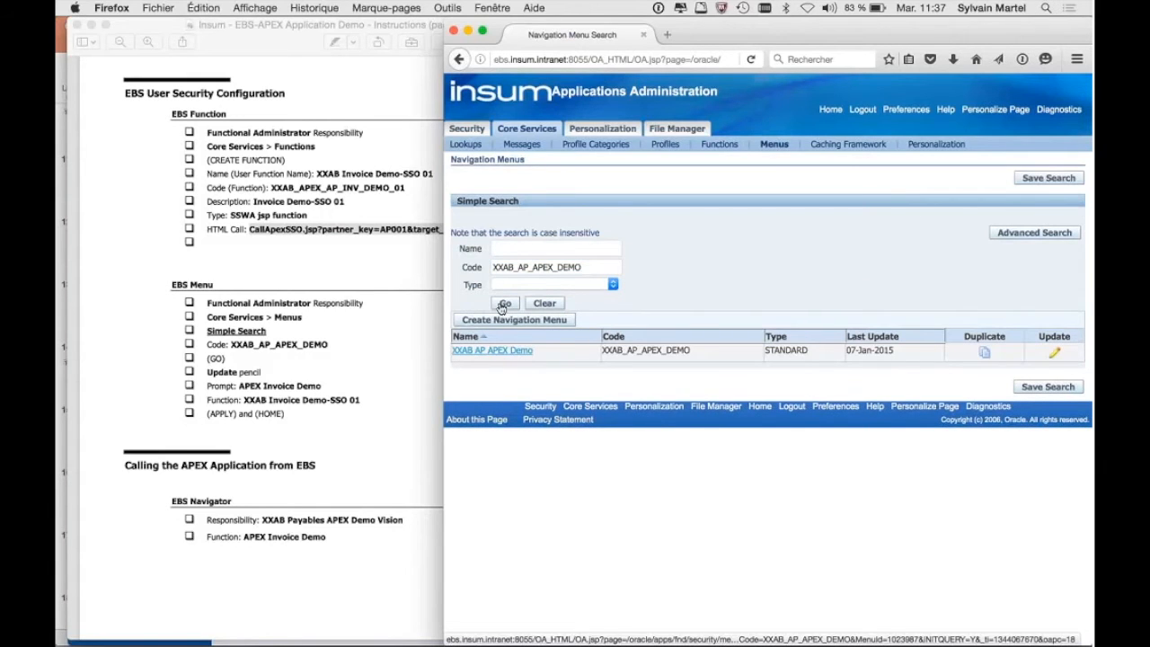
pyautogui.click(1053, 352)
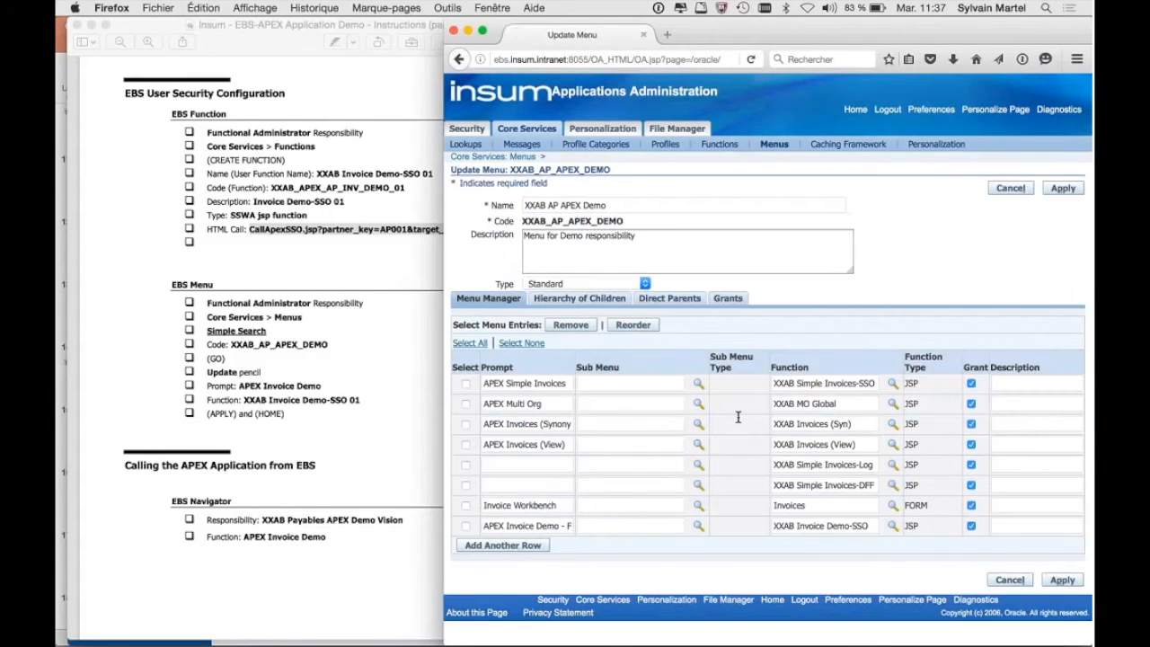
# Add a row to the menu entries with the prompt APEX Invoice Demo, copied from the Preview instructions
pyautogui.click(504, 544)
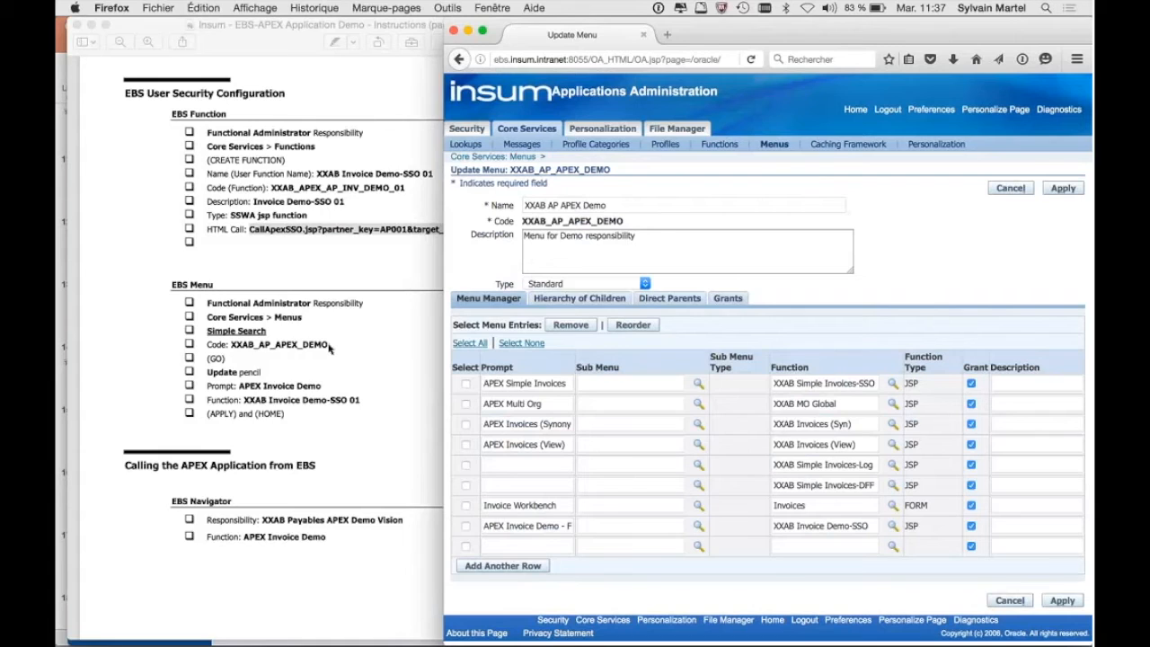
pyautogui.click(325, 388)
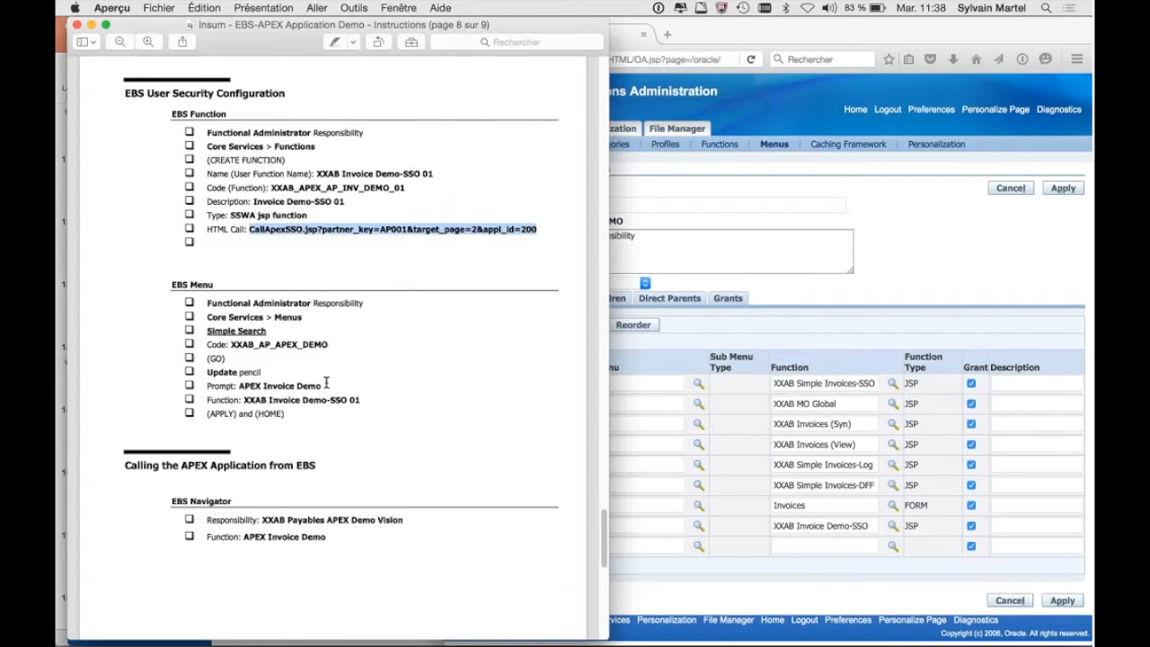
pyautogui.moveTo(322, 387); pyautogui.dragTo(239, 385)
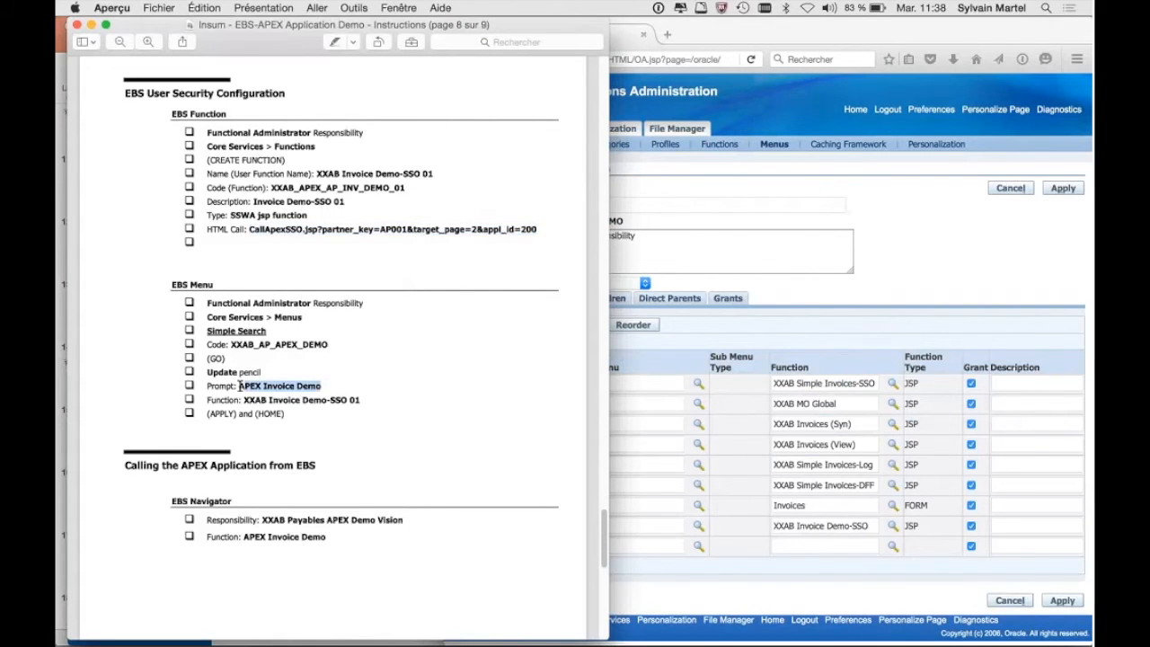
pyautogui.click(541, 545)
pyautogui.press('super+v')
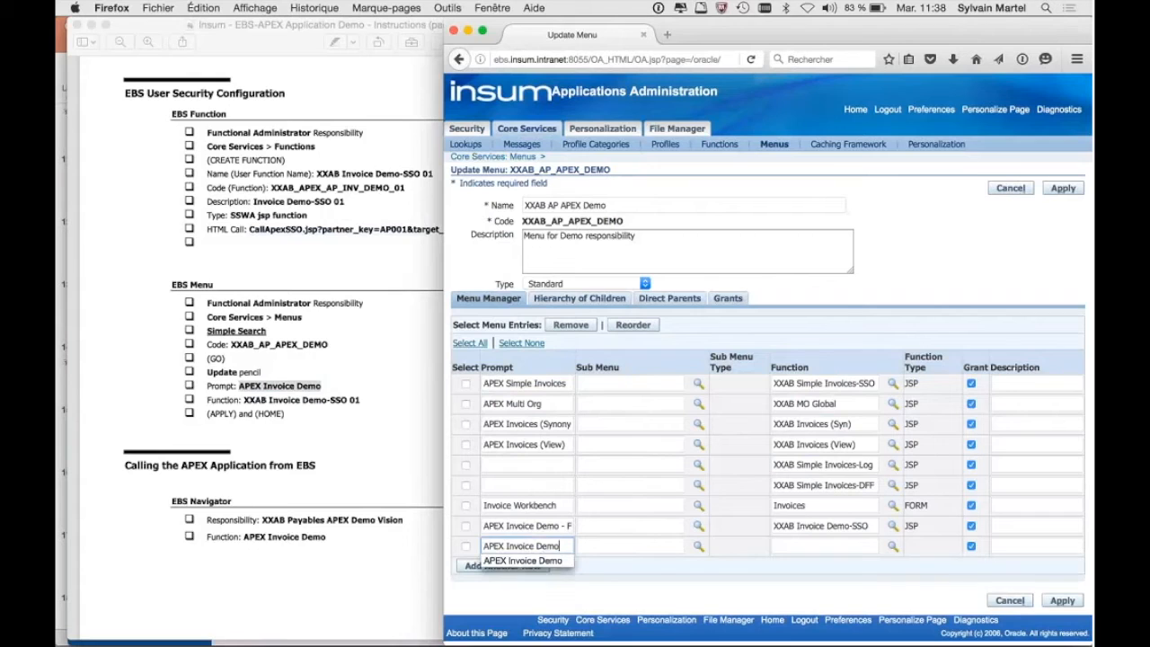
# Fill in the function of the new APEX Invoice Demo menu row with the function name copied from the Preview instructions
pyautogui.click(361, 401)
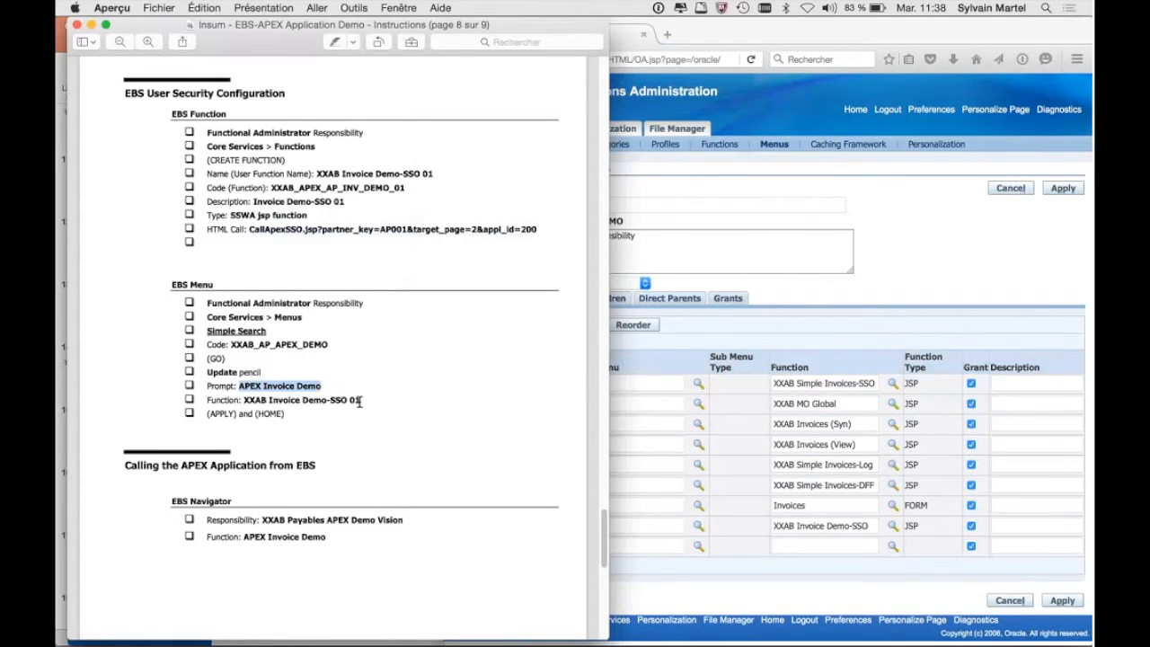
pyautogui.moveTo(359, 402); pyautogui.dragTo(244, 400)
pyautogui.click(860, 537)
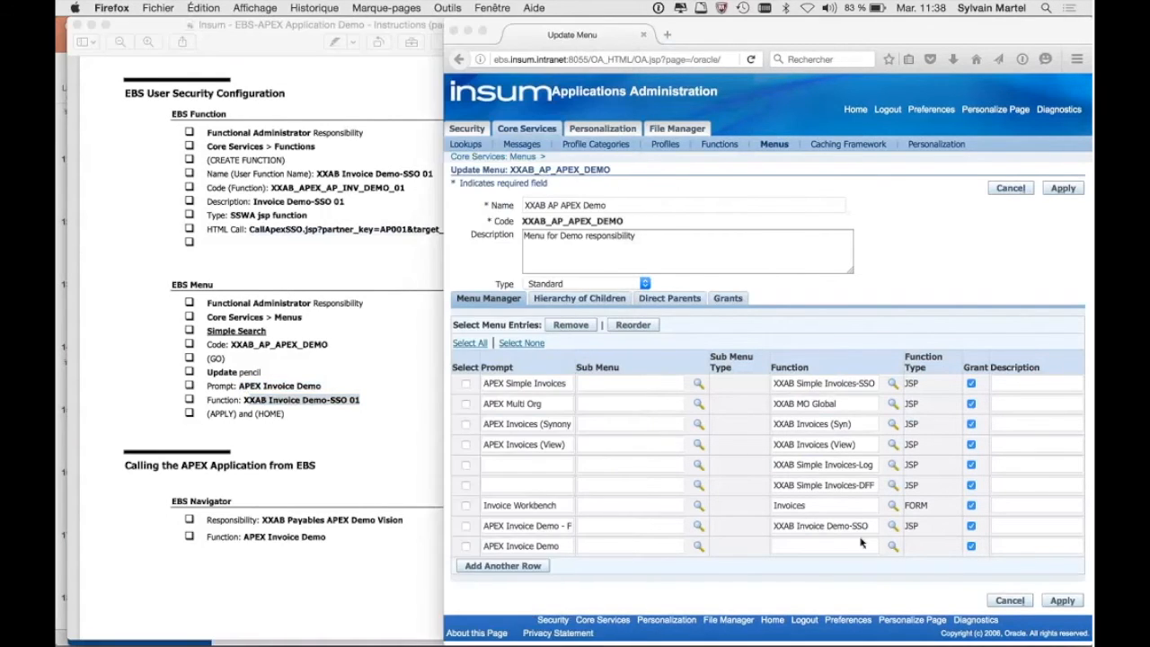
pyautogui.press('super+v')
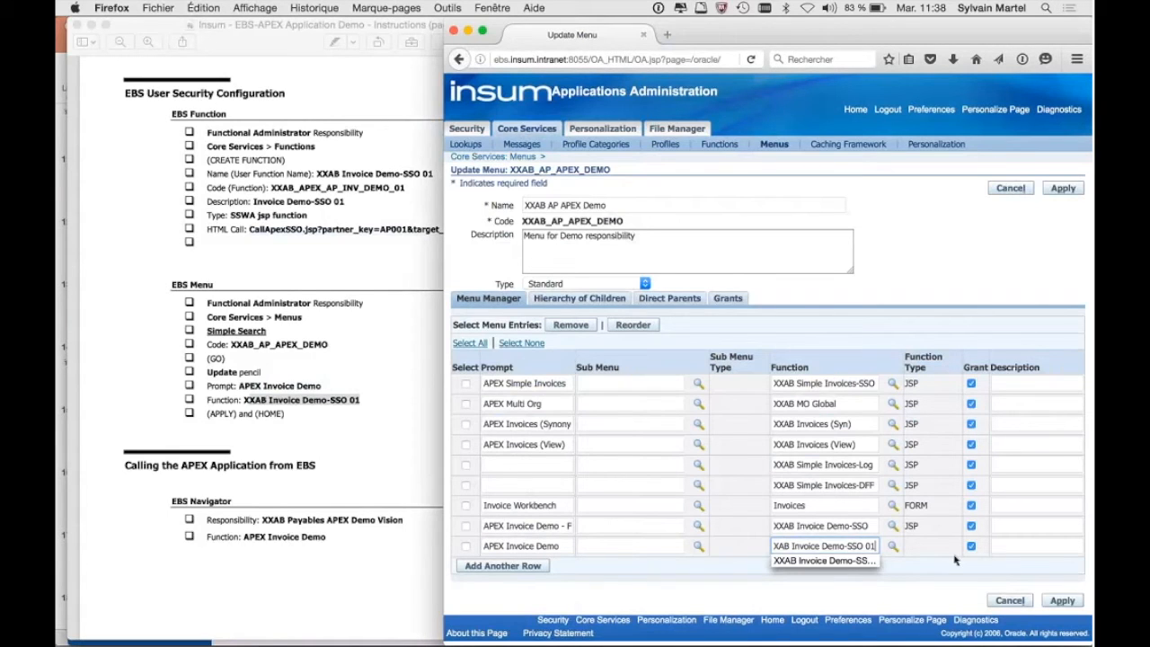
pyautogui.click(954, 559)
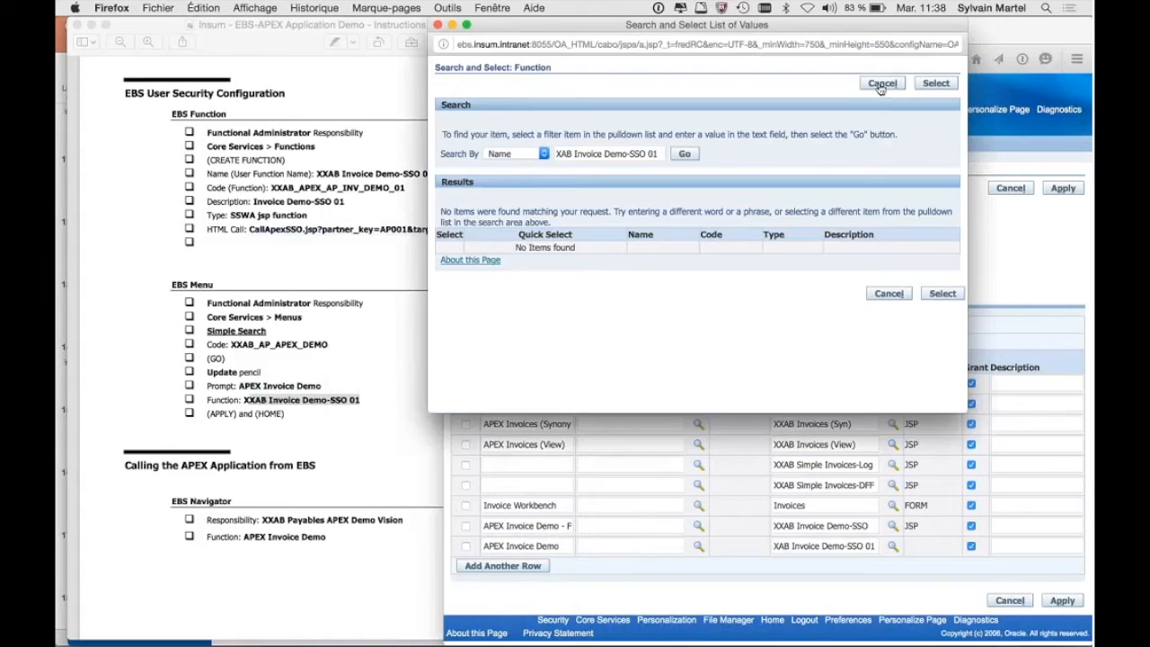
pyautogui.click(882, 84)
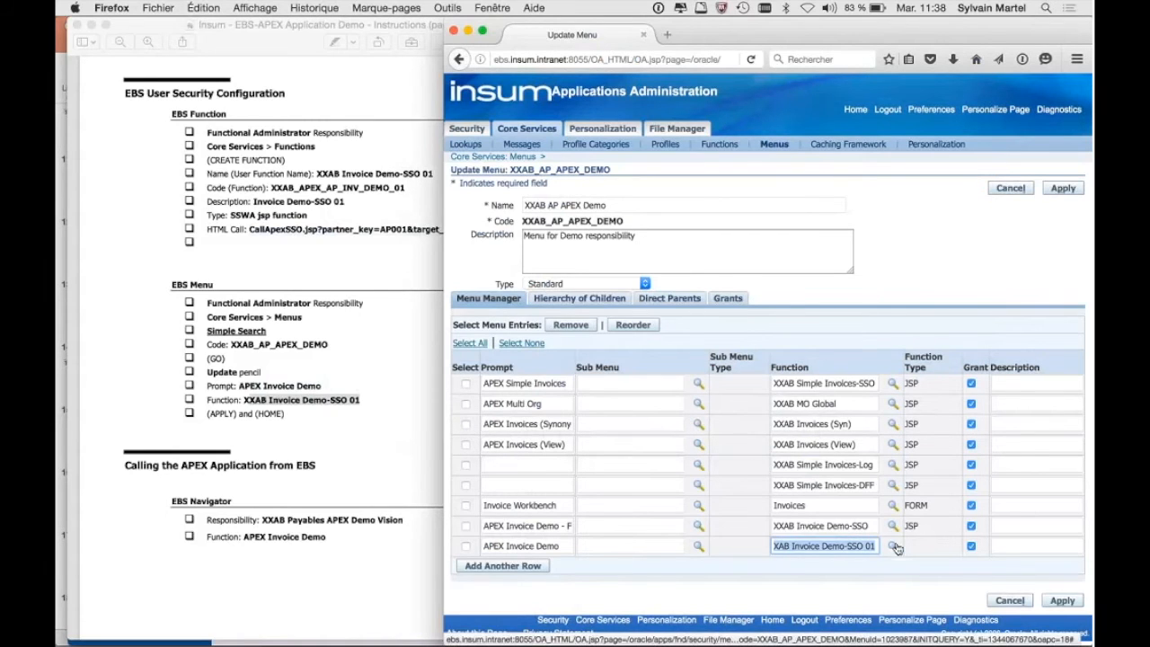
pyautogui.click(893, 546)
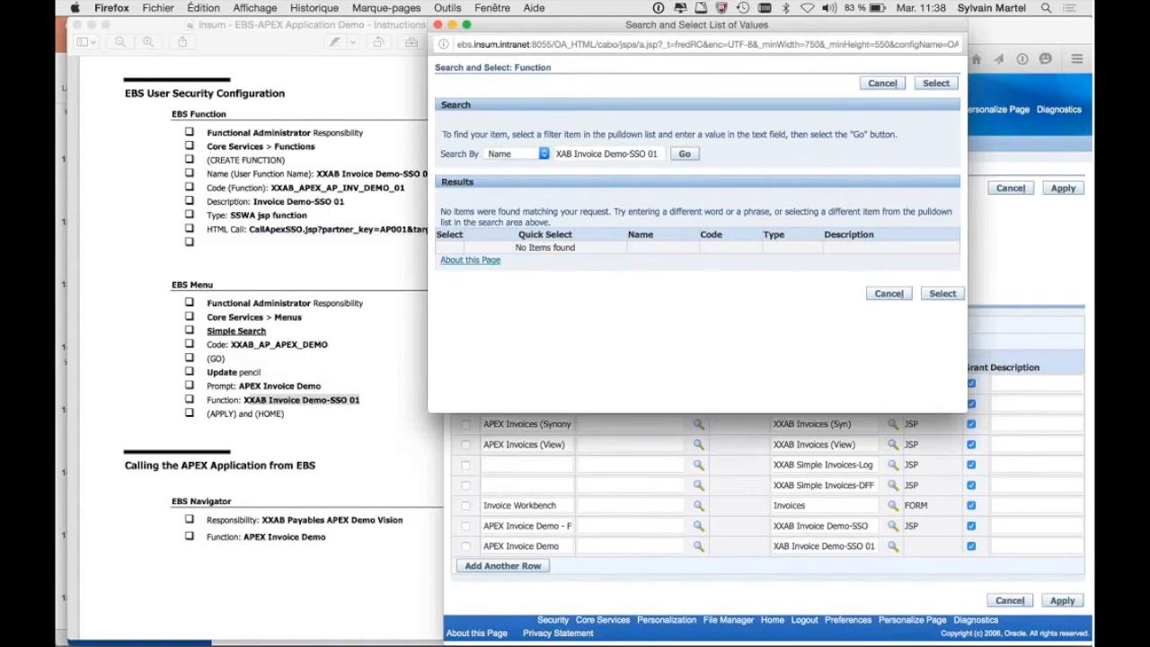
pyautogui.moveTo(645, 154); pyautogui.dragTo(686, 159)
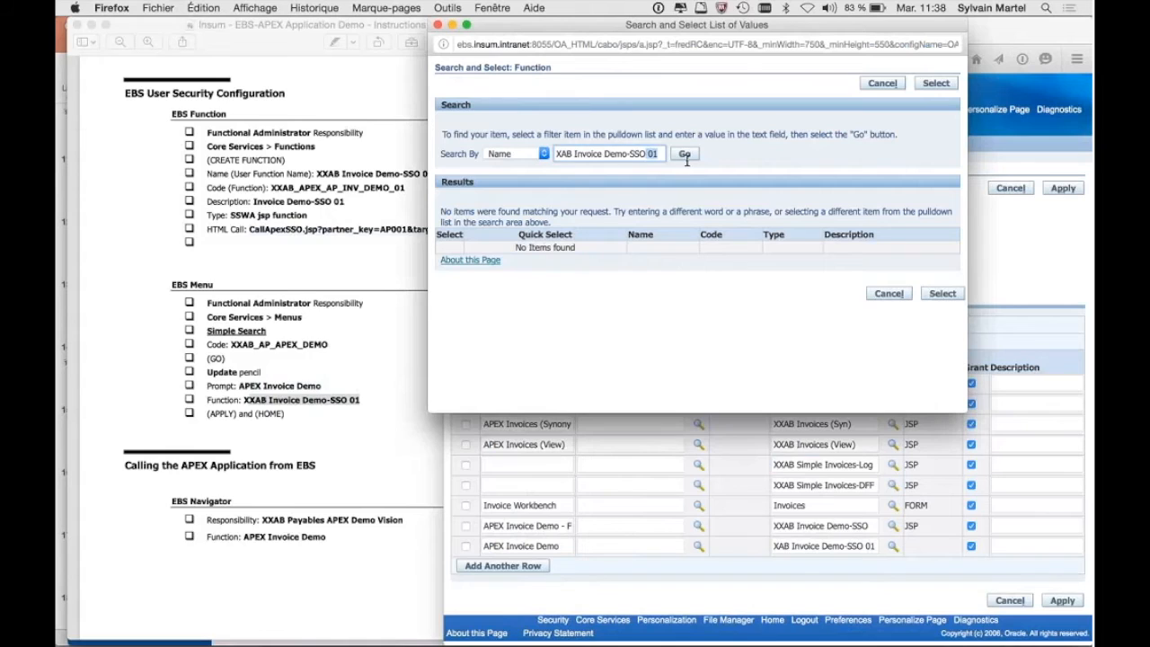
pyautogui.write('%')
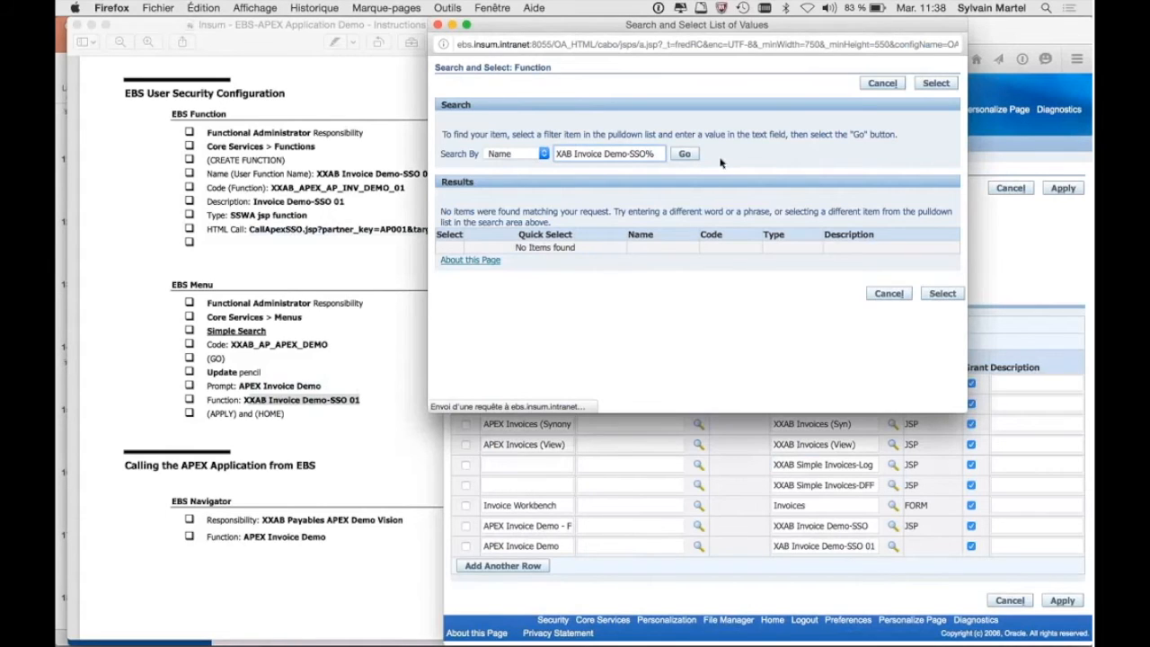
pyautogui.click(685, 154)
pyautogui.click(517, 154)
pyautogui.click(511, 178)
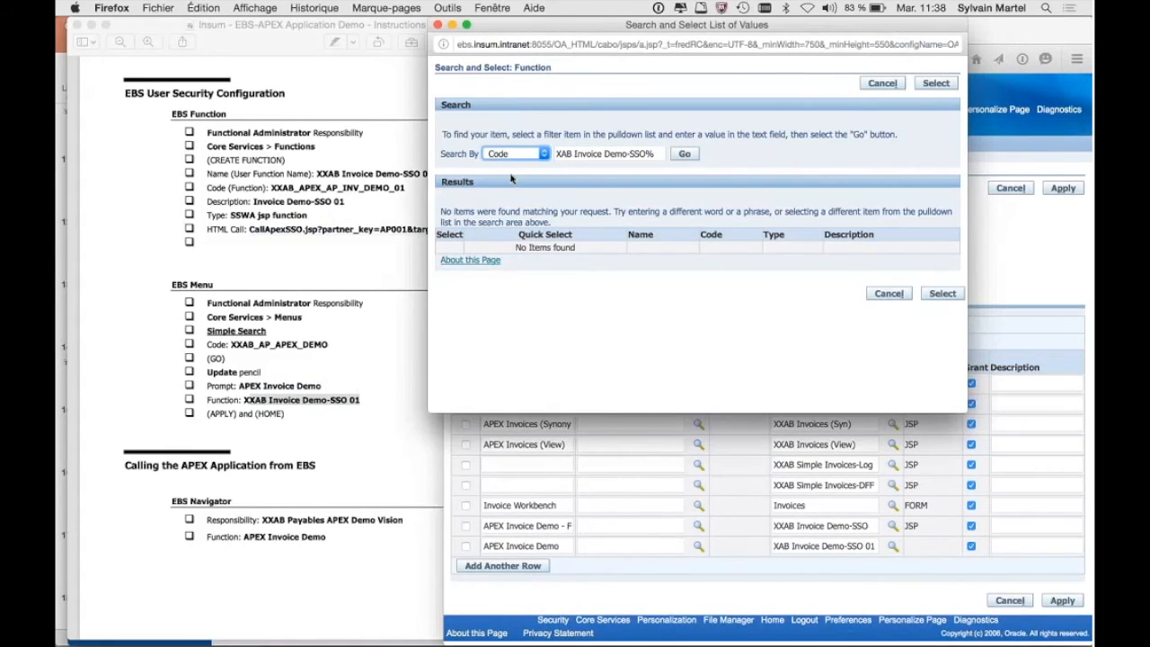
pyautogui.click(683, 154)
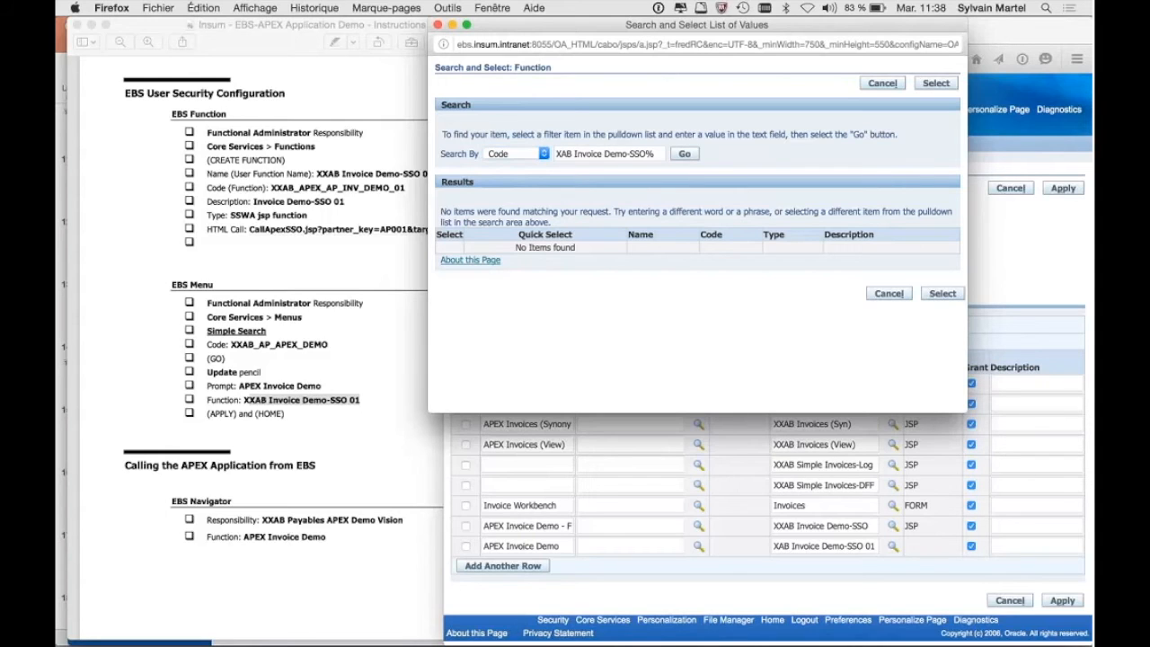
pyautogui.click(892, 295)
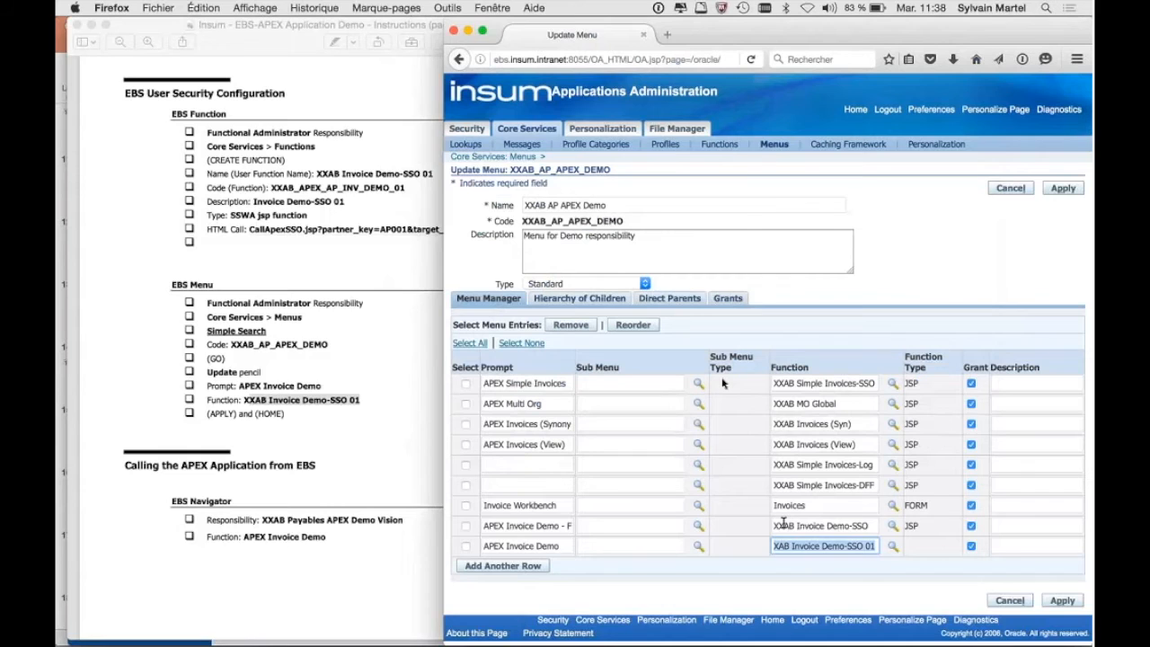
# Correct the new row's function name to XXAB Invoice Demo-SSO 01 and apply the menu changes
pyautogui.click(778, 548)
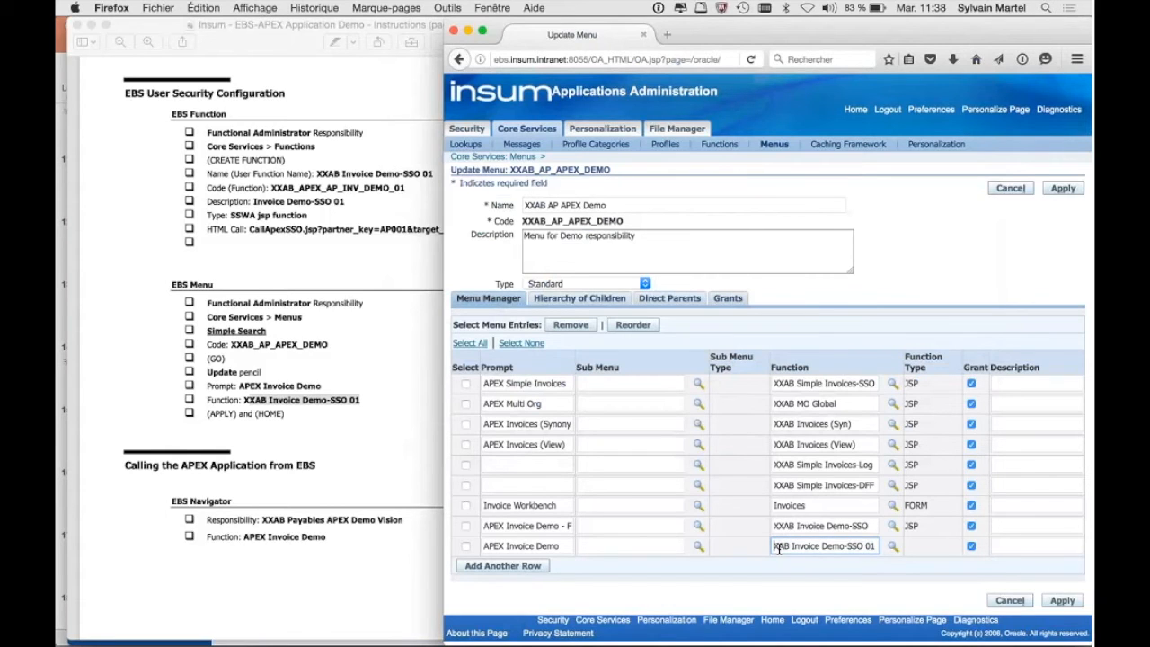
pyautogui.write('X')
pyautogui.press('Tab')
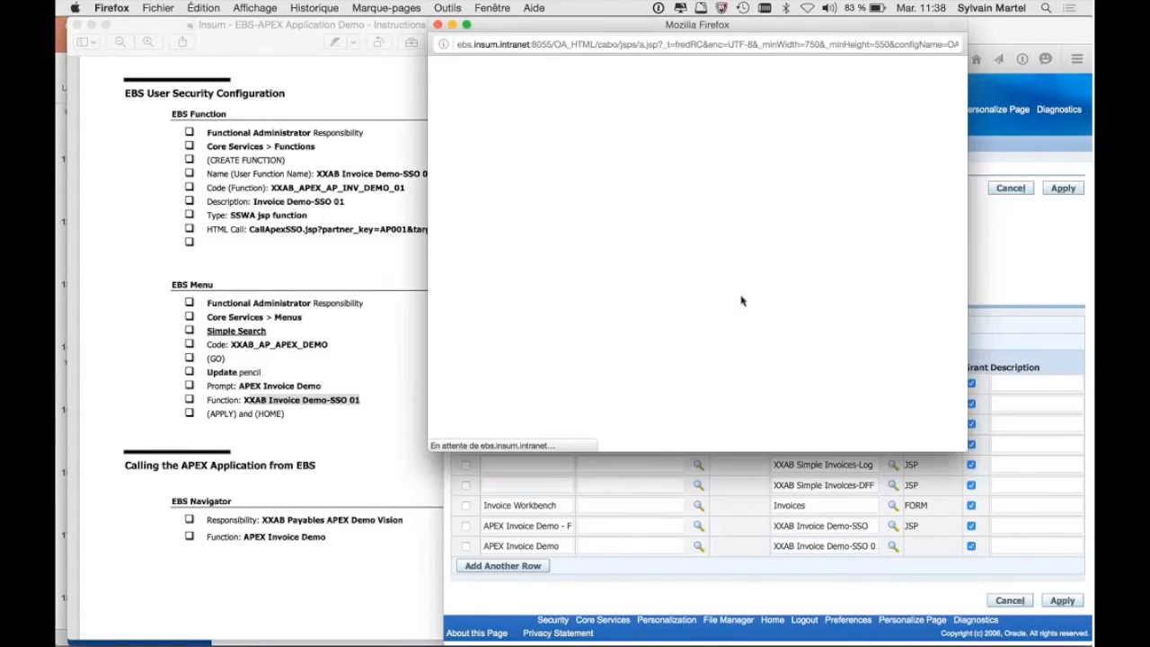
pyautogui.click(496, 230)
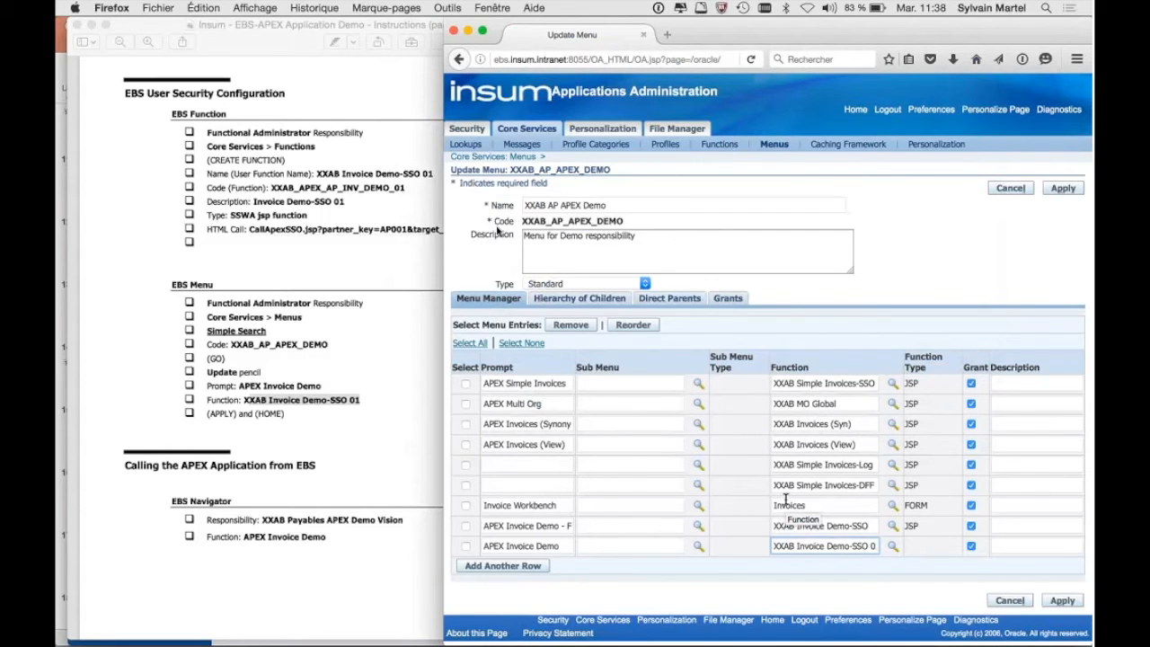
pyautogui.click(1074, 607)
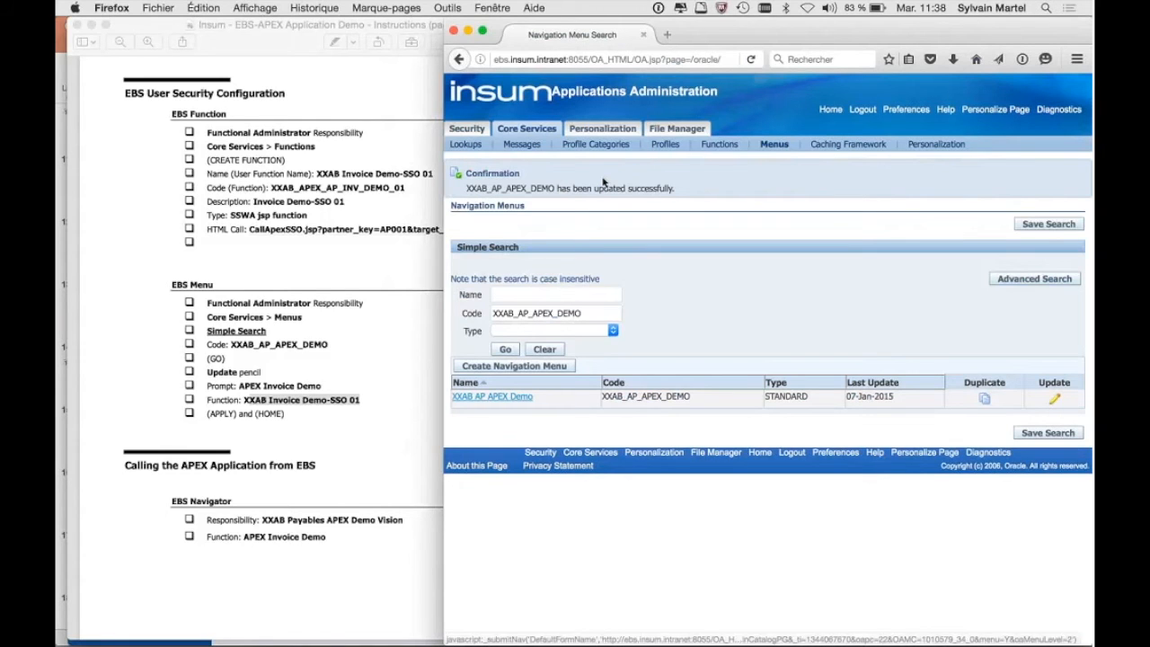
# Return to the home page and try to launch APEX Invoice Demo from the XXAB Payables APEX Demo Vision responsibility
pyautogui.click(830, 109)
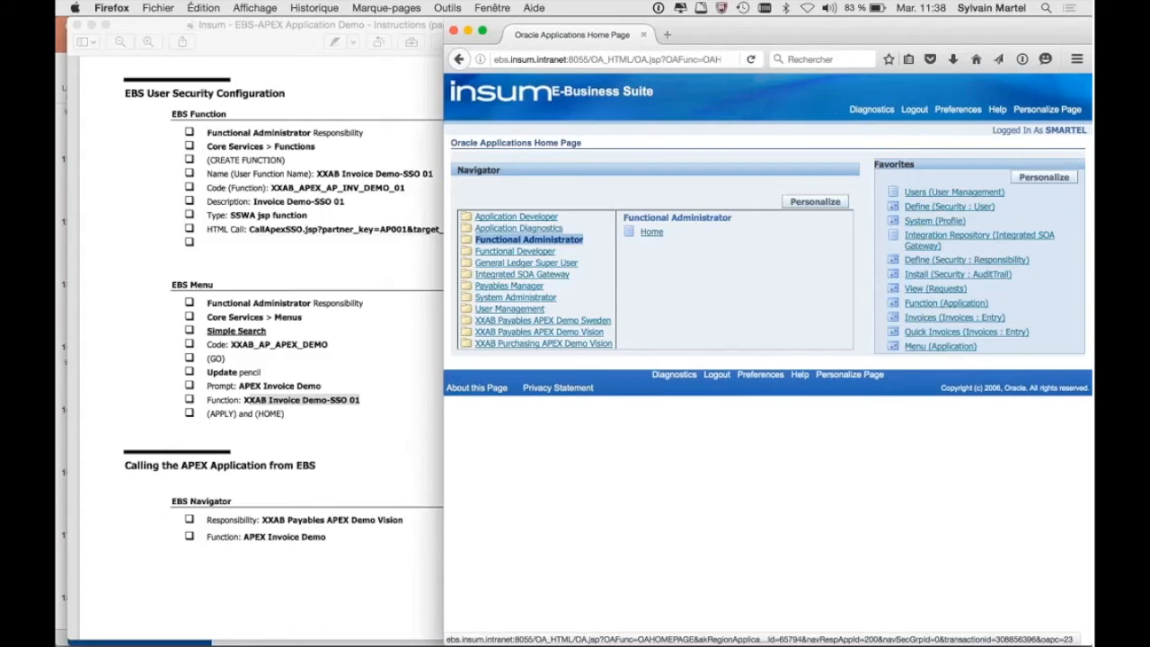
pyautogui.click(500, 334)
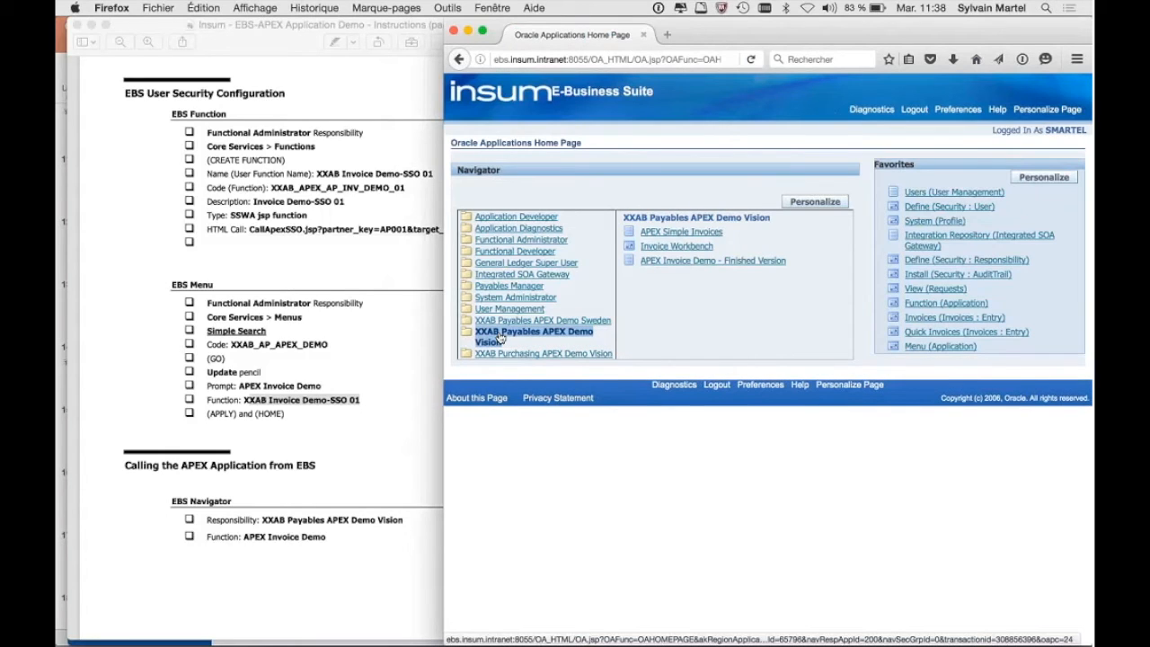
pyautogui.click(509, 323)
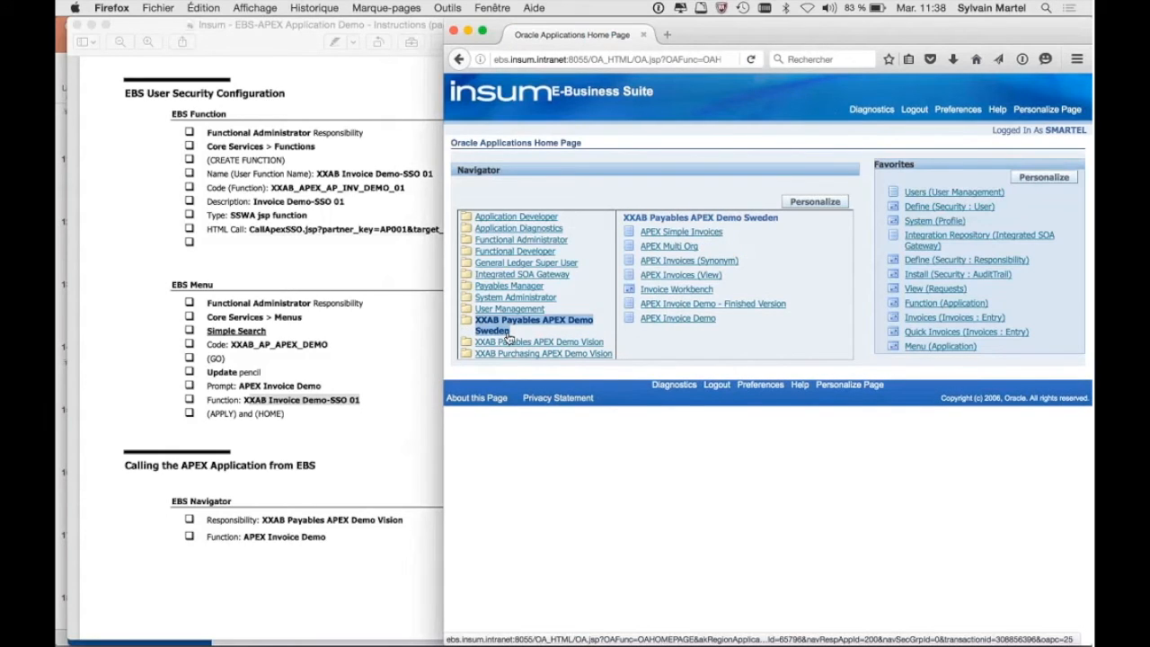
pyautogui.click(542, 343)
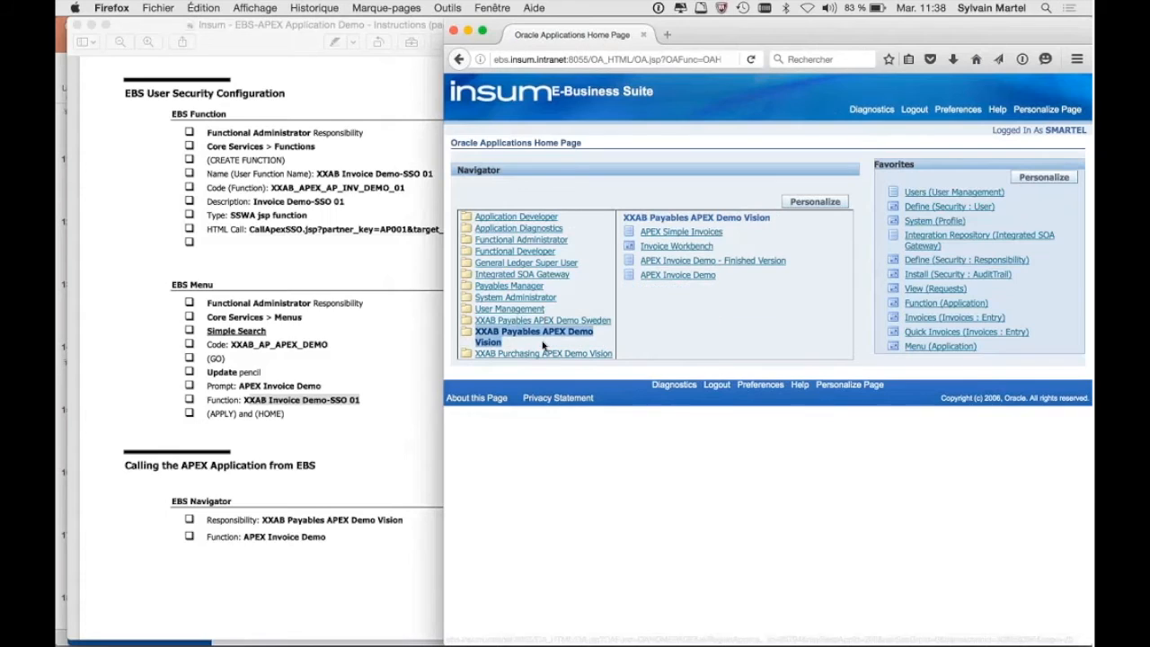
pyautogui.click(680, 279)
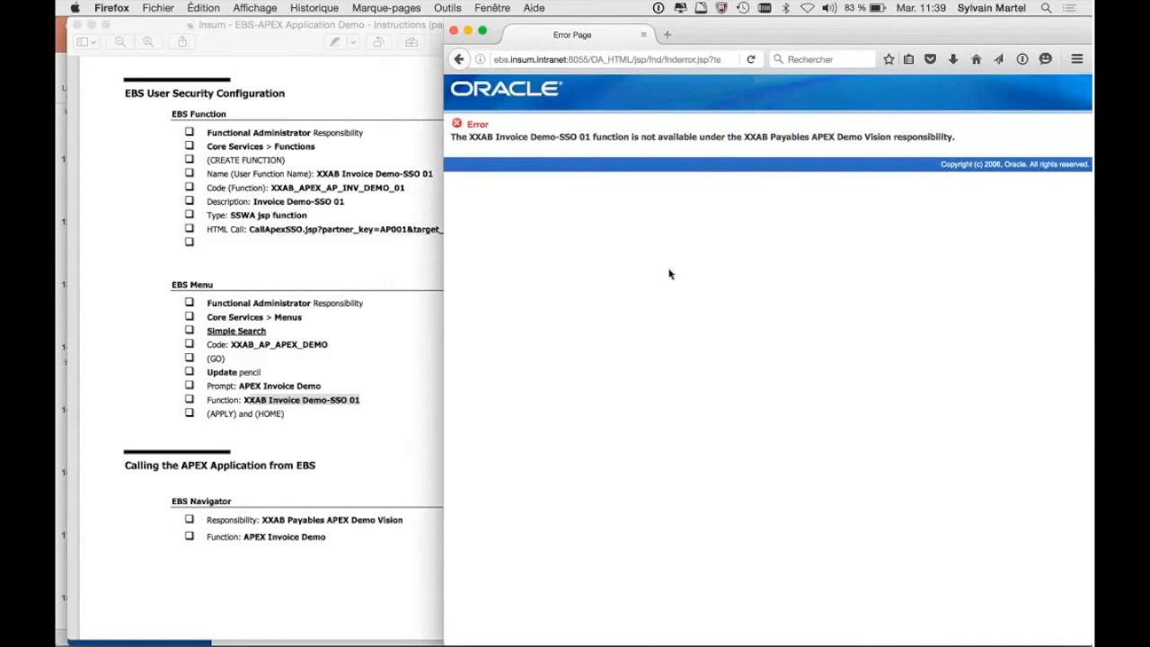
pyautogui.click(458, 61)
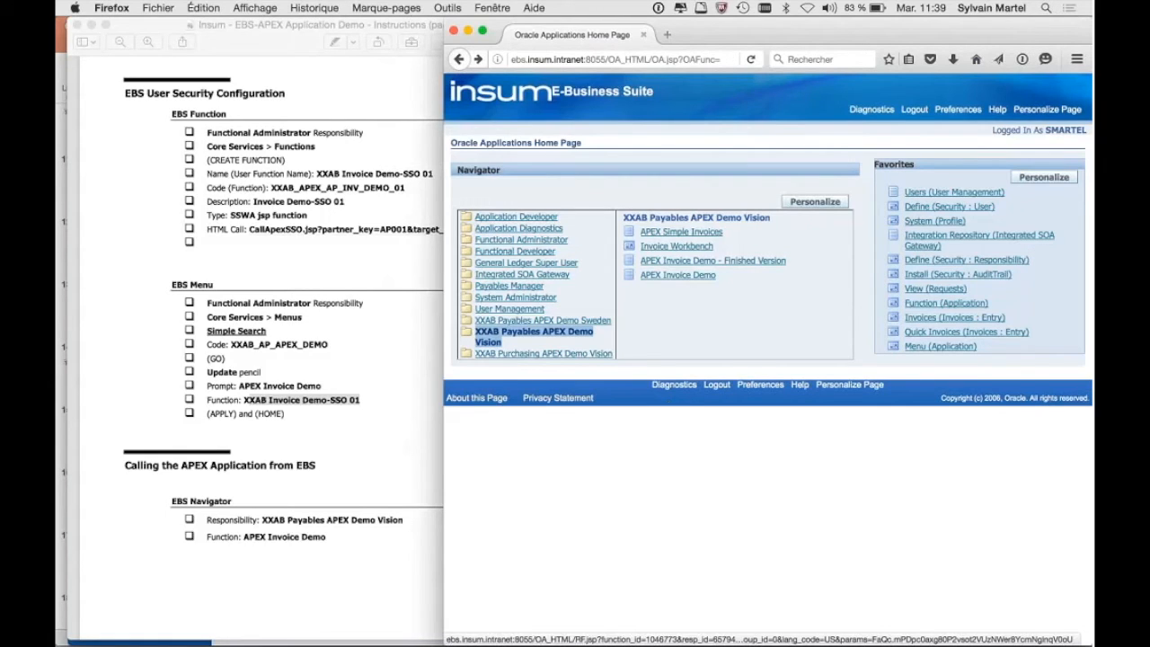
# Test APEX Invoice Demo - Finished Version with a wider browser window, return home, and retry APEX Invoice Demo
pyautogui.moveTo(444, 404); pyautogui.dragTo(315, 405)
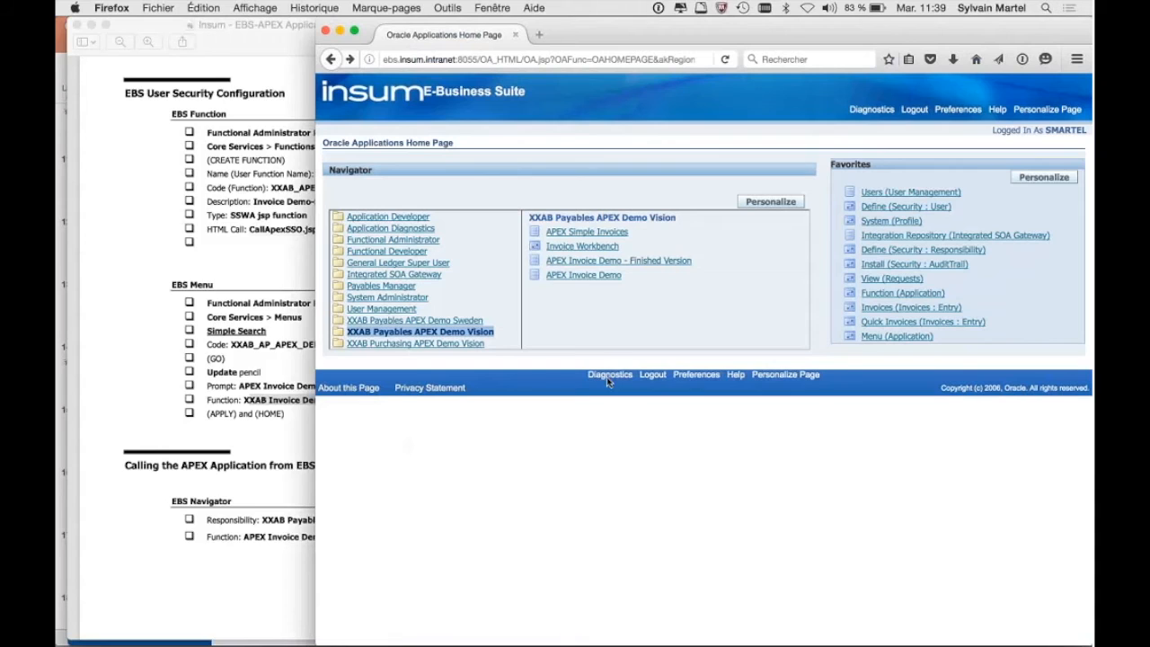
pyautogui.click(682, 261)
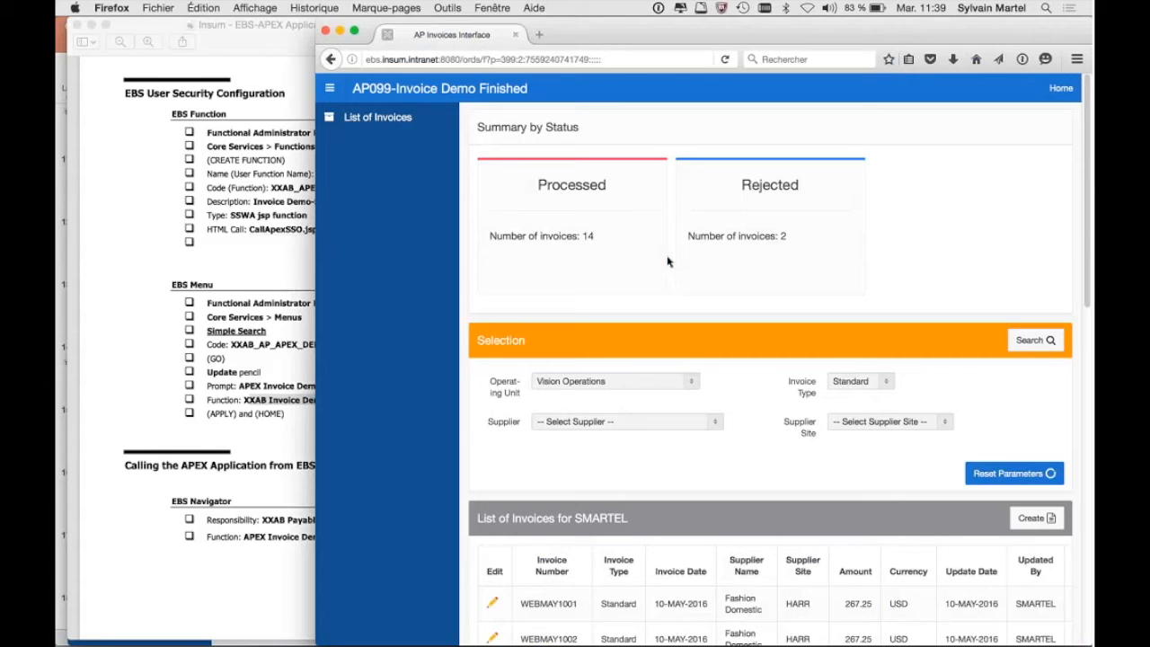
pyautogui.click(1060, 89)
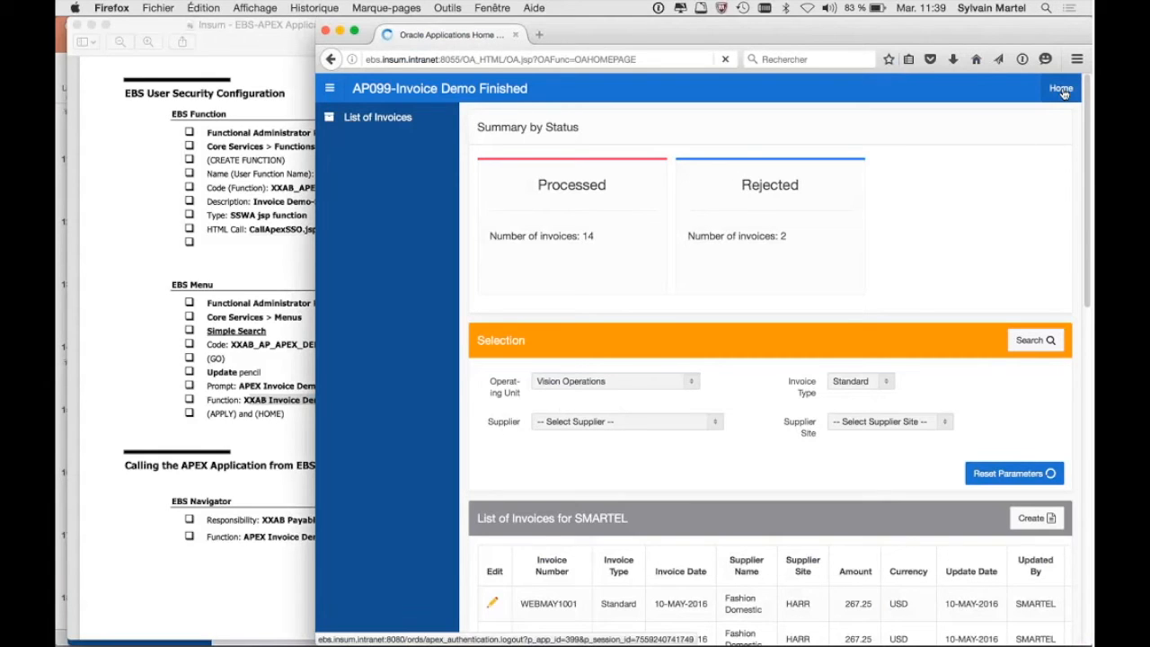
pyautogui.click(592, 278)
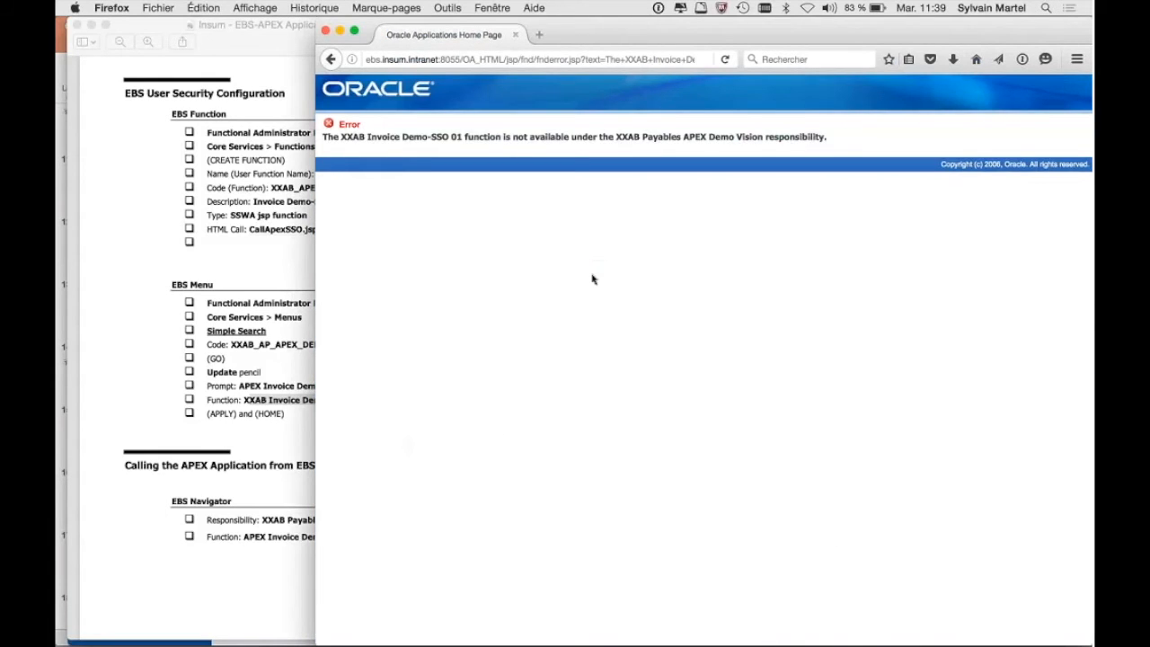
pyautogui.click(334, 59)
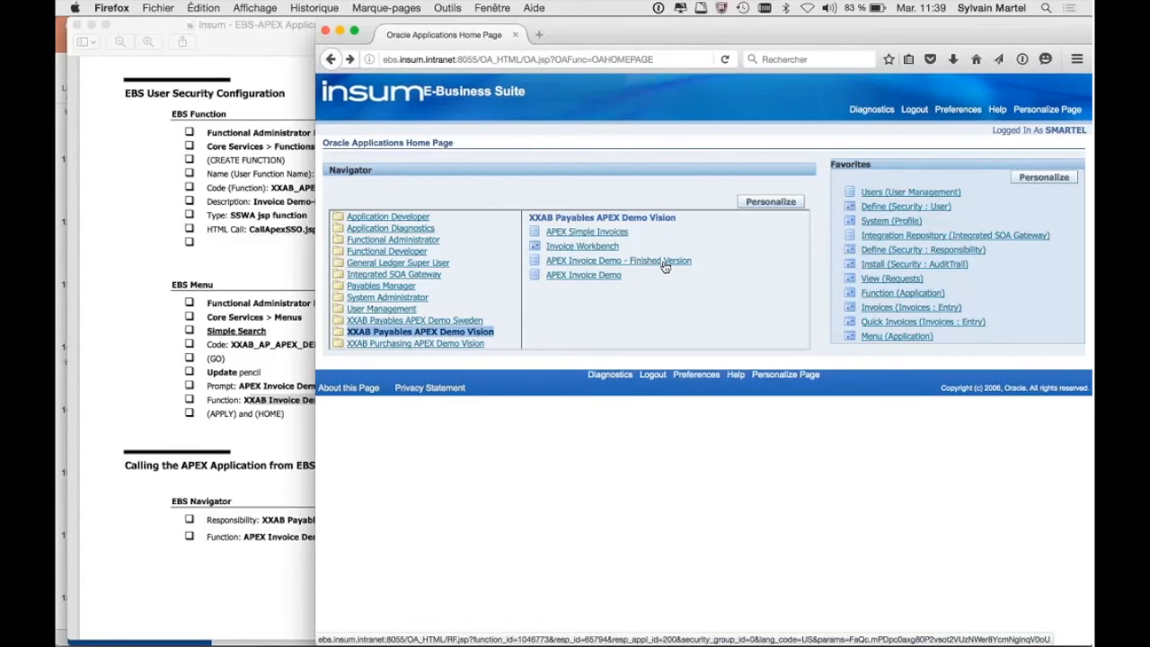
# Launch APEX Invoice Demo - Finished Version, widen the browser window further, and examine the list of invoices
pyautogui.click(664, 263)
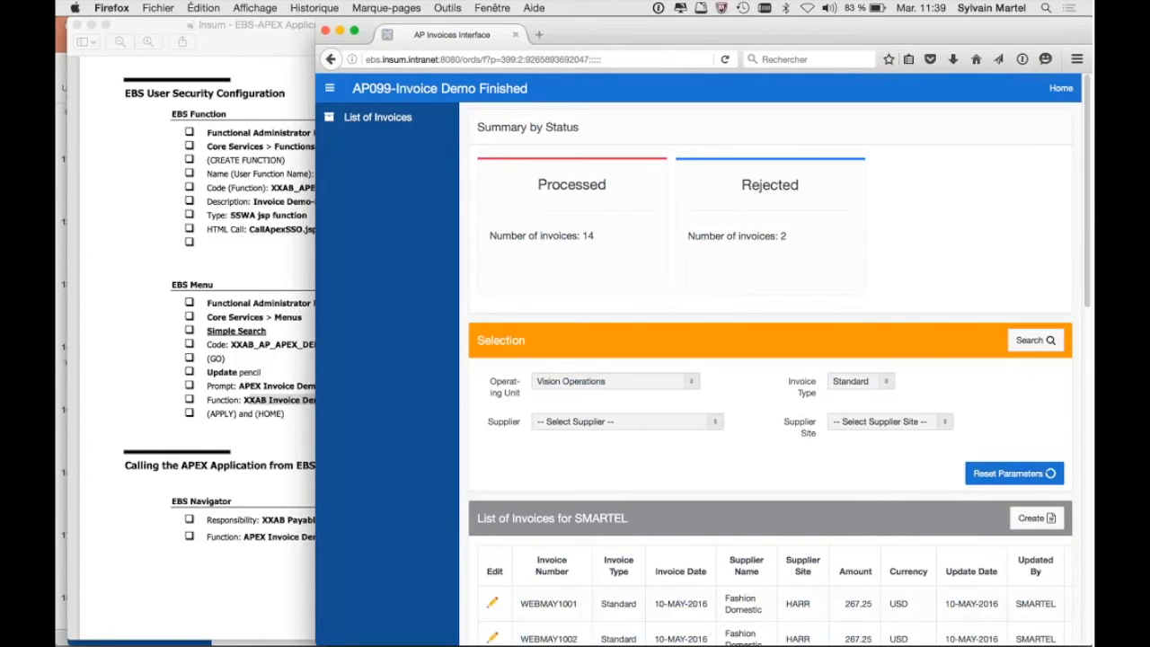
pyautogui.moveTo(316, 364); pyautogui.dragTo(100, 364)
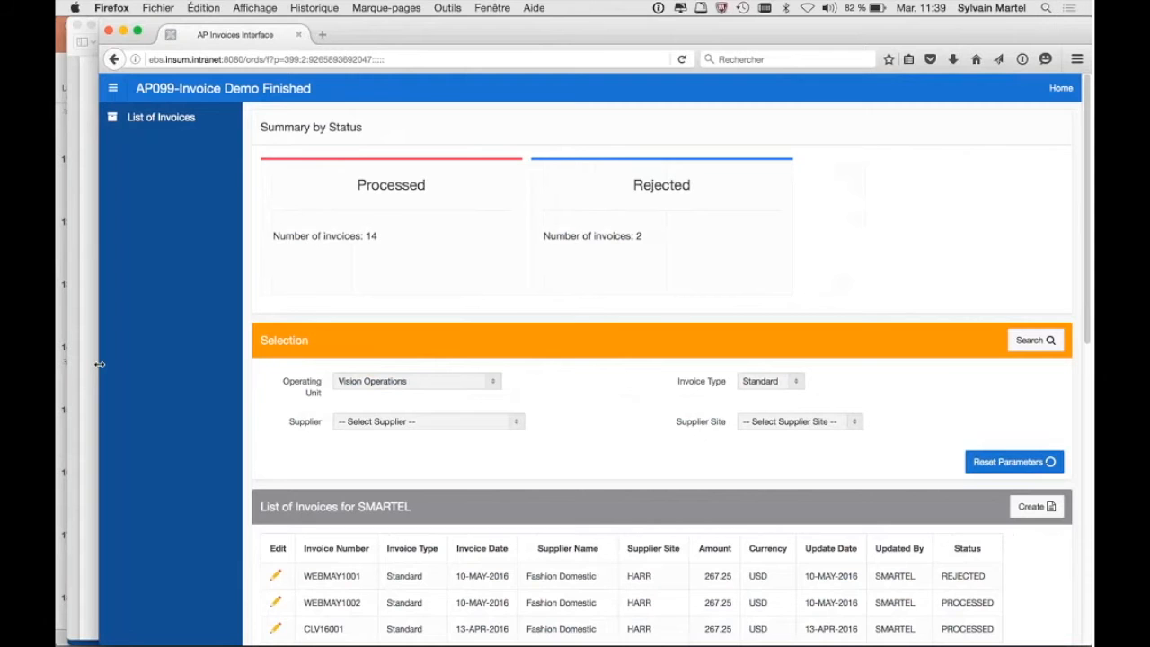
pyautogui.scroll(-5, 99, 363)
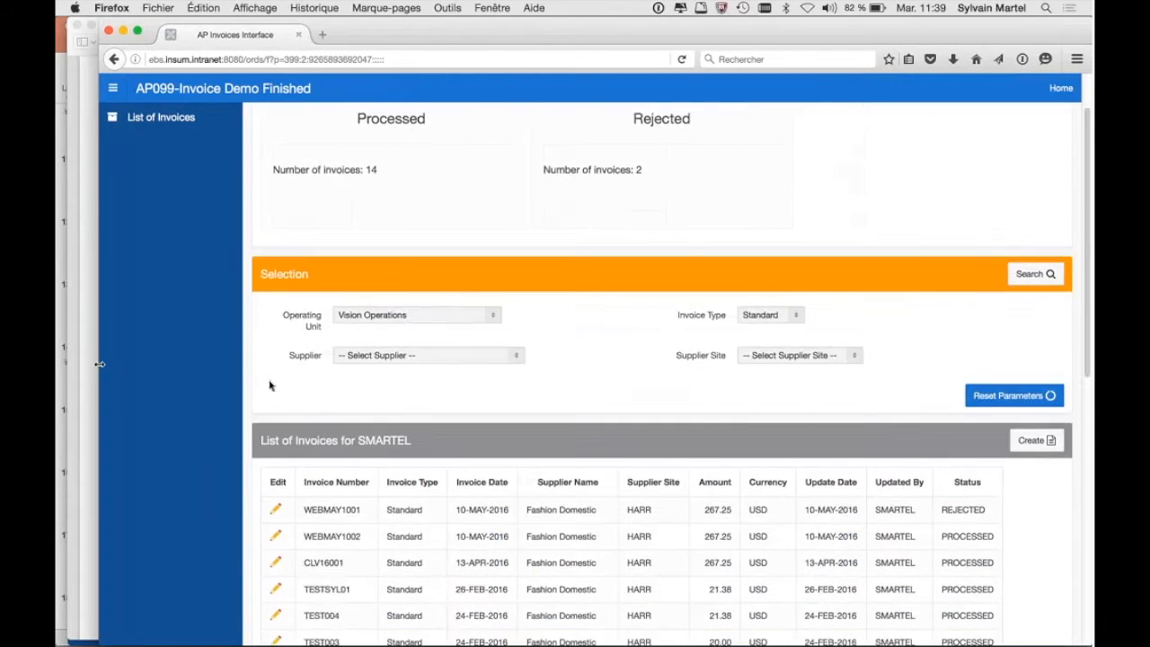
pyautogui.scroll(-1, 270, 386)
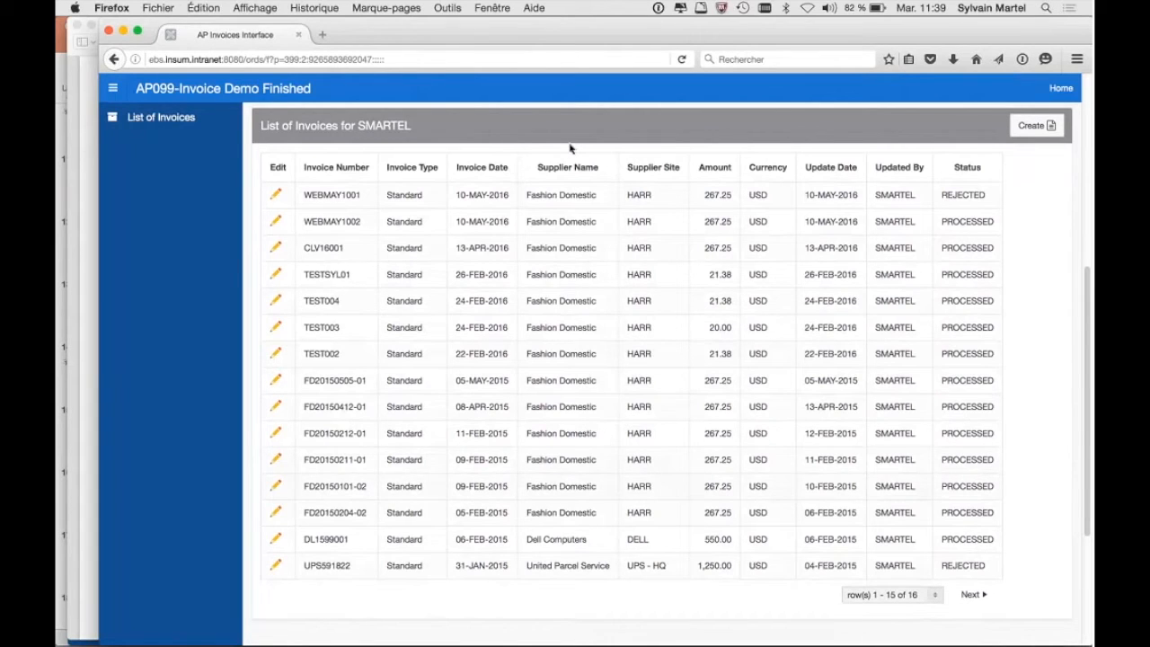
# Open invoice WEBMAY1001 to review its header and lines, and close it
pyautogui.click(276, 195)
pyautogui.scroll(1, 276, 197)
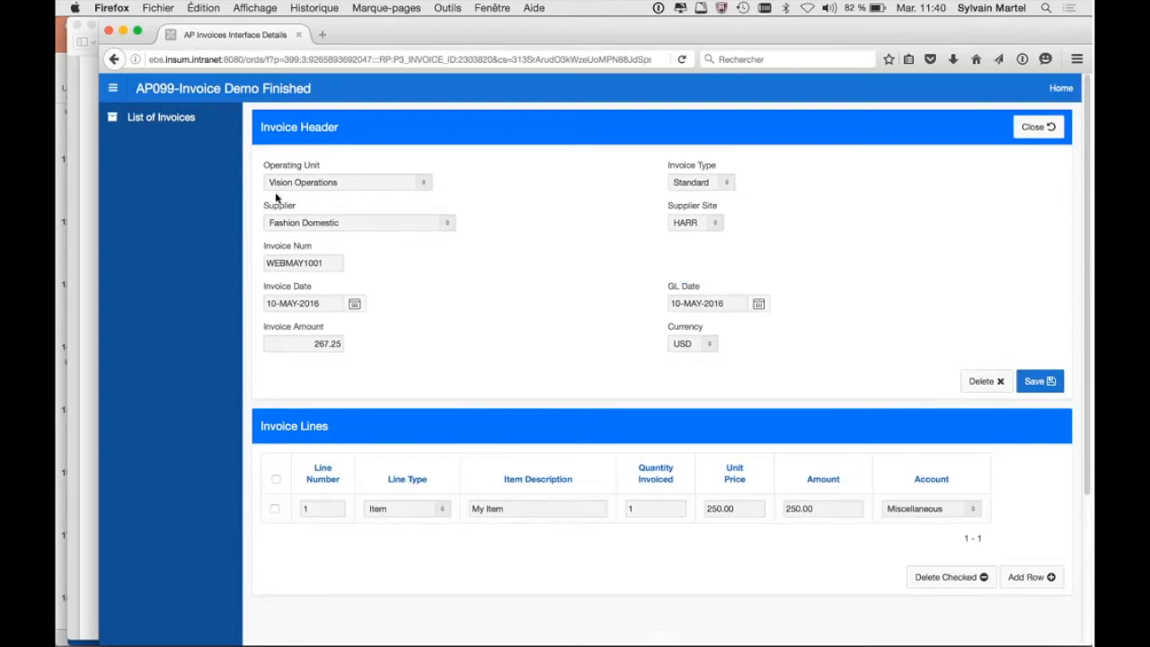
pyautogui.click(1034, 134)
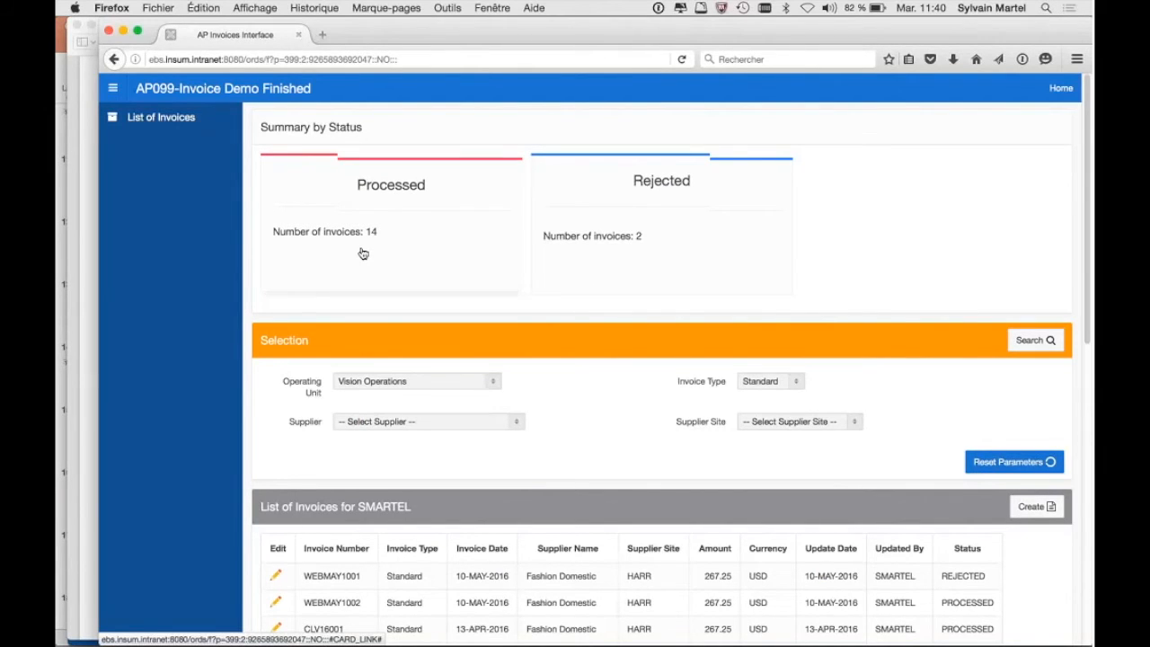
# Check the status of the invoices in the list and compare it with the summary by status
pyautogui.scroll(-5, 661, 246)
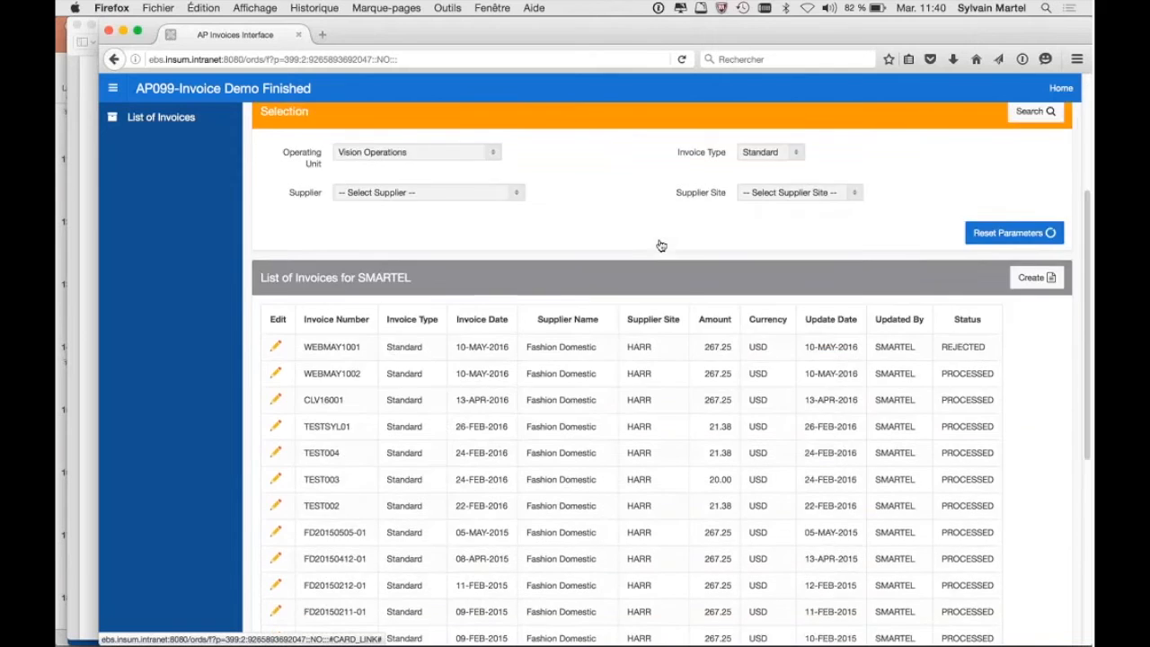
pyautogui.scroll(-2, 903, 403)
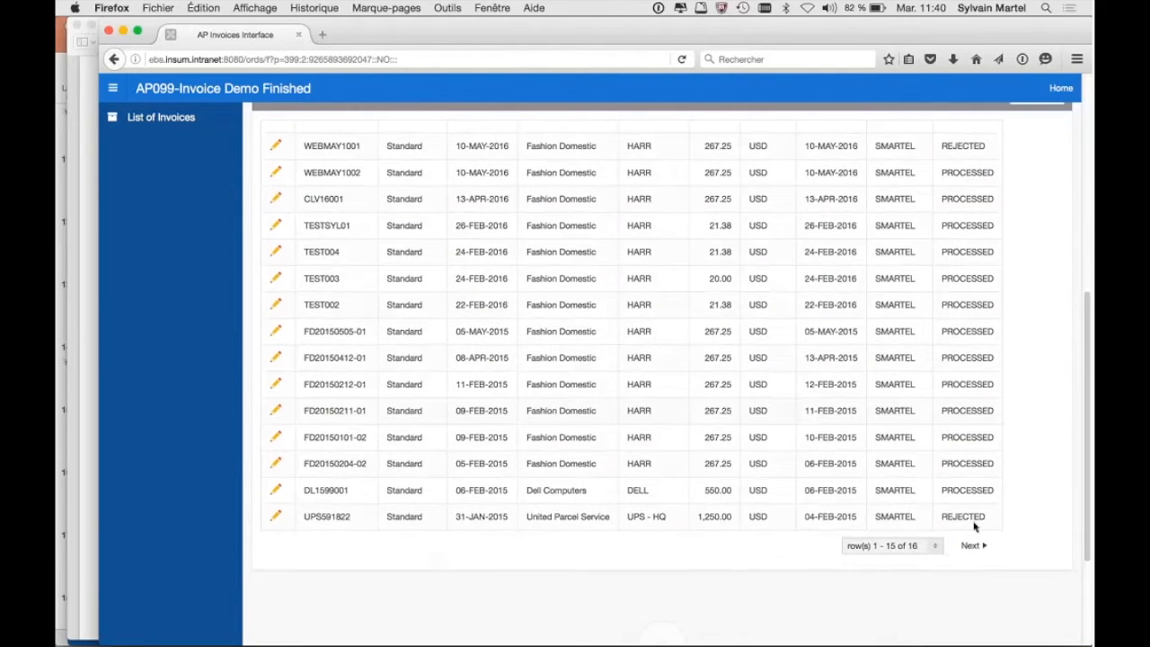
pyautogui.scroll(6, 969, 143)
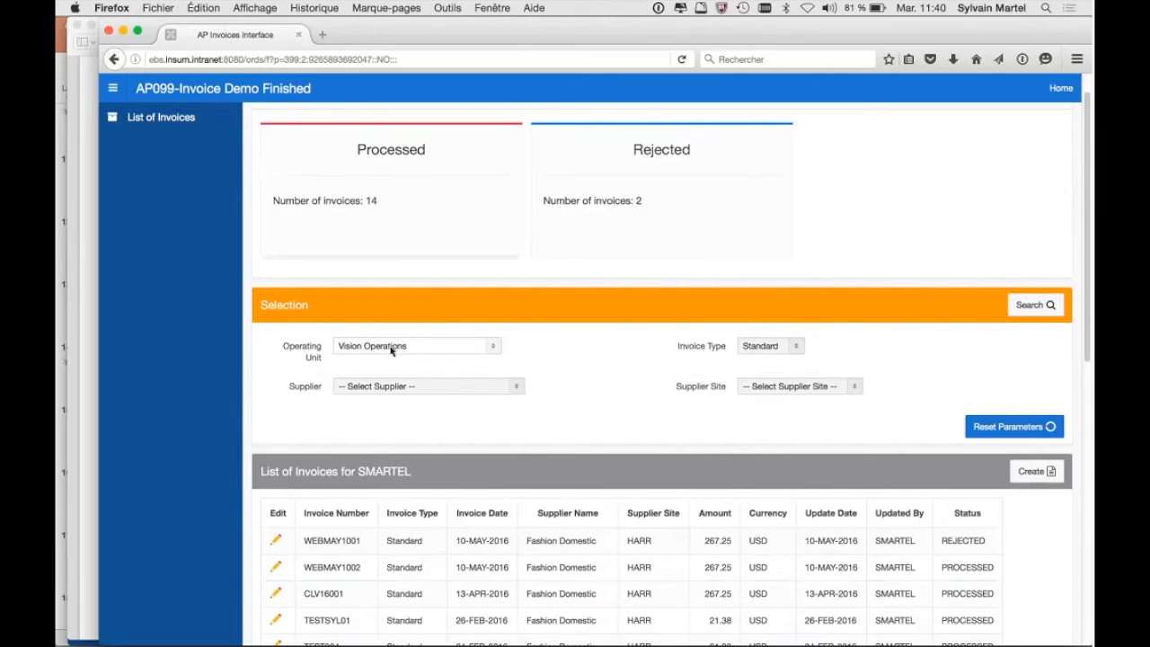
# Search the invoices for supplier Fashion Domestic and review the filtered list
pyautogui.click(375, 387)
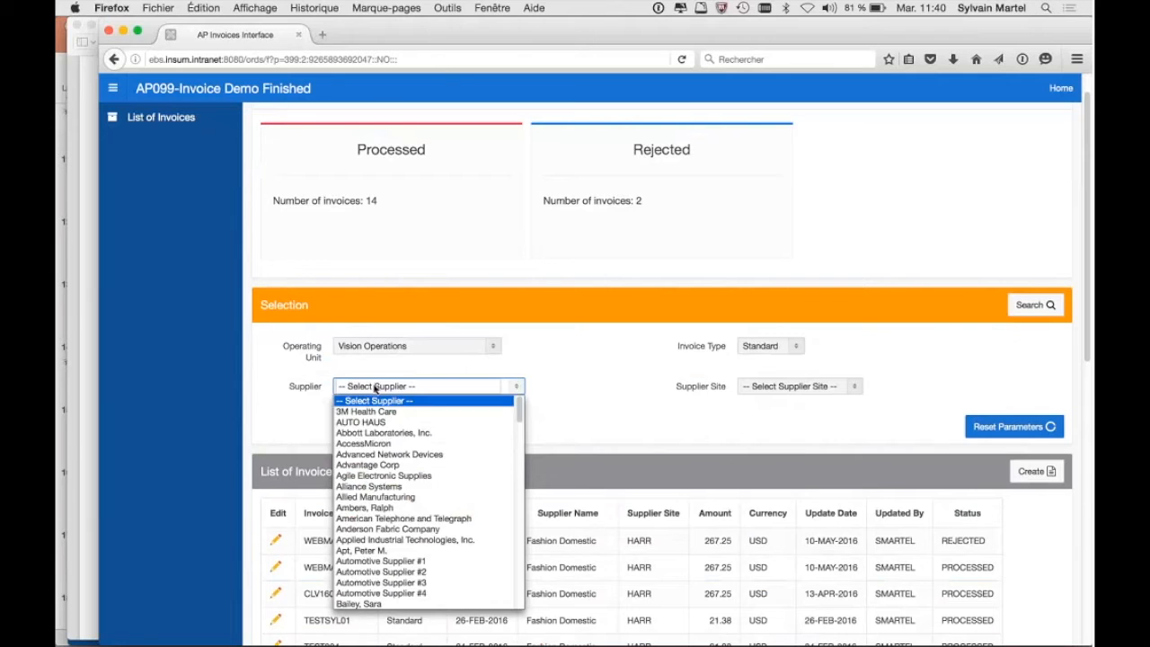
pyautogui.write('f')
pyautogui.press('Return')
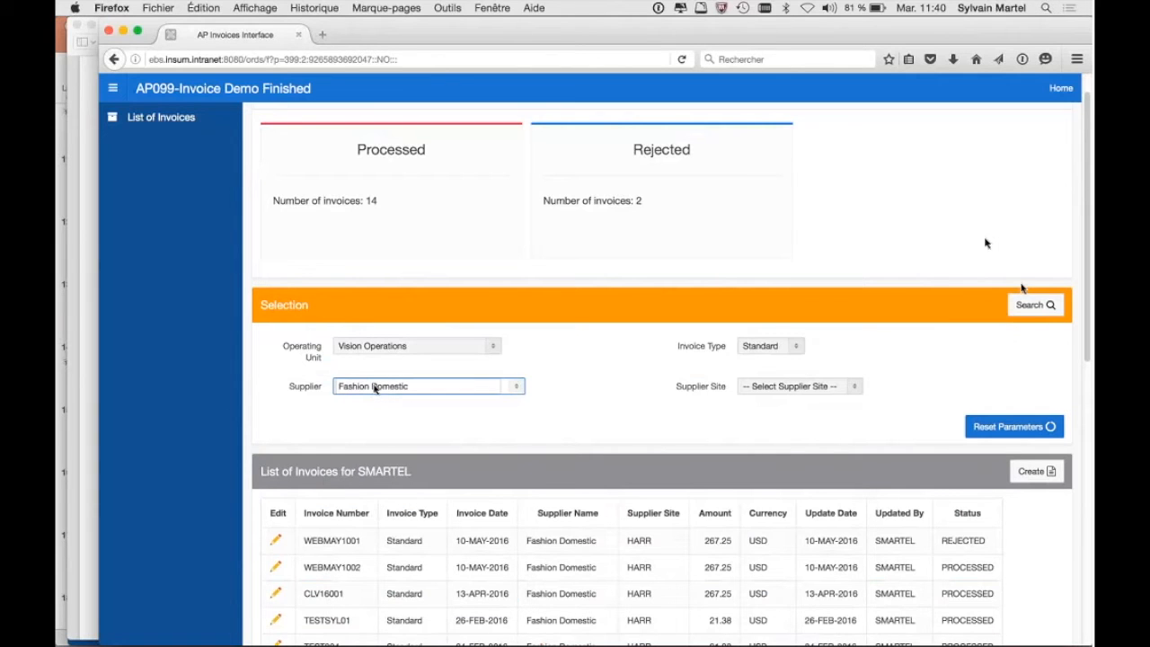
pyautogui.click(1029, 305)
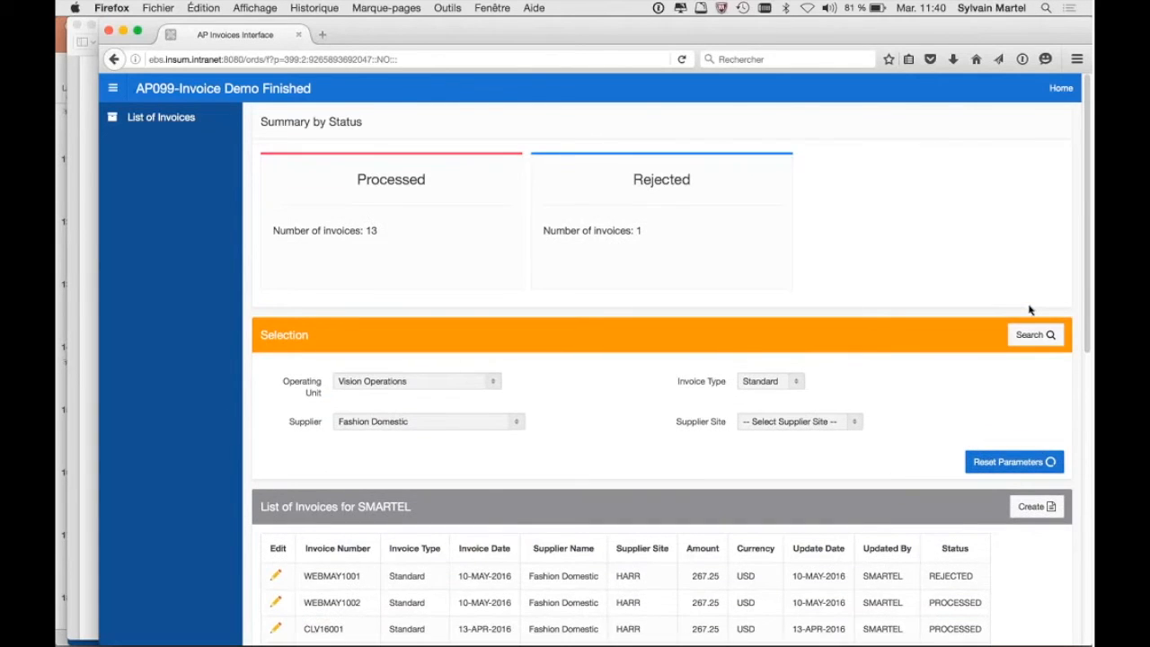
pyautogui.scroll(-5, 736, 412)
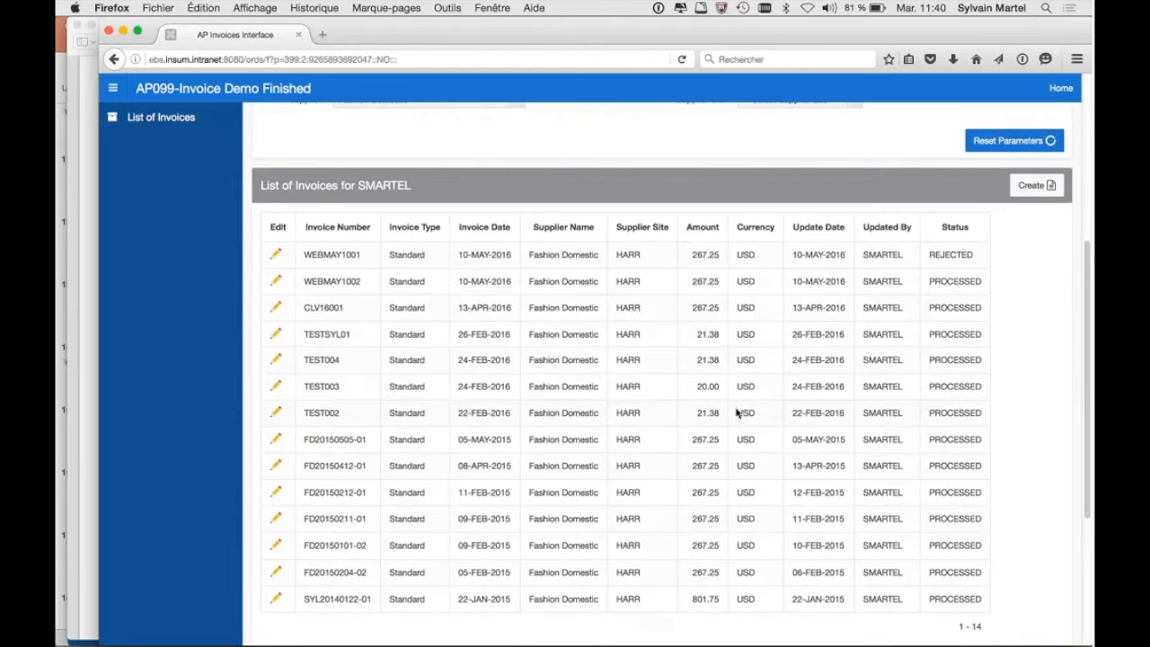
# Clear the supplier filter and search again to list the invoices of all suppliers
pyautogui.scroll(4, 736, 411)
pyautogui.click(439, 378)
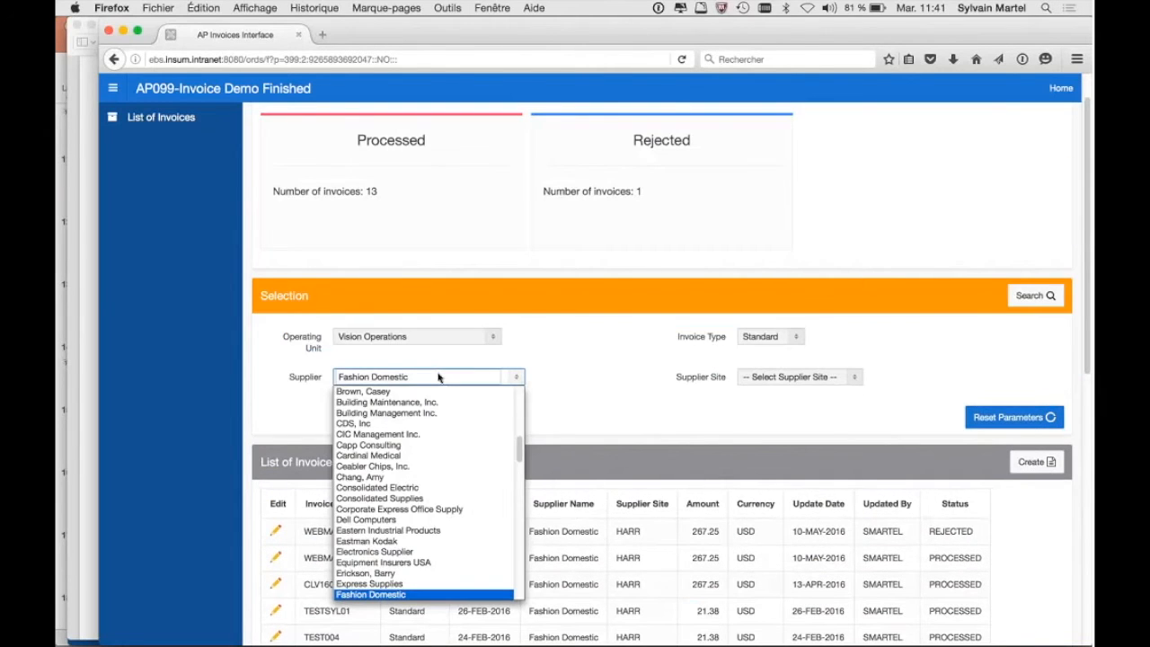
pyautogui.scroll(10, 422, 404)
pyautogui.click(377, 391)
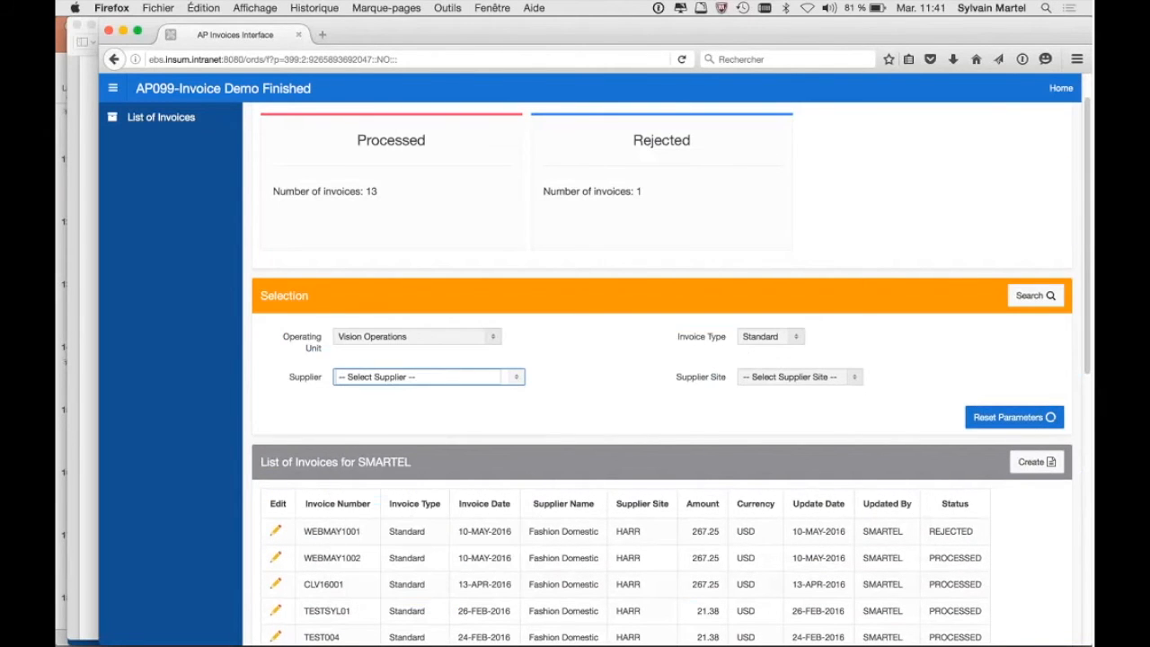
pyautogui.click(1028, 294)
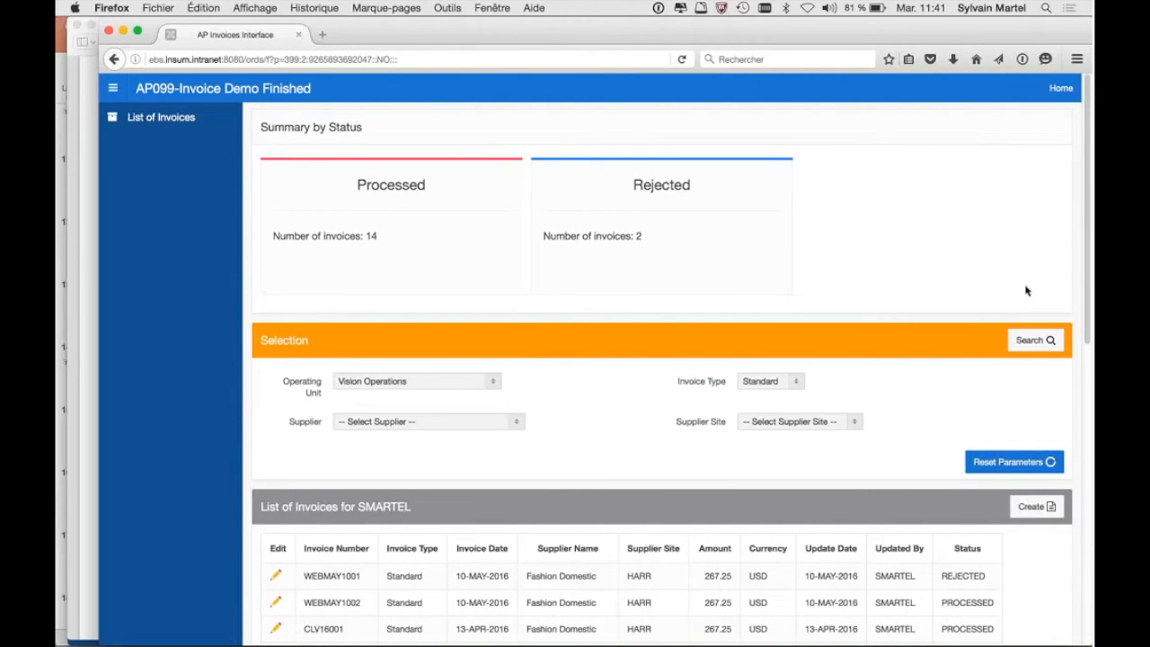
# Search the invoices for operating unit Vision Leasing
pyautogui.scroll(-4, 742, 340)
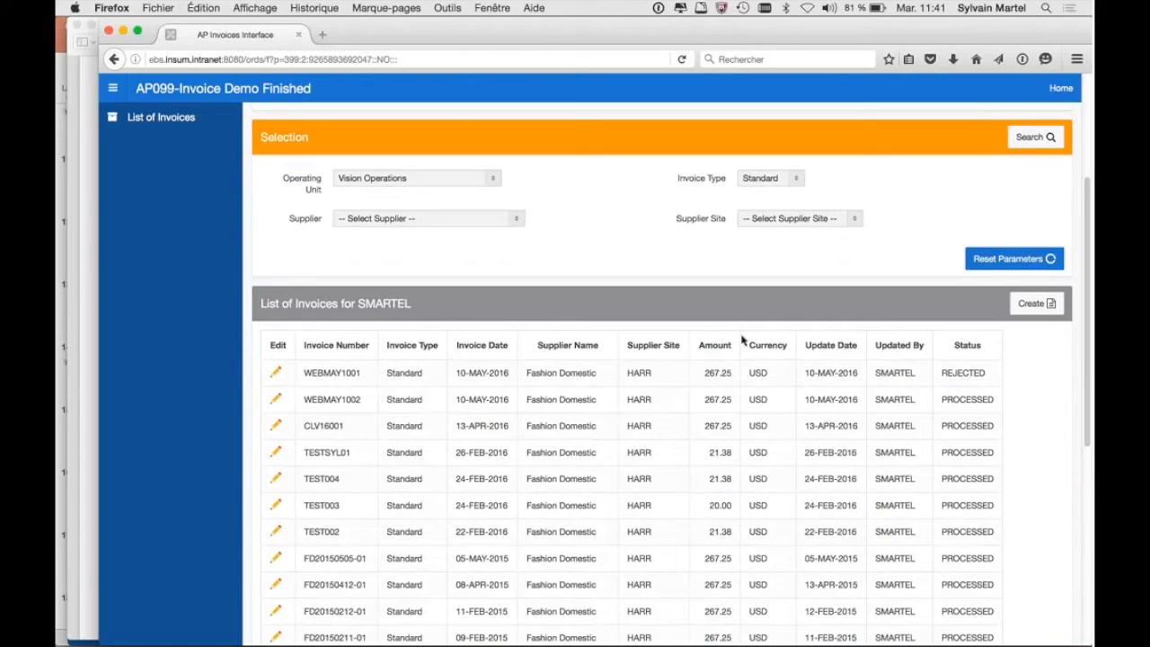
pyautogui.click(472, 178)
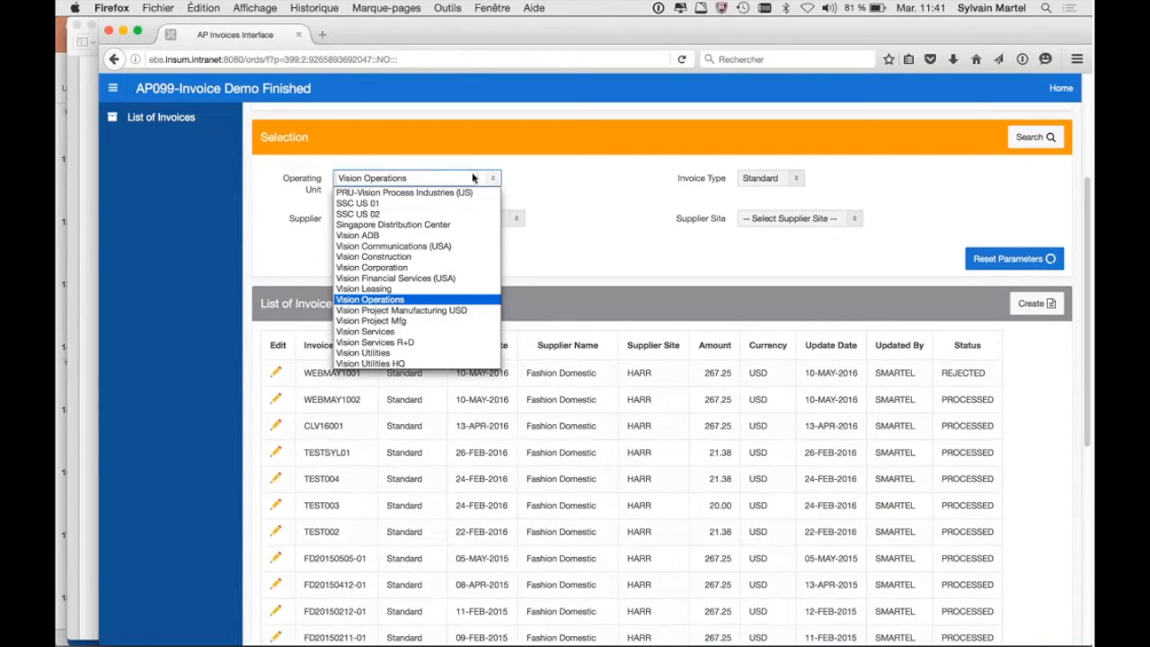
pyautogui.click(395, 288)
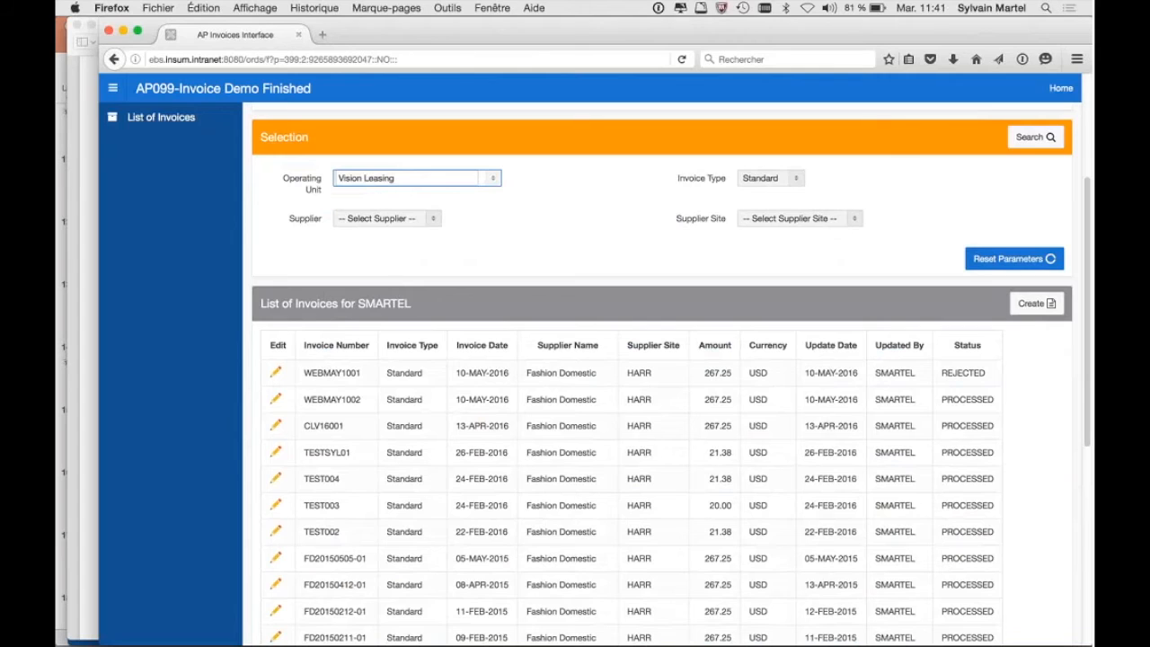
pyautogui.click(1047, 138)
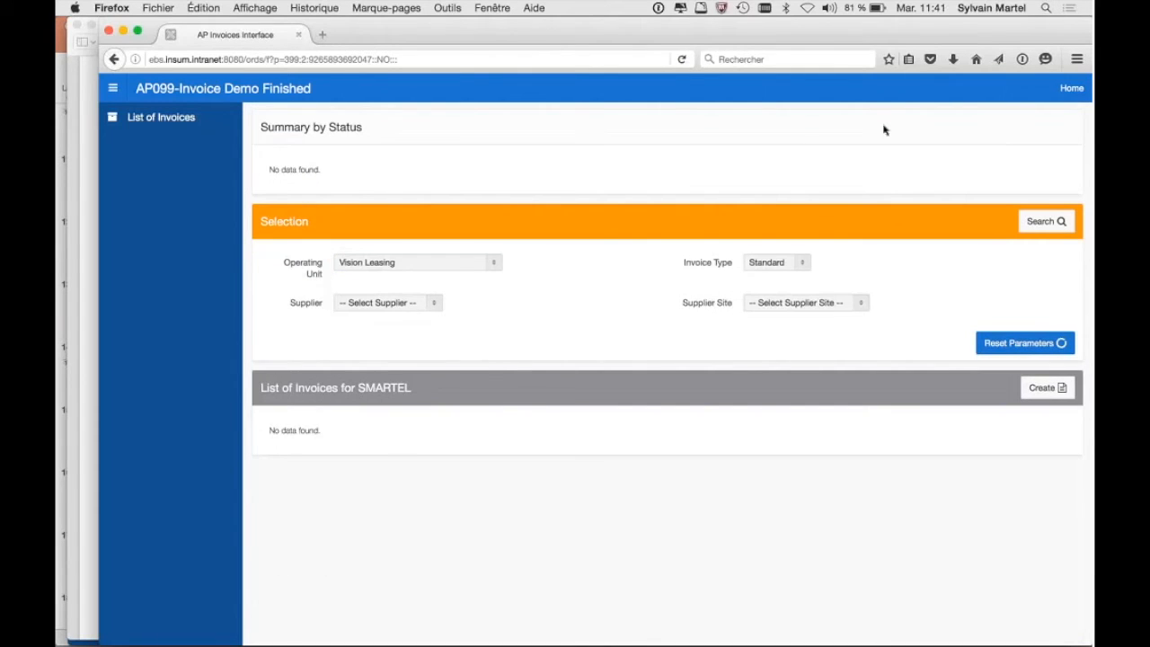
# Set the operating unit back to Vision Operations, search again, and review the invoice list and status summary
pyautogui.click(377, 263)
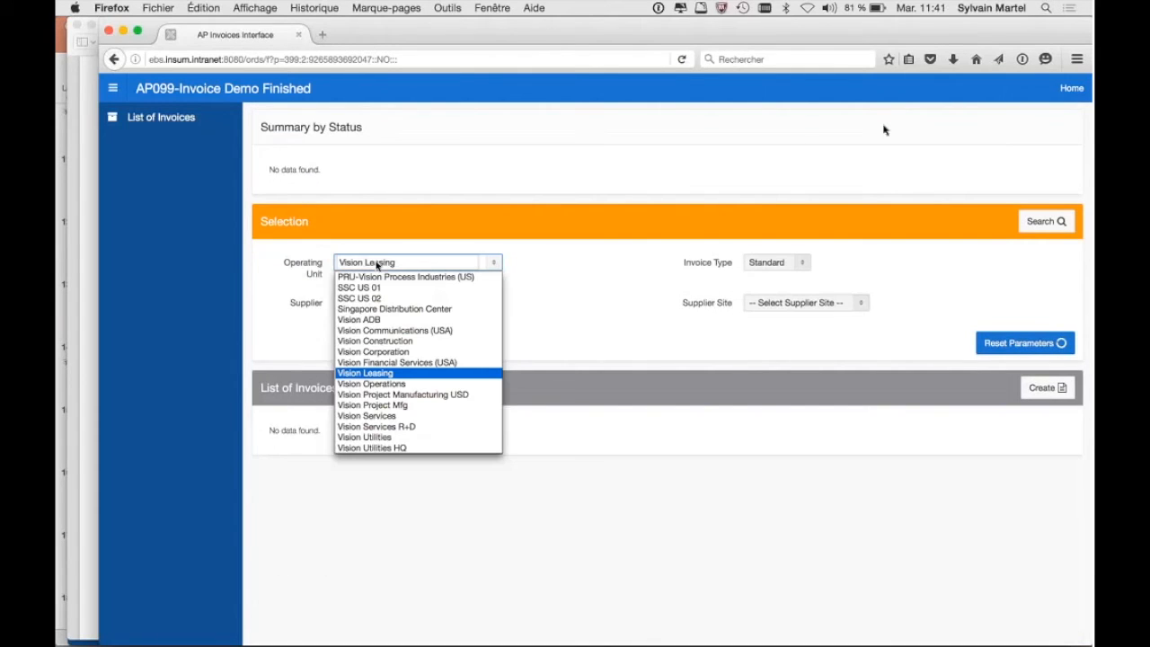
pyautogui.click(383, 388)
pyautogui.click(1045, 224)
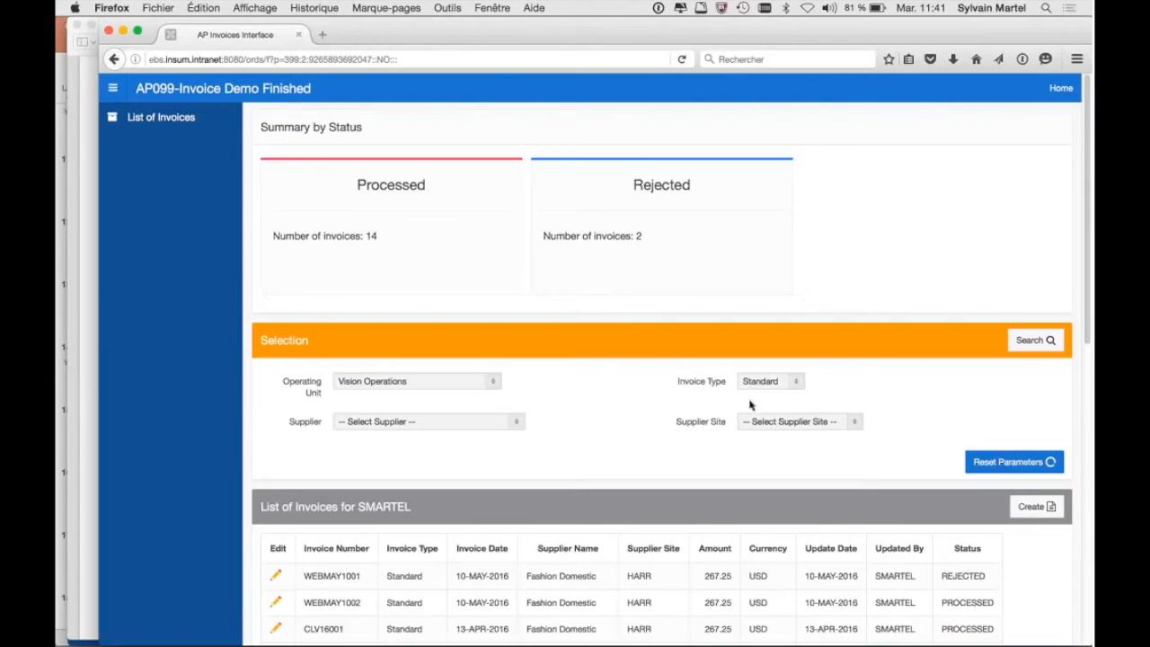
pyautogui.scroll(-5, 749, 403)
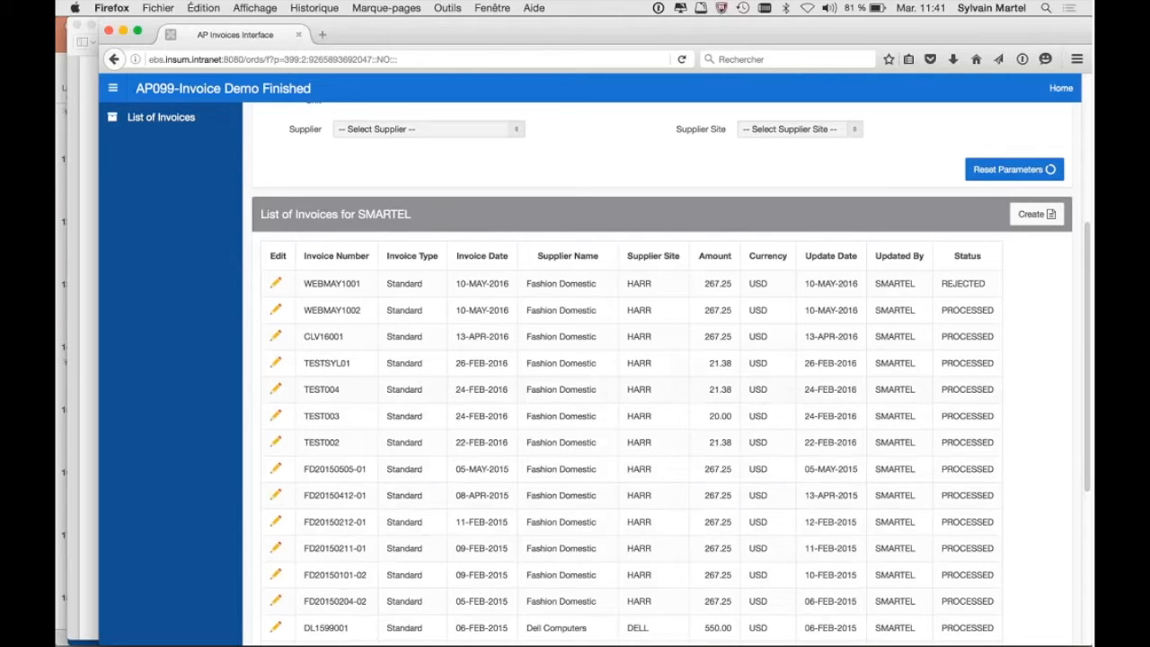
pyautogui.scroll(4, 291, 289)
pyautogui.scroll(1, 291, 288)
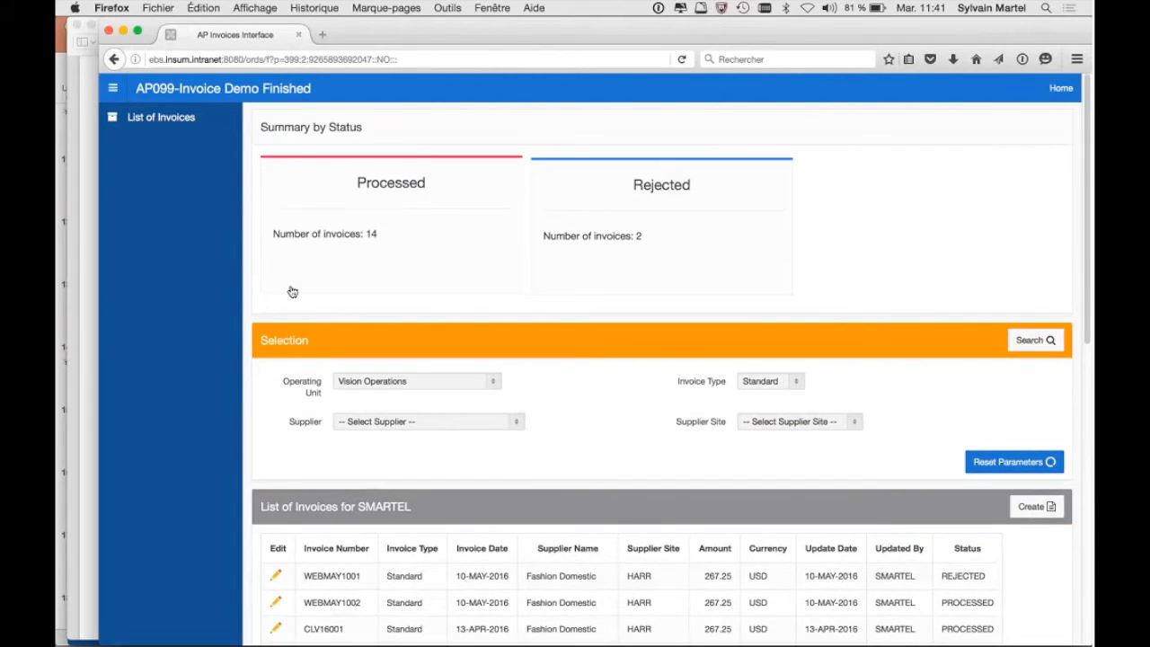
# Start a new invoice, keep operating unit Vision Operations, and select supplier Fashion Domestic
pyautogui.scroll(-3, 291, 289)
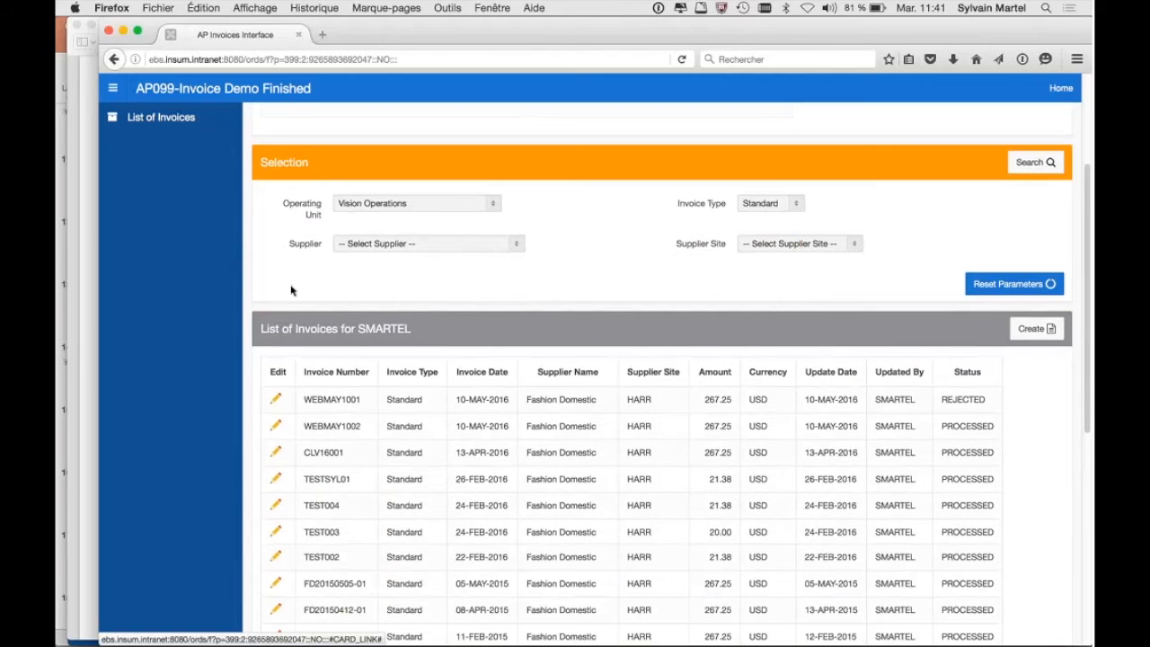
pyautogui.click(1031, 330)
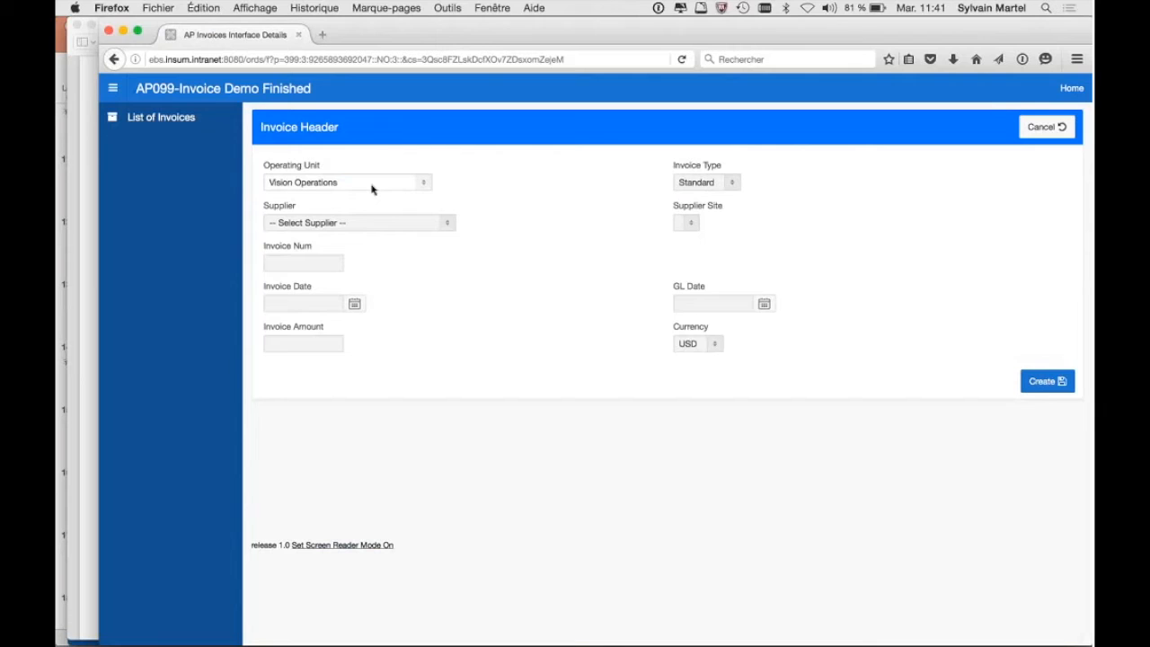
pyautogui.click(372, 182)
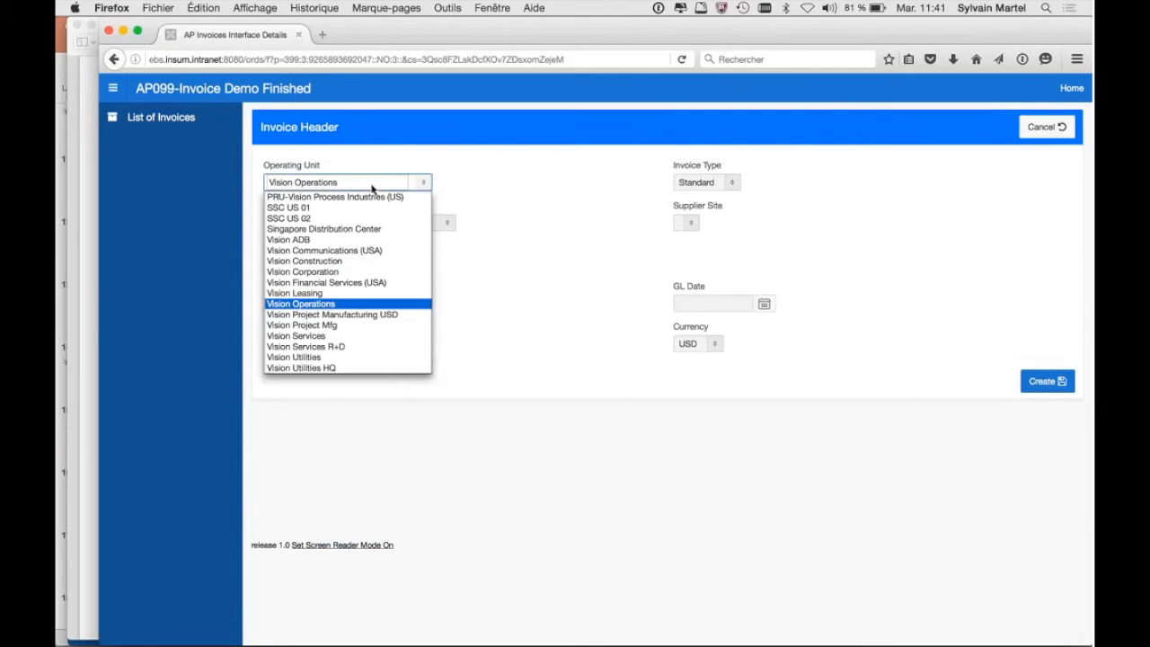
pyautogui.click(372, 185)
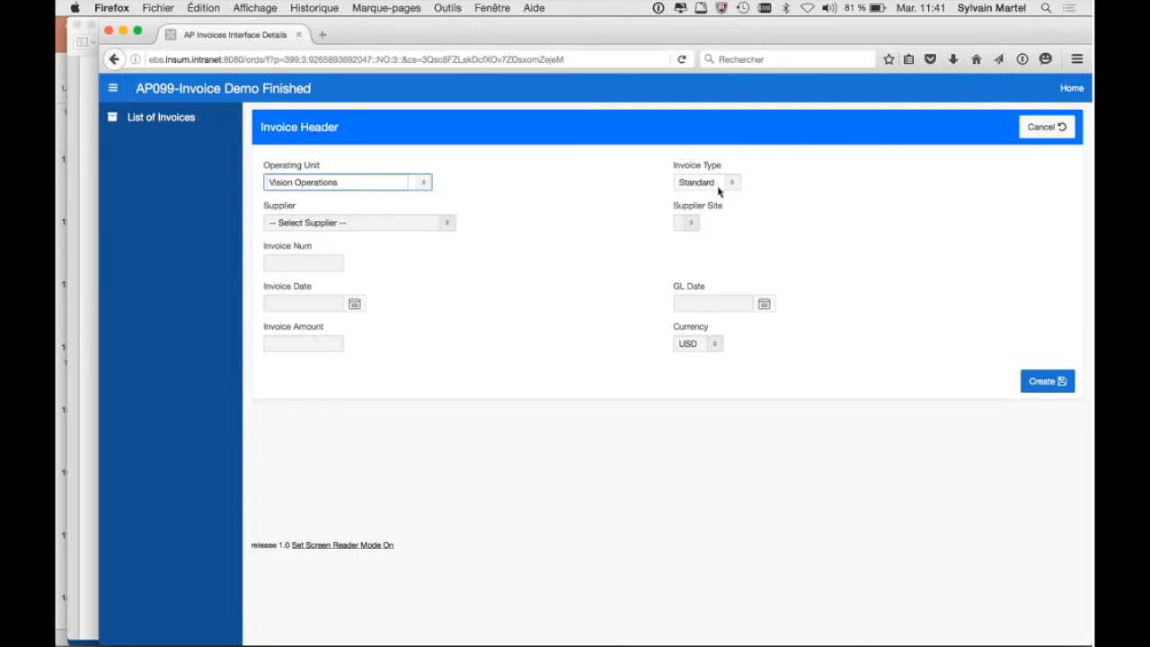
pyautogui.click(340, 224)
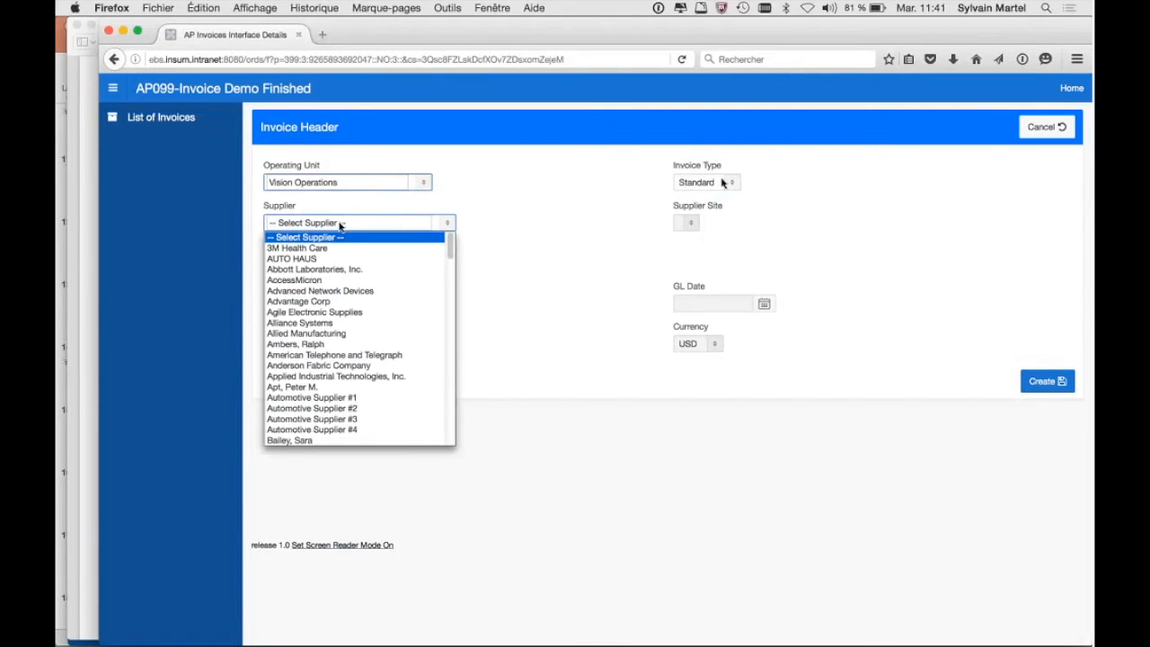
pyautogui.press('f')
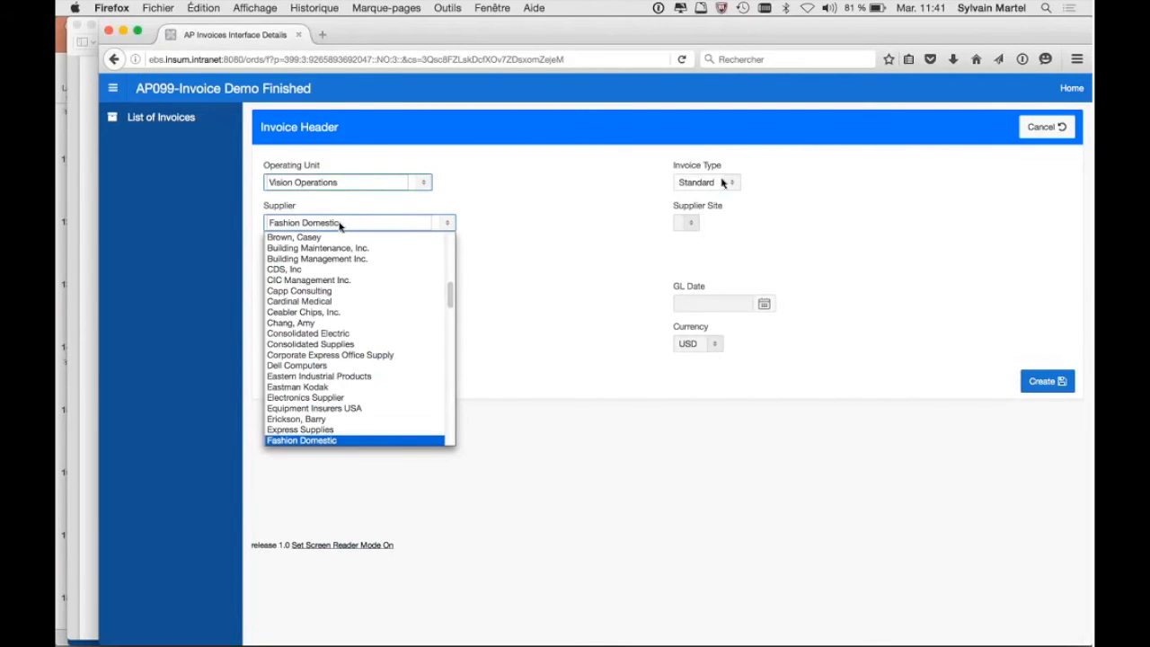
pyautogui.press('Return')
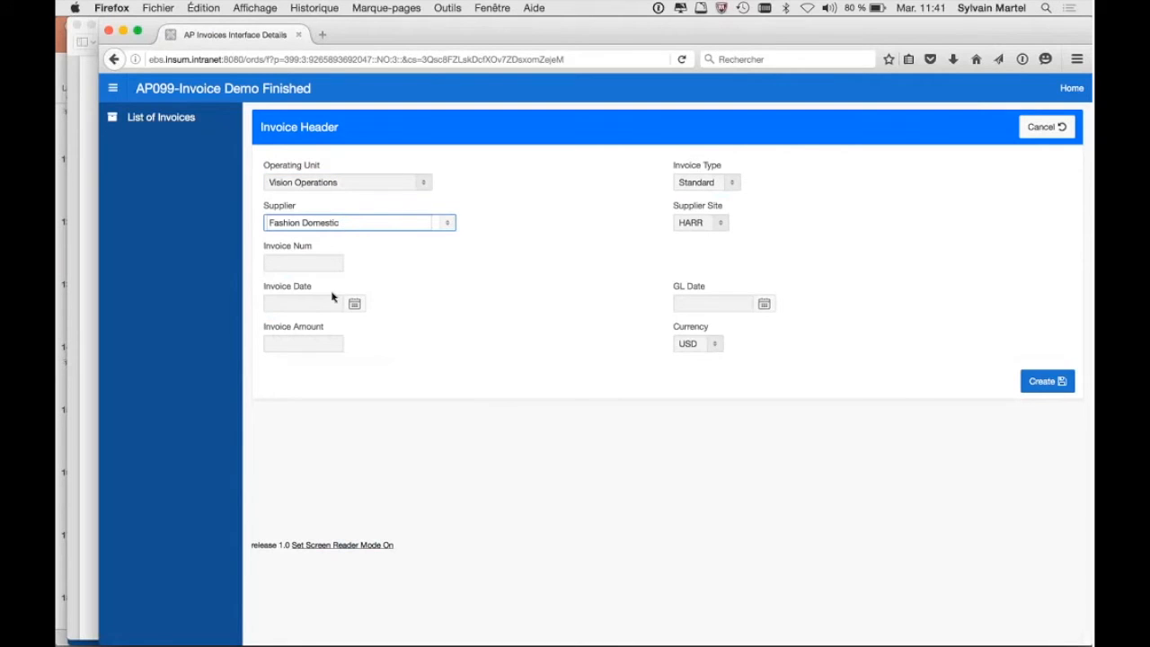
# Enter invoice number WEBMAY1003 and set both the invoice date and the GL date to 10-May-2016
pyautogui.click(310, 265)
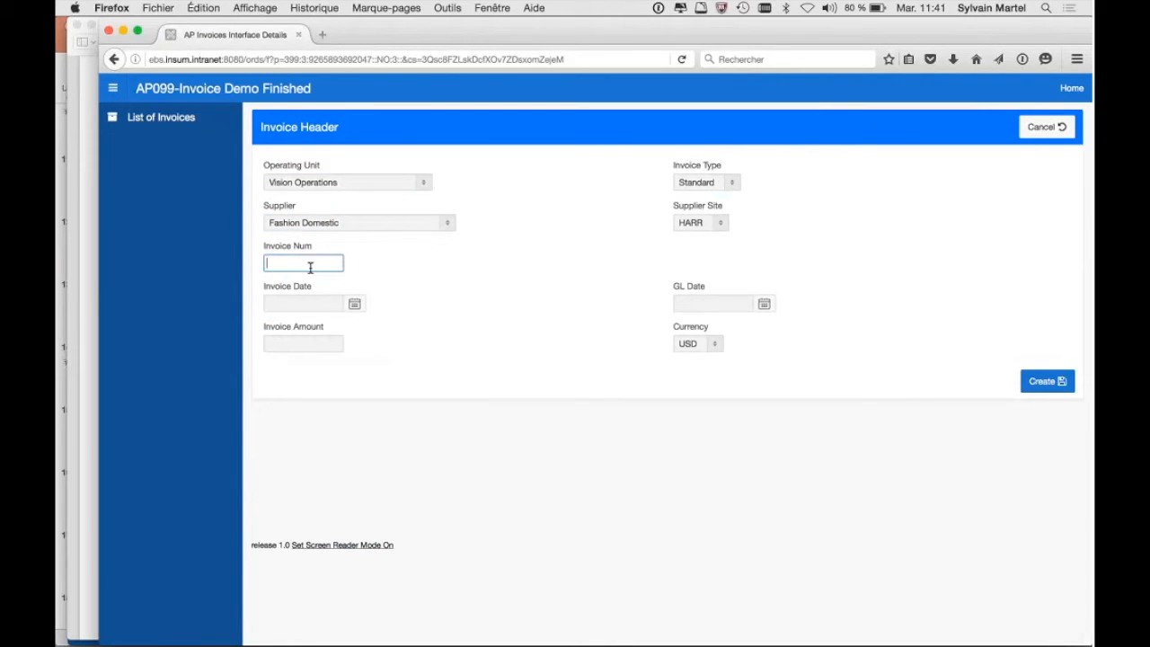
pyautogui.write('WEBMAY')
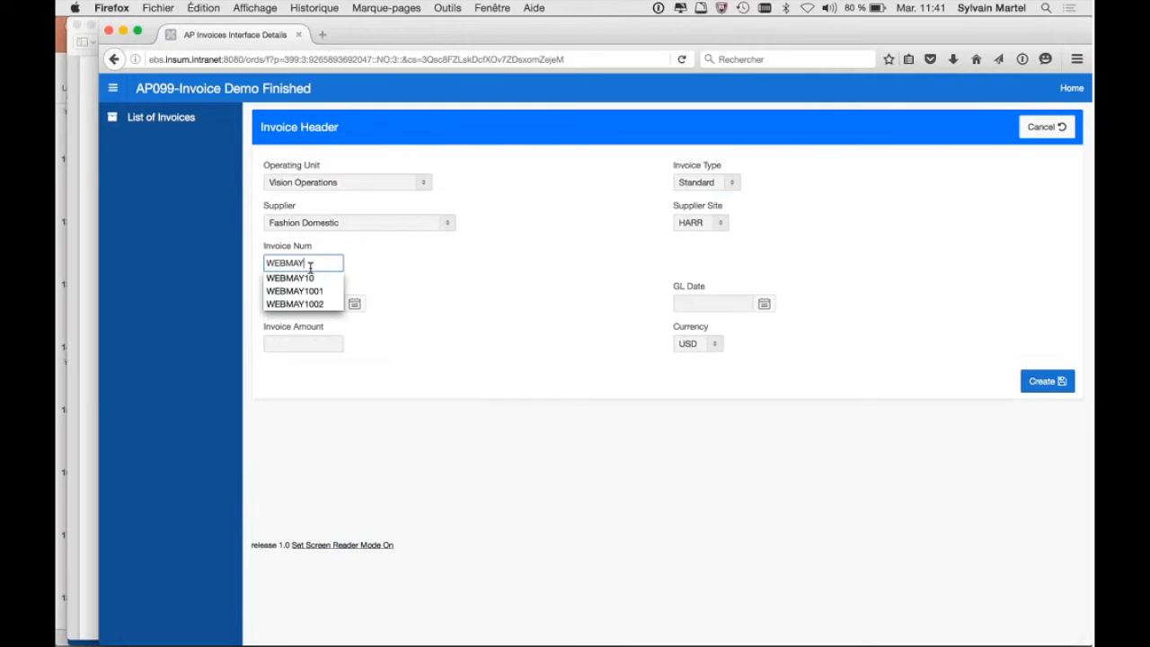
pyautogui.write('1003')
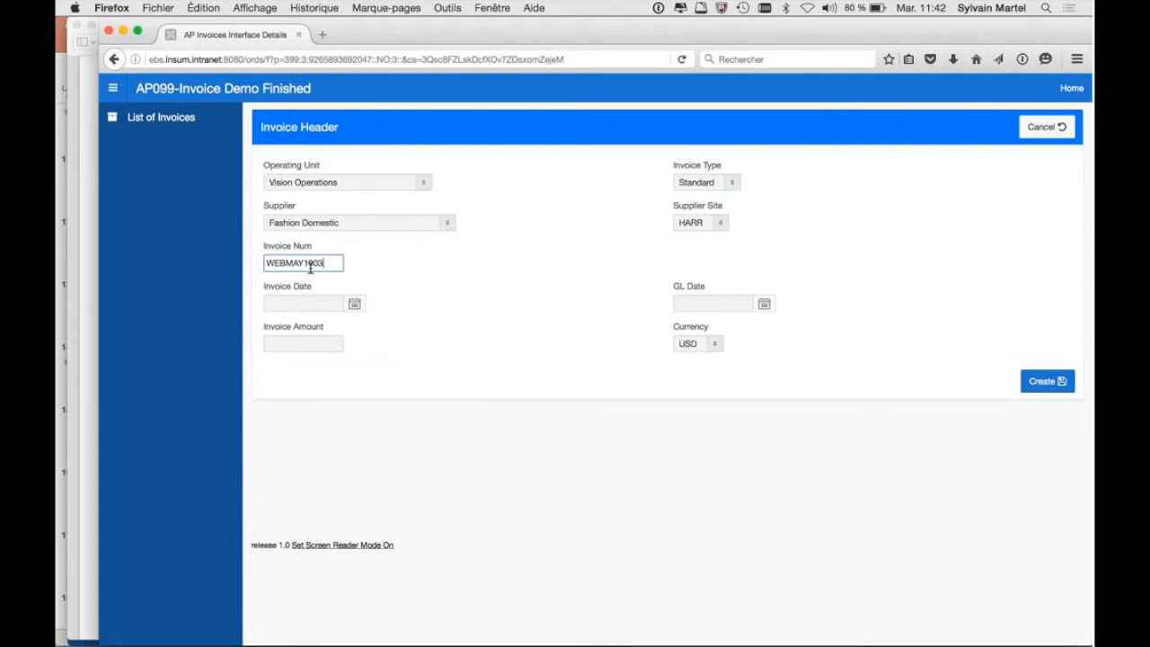
pyautogui.press('Tab')
pyautogui.click(355, 303)
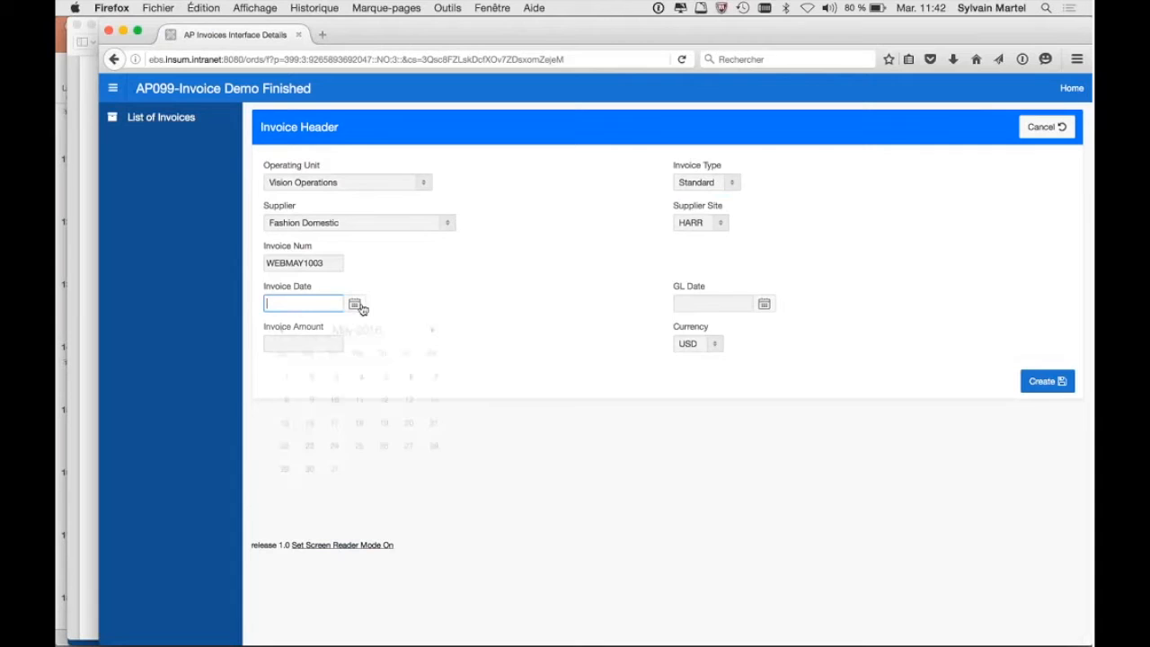
pyautogui.click(334, 400)
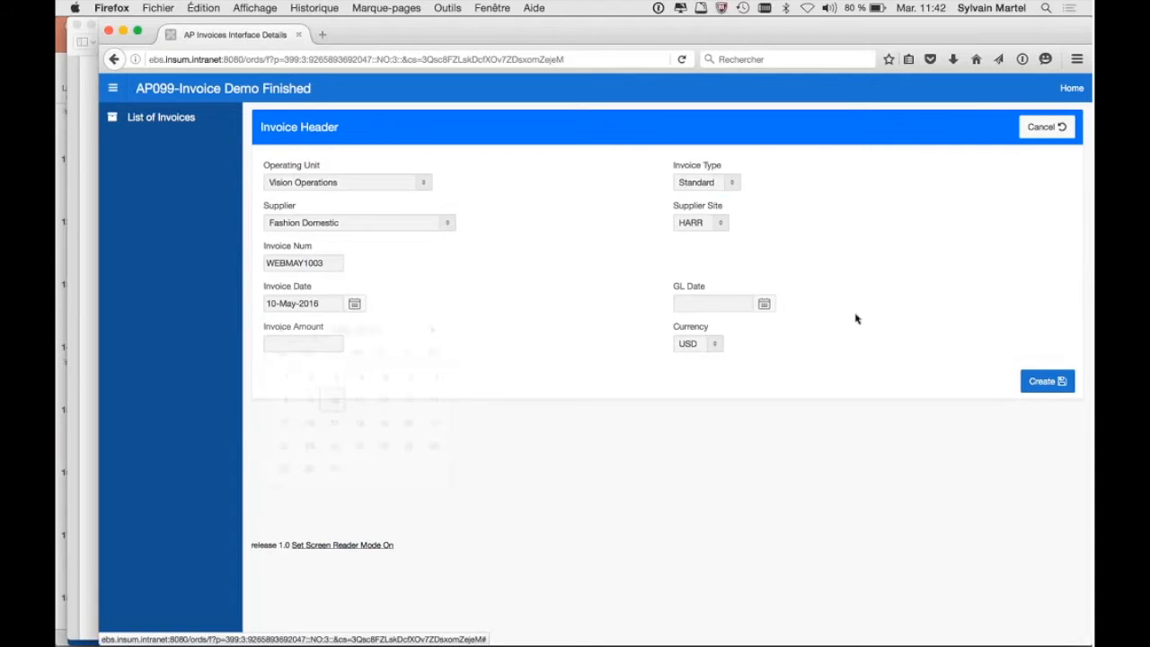
pyautogui.click(763, 306)
pyautogui.click(743, 399)
# Set the invoice amount to 267.25 and create the invoice
pyautogui.click(306, 342)
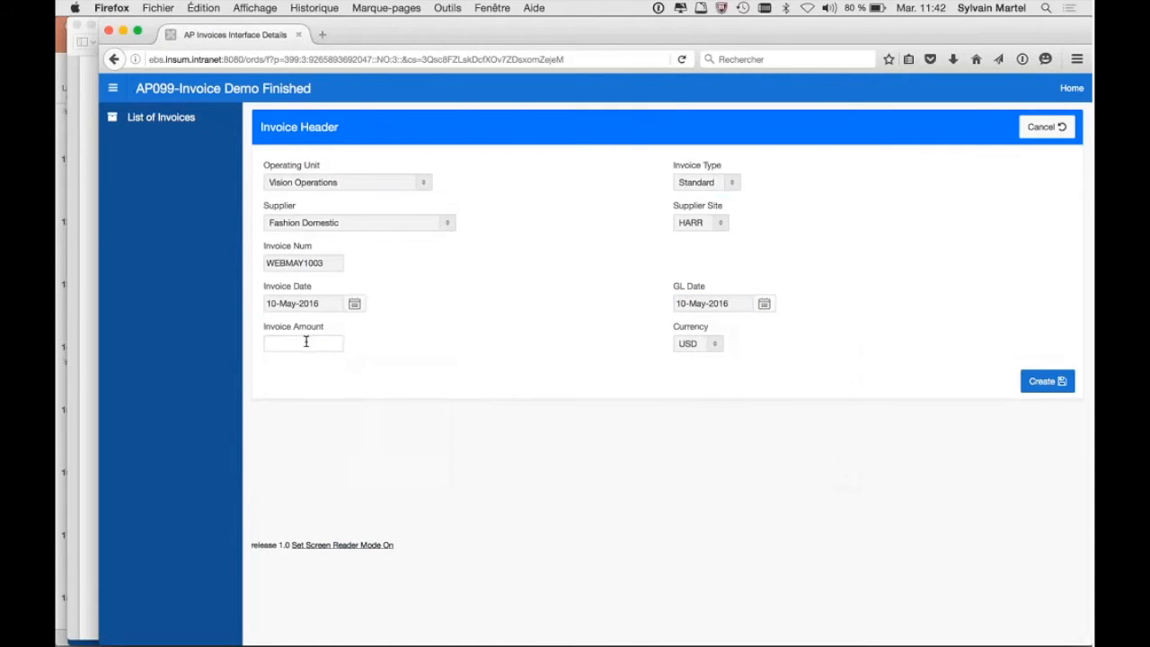
pyautogui.write('2')
pyautogui.click(284, 359)
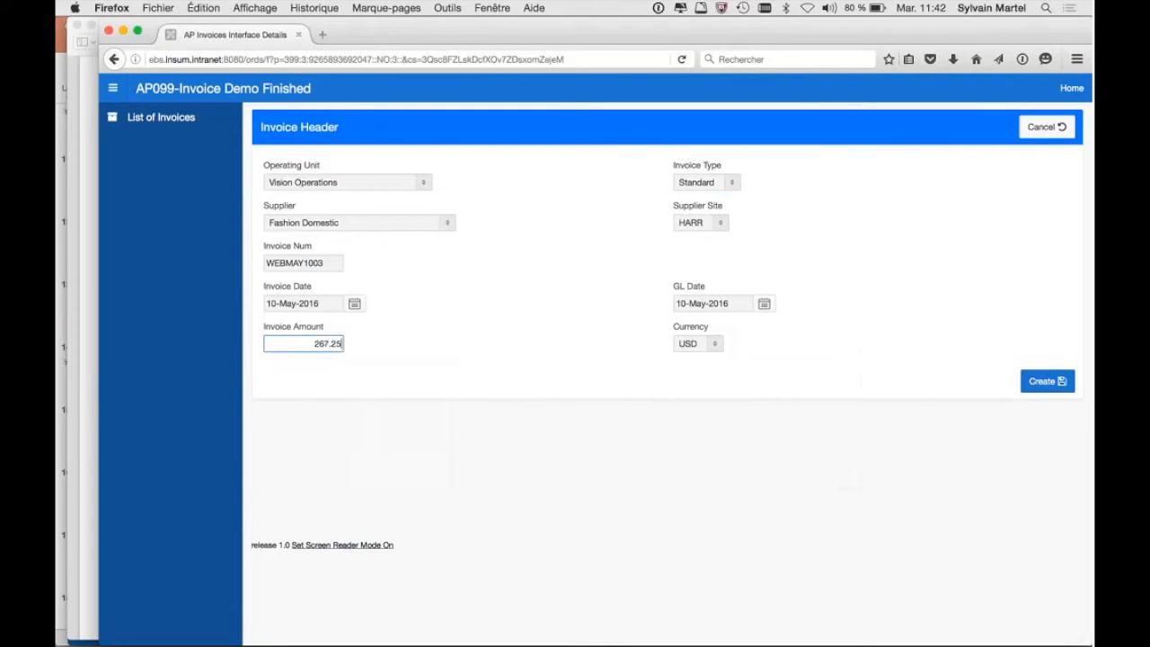
pyautogui.click(1051, 385)
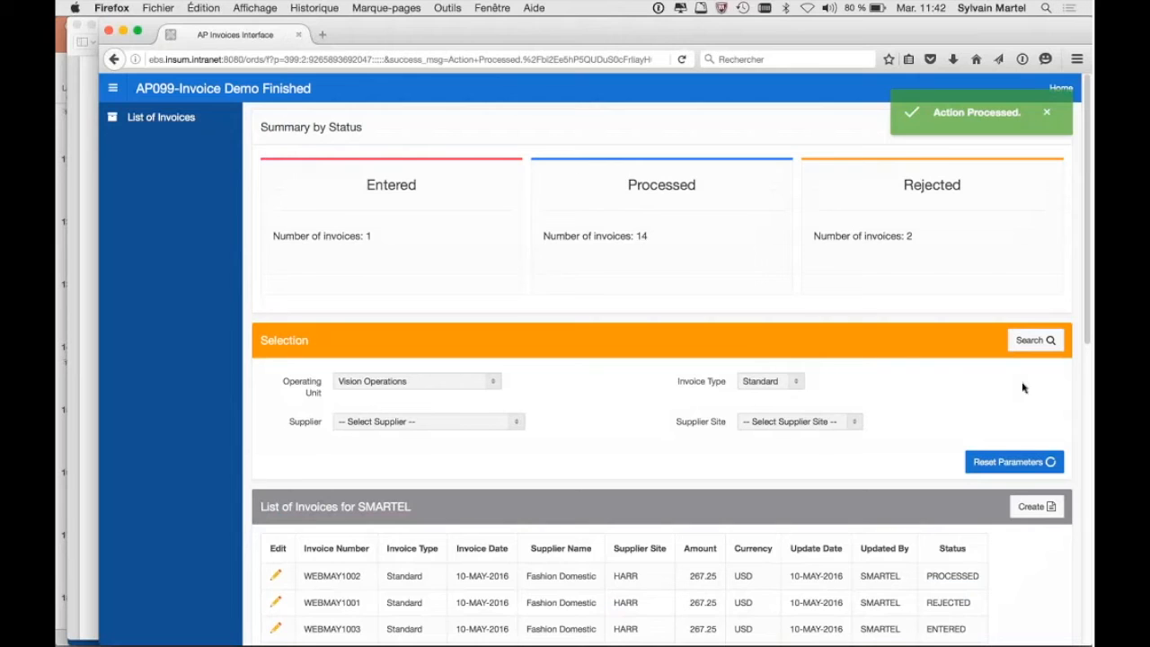
# Check the status of the new invoice WEBMAY1003 in the list of invoices
pyautogui.scroll(-5, 627, 497)
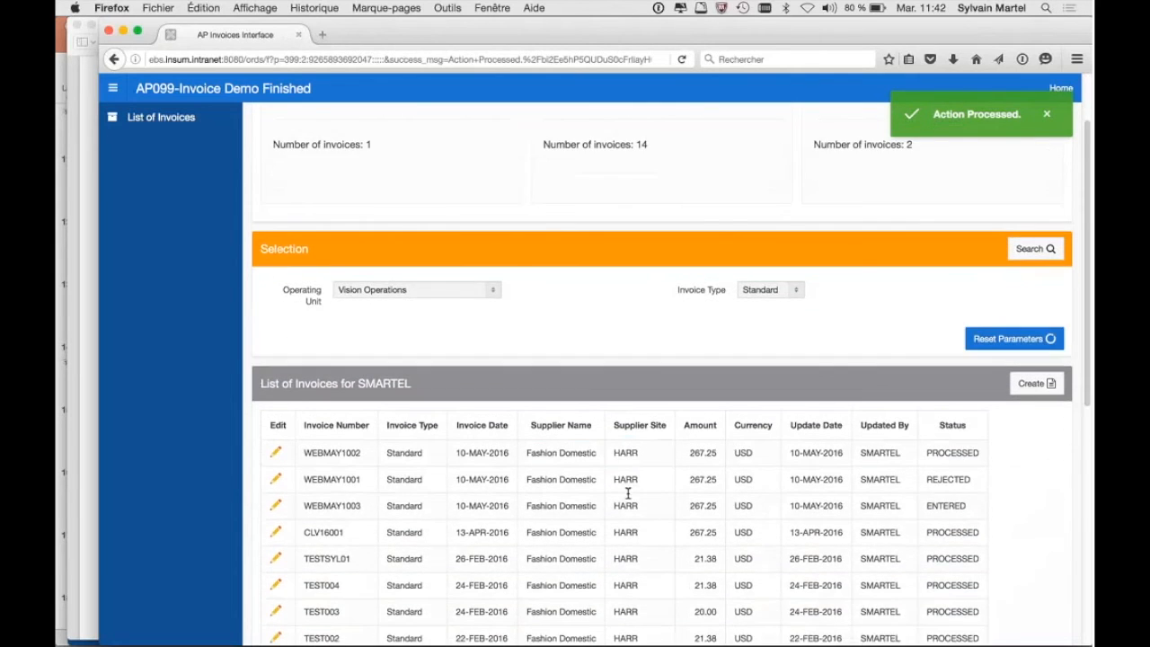
pyautogui.scroll(-1, 627, 493)
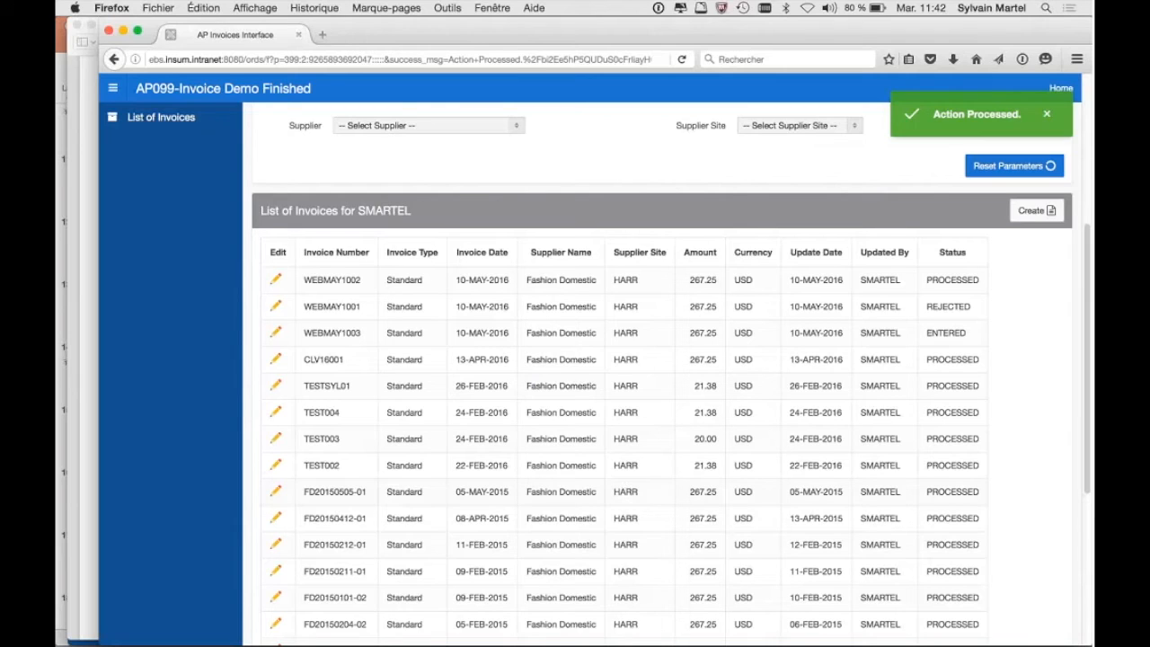
pyautogui.doubleClick(961, 332)
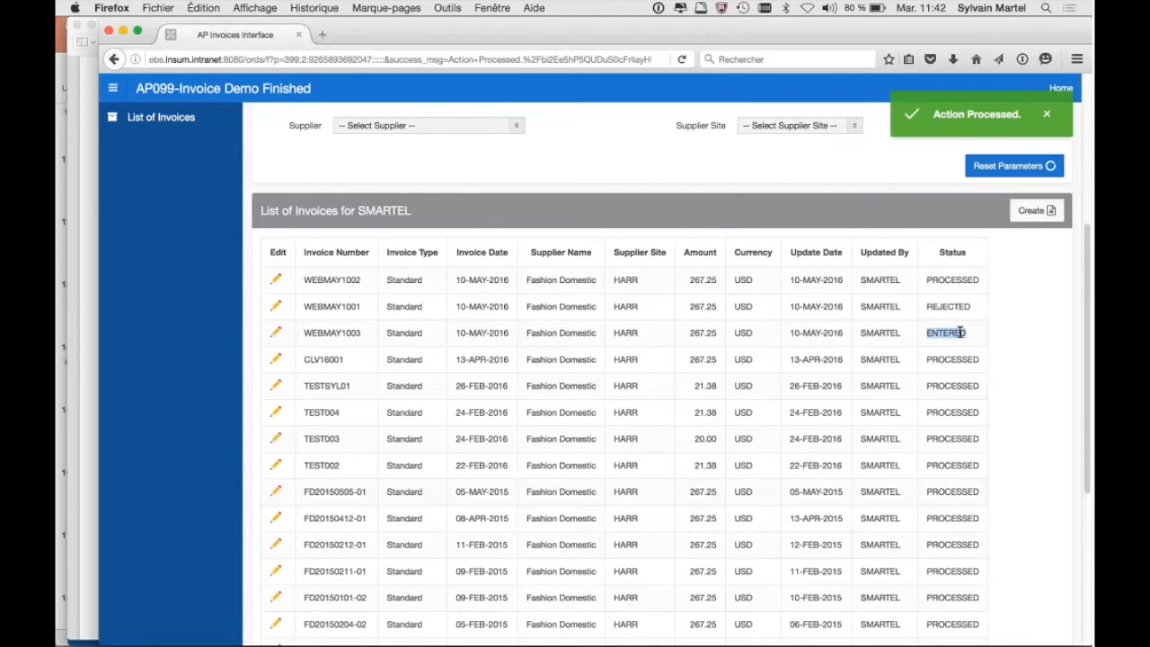
# Open invoice WEBMAY1003 for editing and add line 1 of type Item with the description Widgets
pyautogui.click(276, 332)
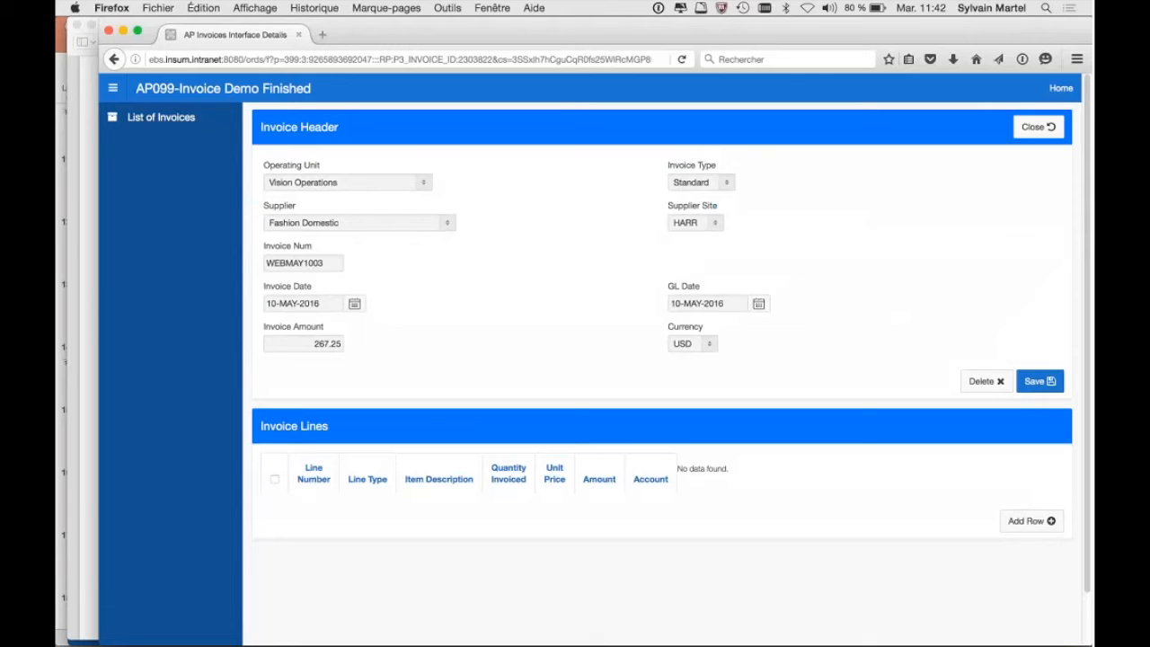
pyautogui.click(1027, 521)
pyautogui.click(329, 508)
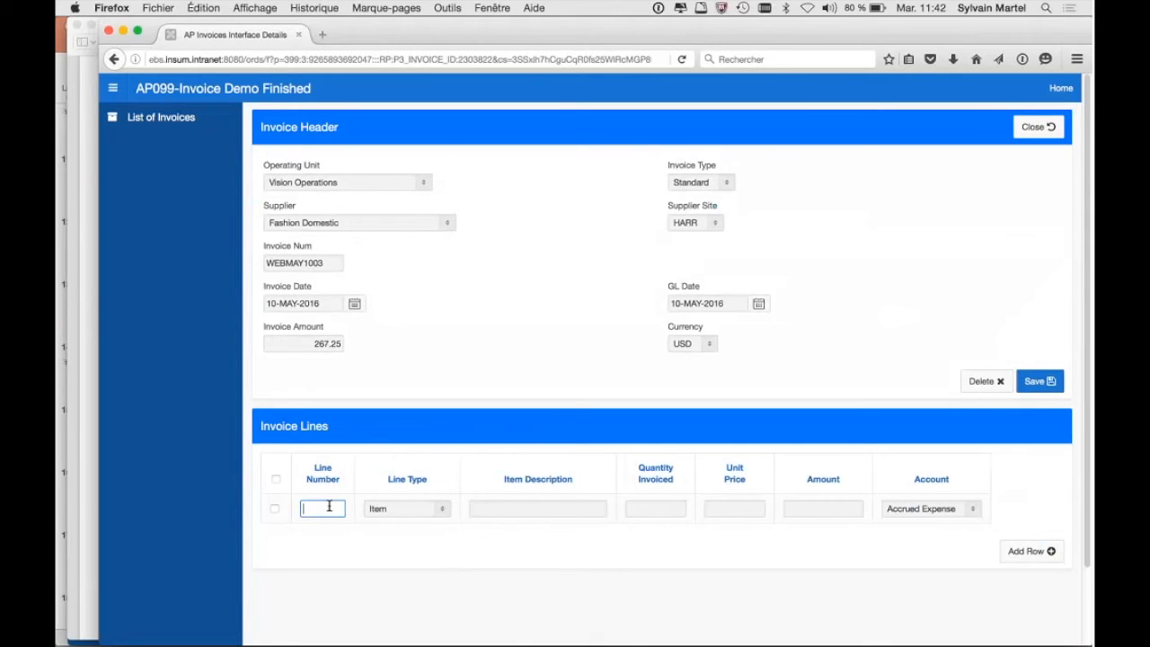
pyautogui.write('1')
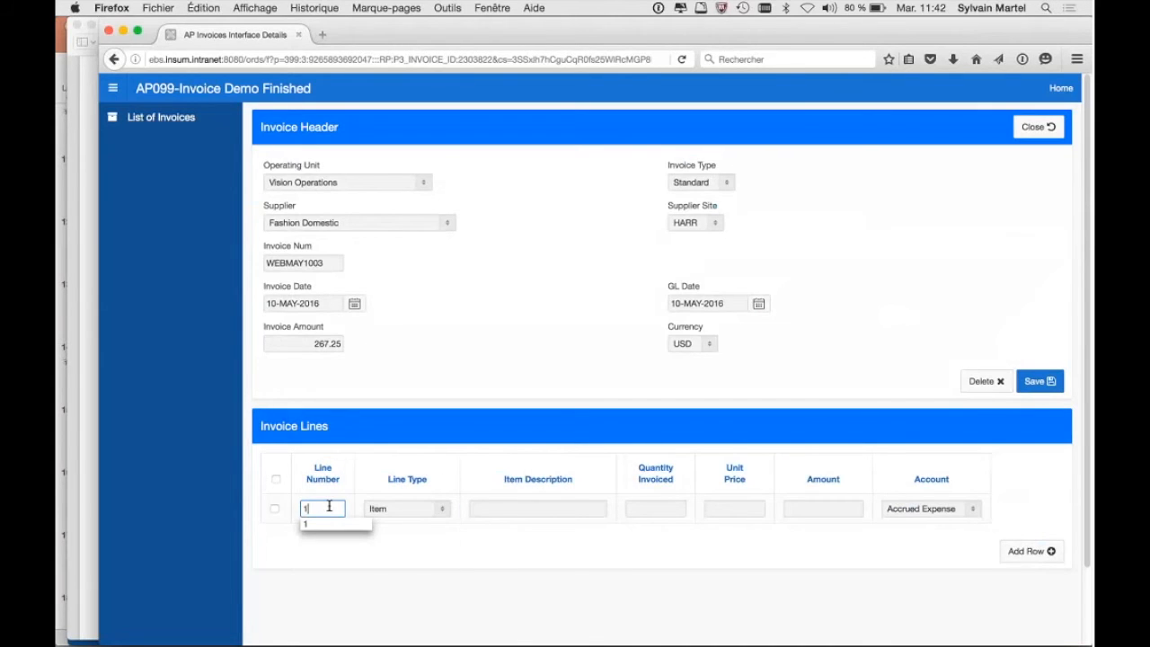
pyautogui.click(398, 510)
pyautogui.click(566, 512)
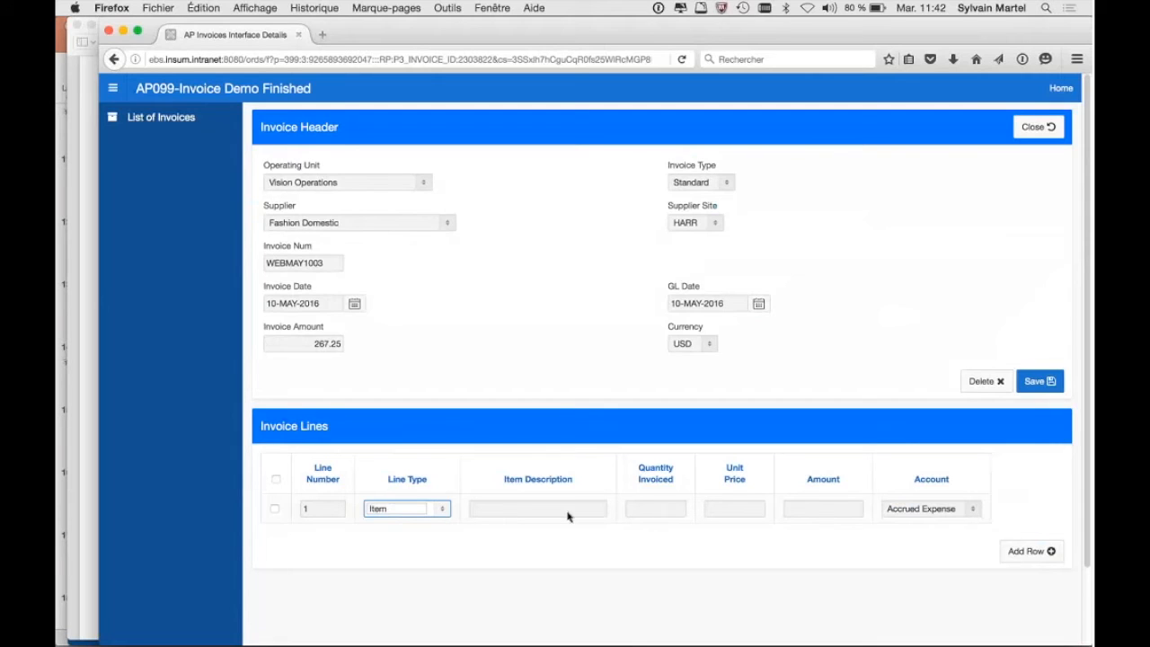
pyautogui.click(566, 512)
pyautogui.write('Wid')
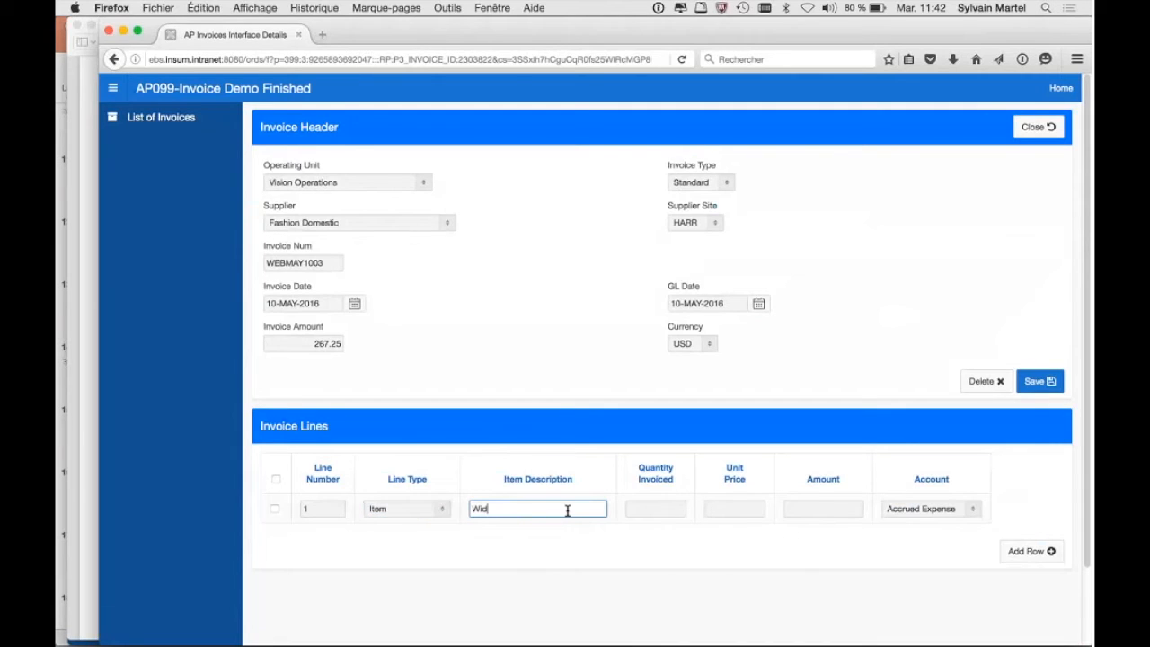
pyautogui.write('gets')
# Set the Widgets line to quantity 1, unit price 250 and amount 250, and assign it to the Miscellaneous account
pyautogui.press('Tab')
pyautogui.write('1')
pyautogui.press('Tab')
pyautogui.write('25')
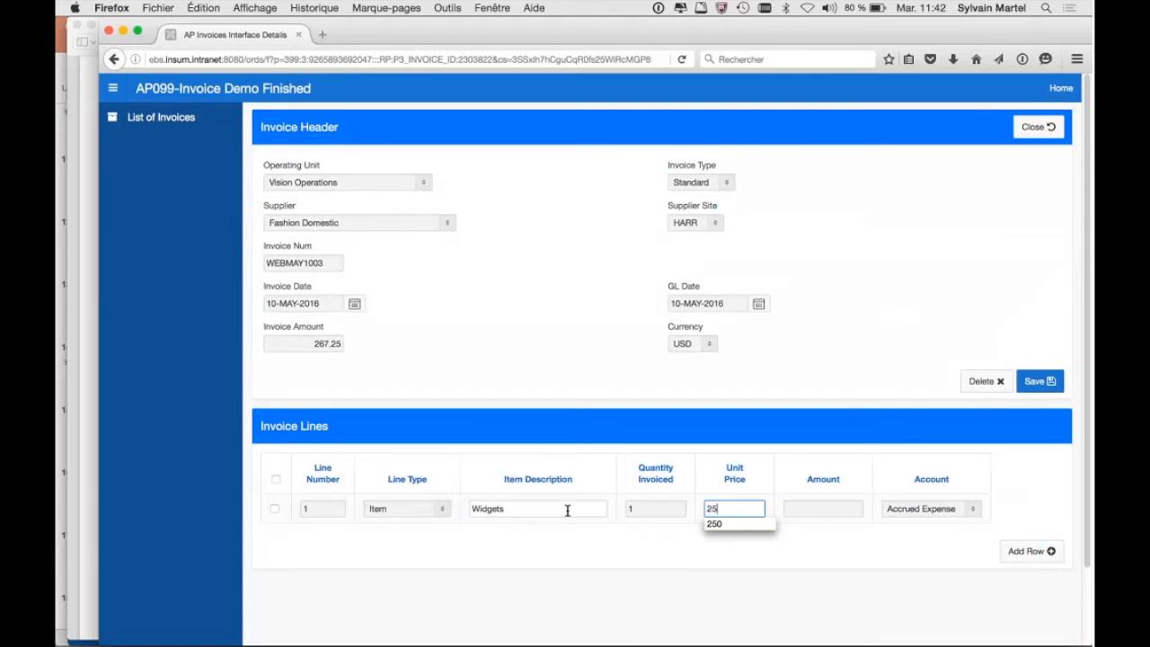
pyautogui.write('0')
pyautogui.press('Tab')
pyautogui.write('250')
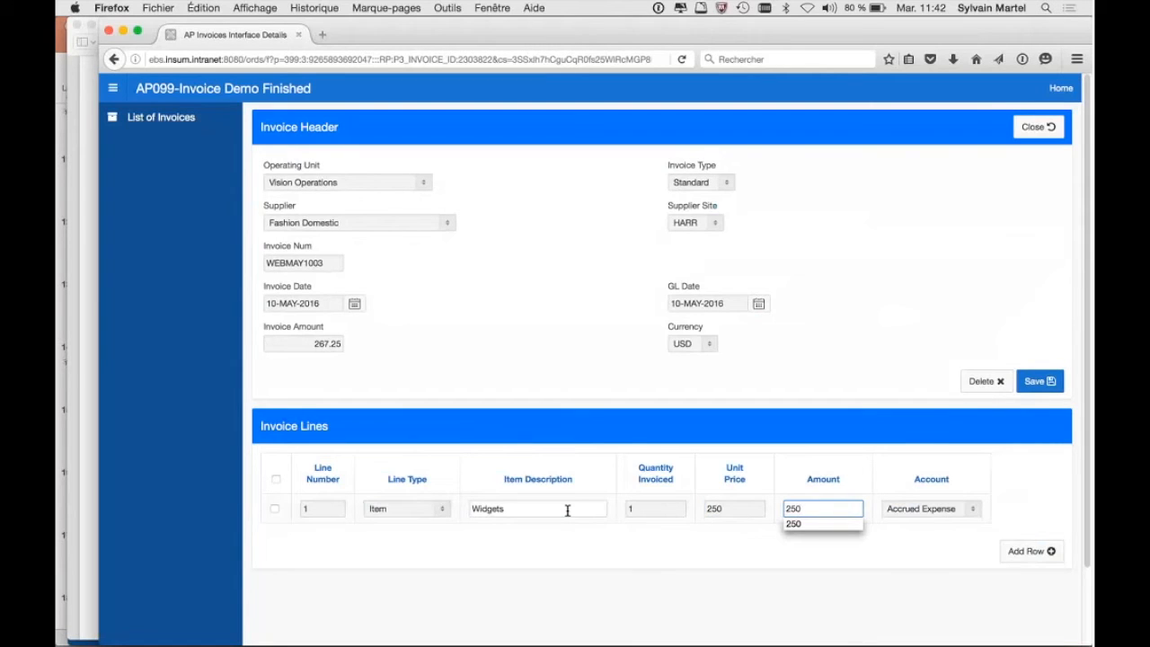
pyautogui.press('Tab')
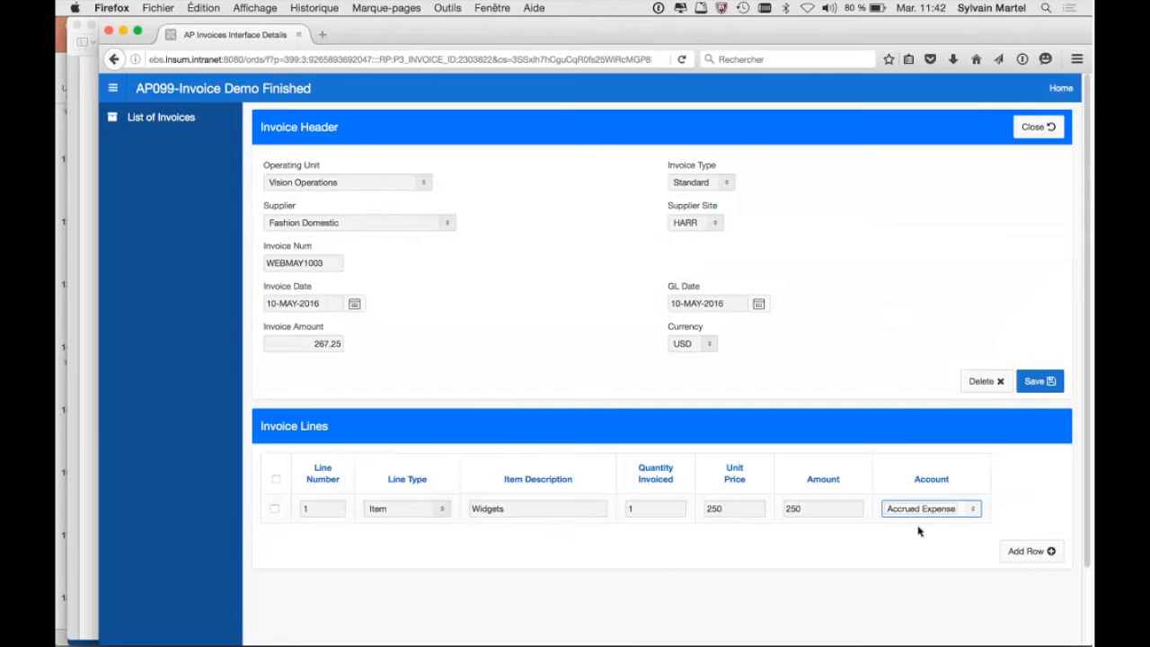
pyautogui.click(930, 512)
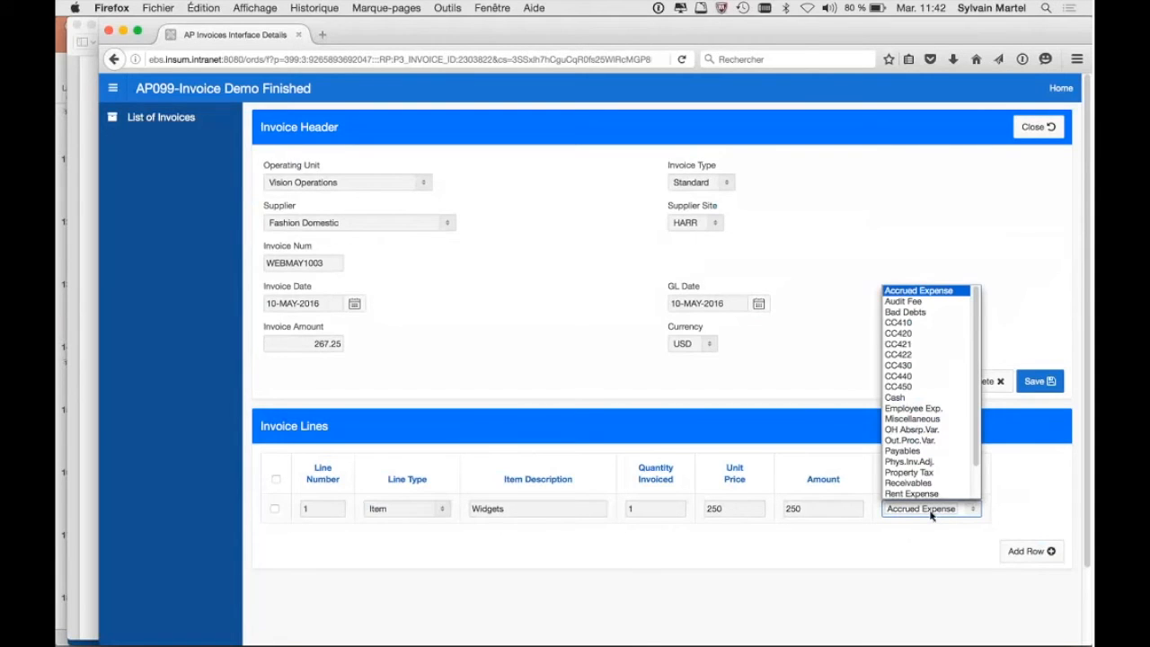
pyautogui.click(916, 420)
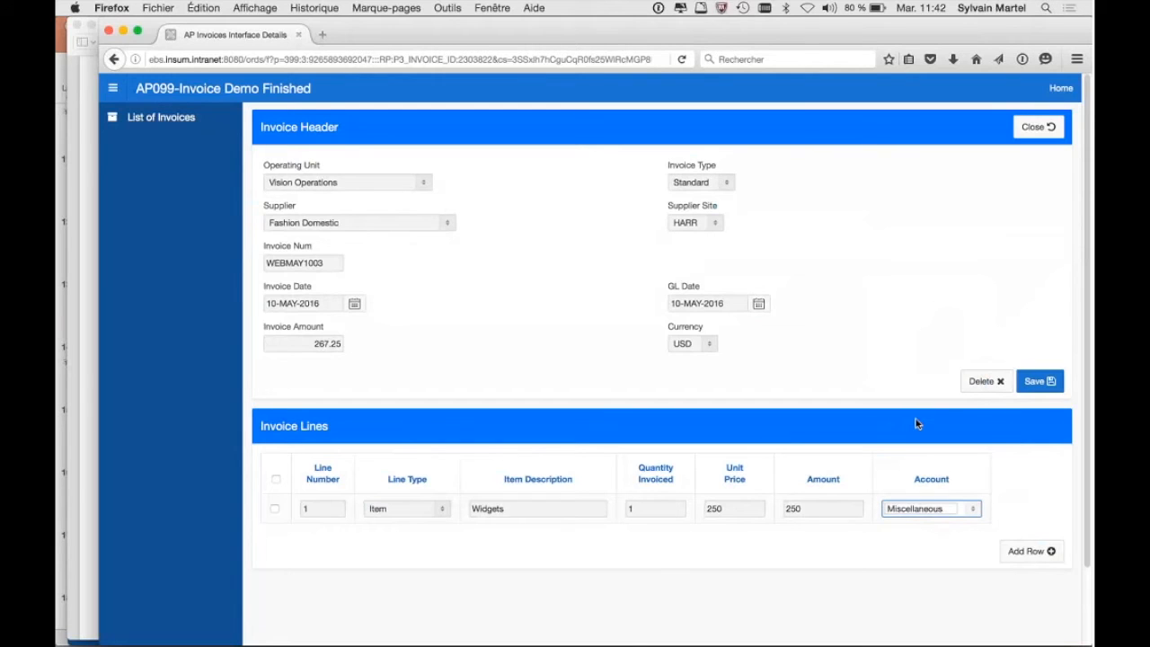
# Save the invoice with its line and submit it to EBS, dismissing the notification
pyautogui.click(1035, 383)
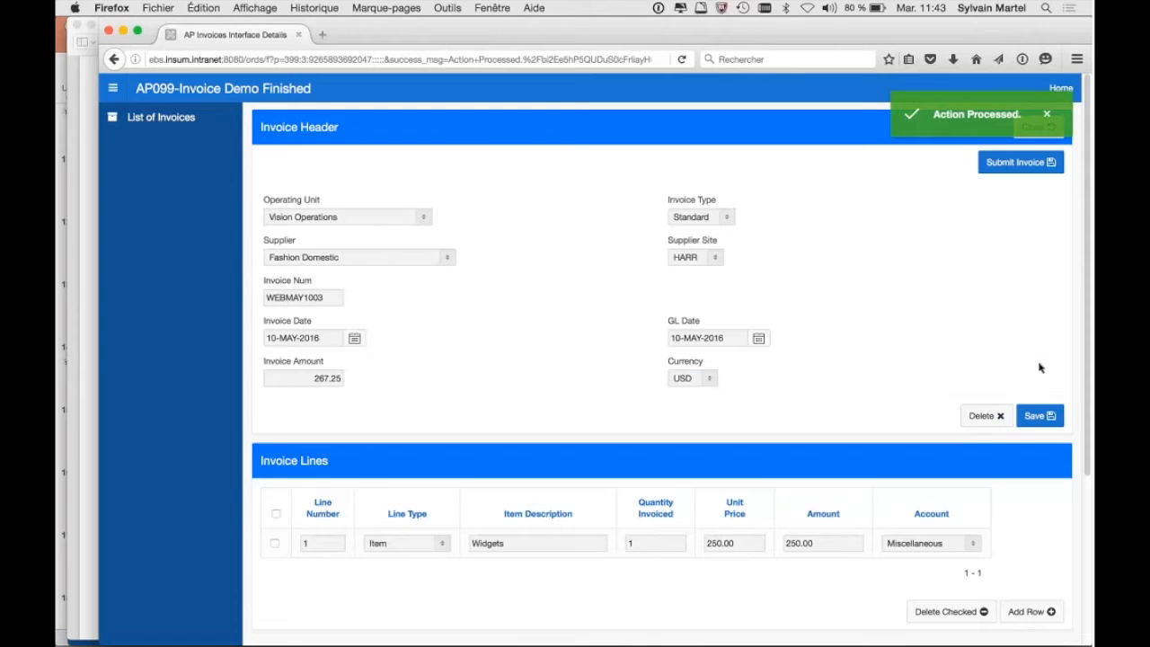
pyautogui.click(1031, 168)
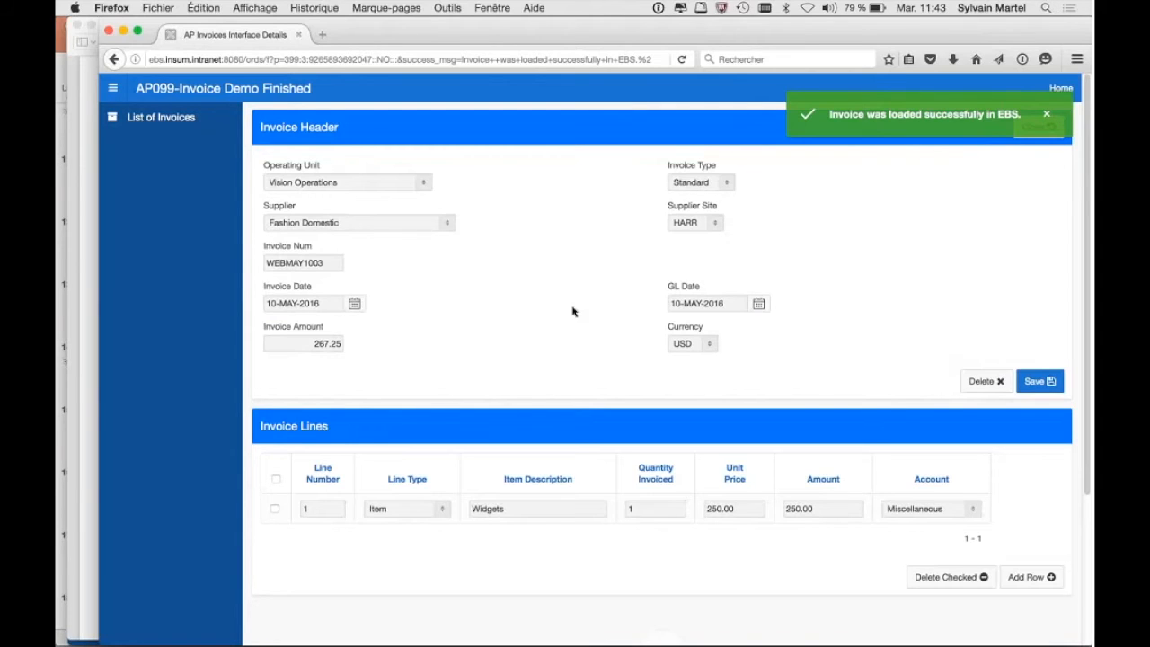
pyautogui.moveTo(329, 260); pyautogui.dragTo(104, 233)
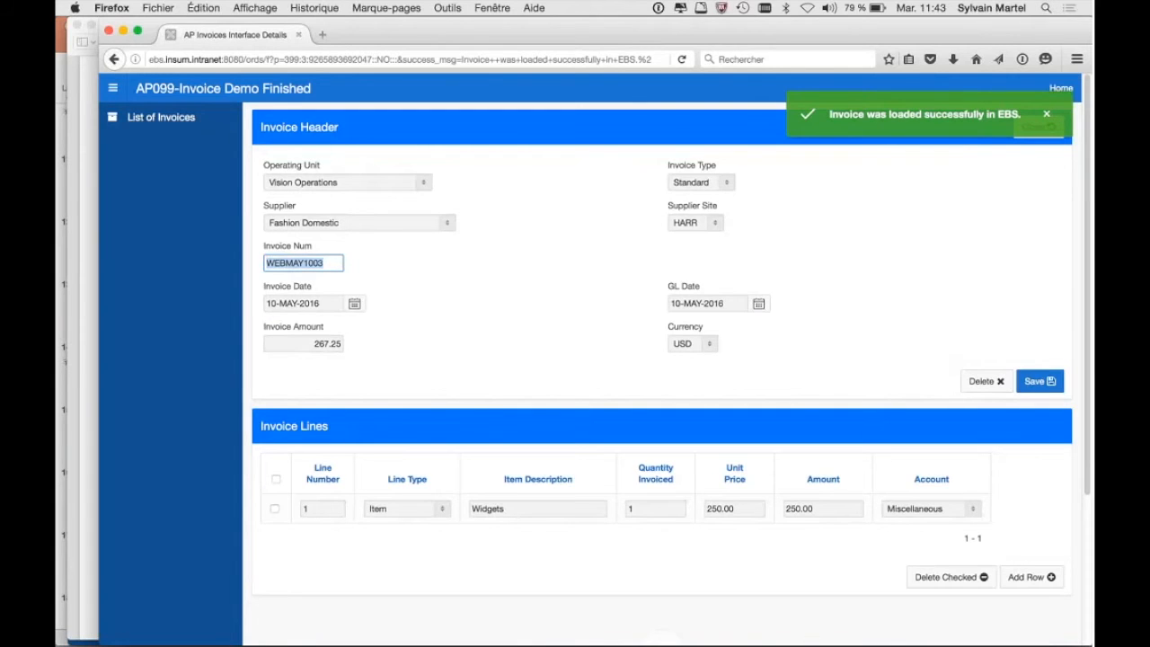
pyautogui.click(1045, 114)
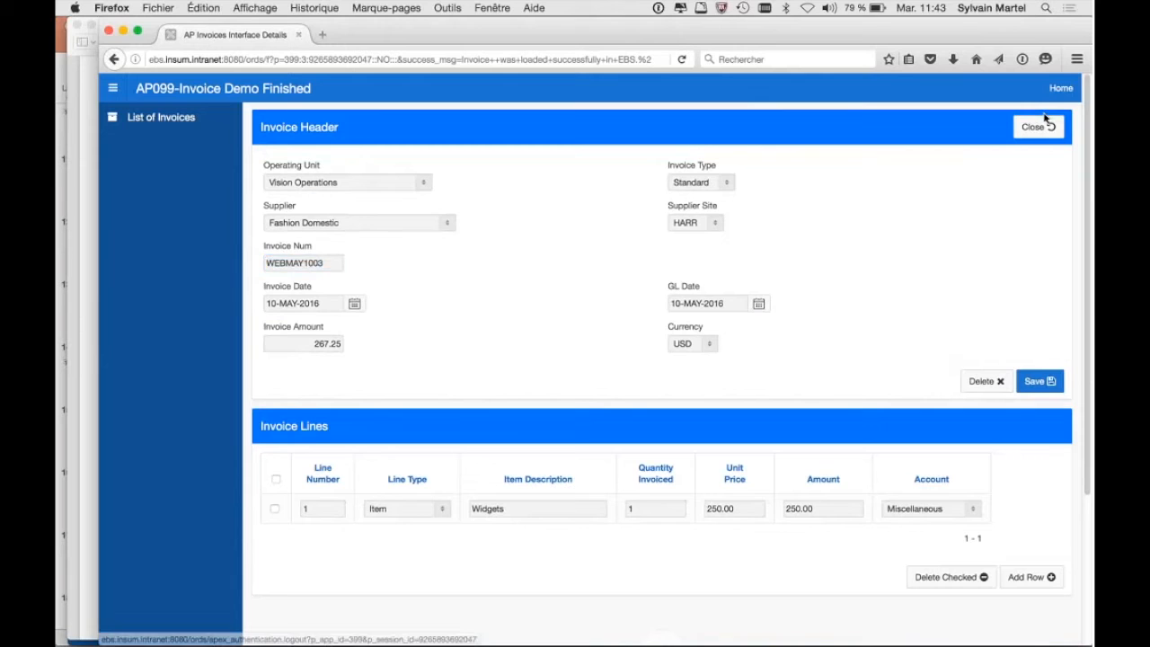
# Return to the E-Business Suite home page and try to open the Invoice Workbench, postponing the Java update and accepting the security risk
pyautogui.click(1062, 89)
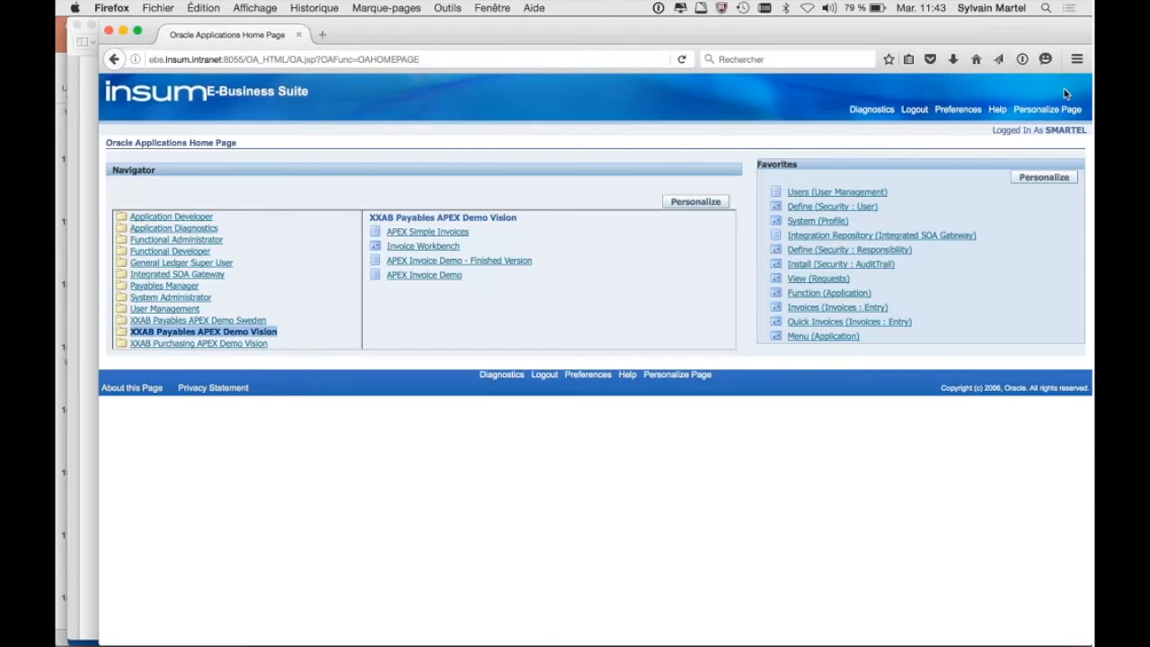
pyautogui.click(426, 251)
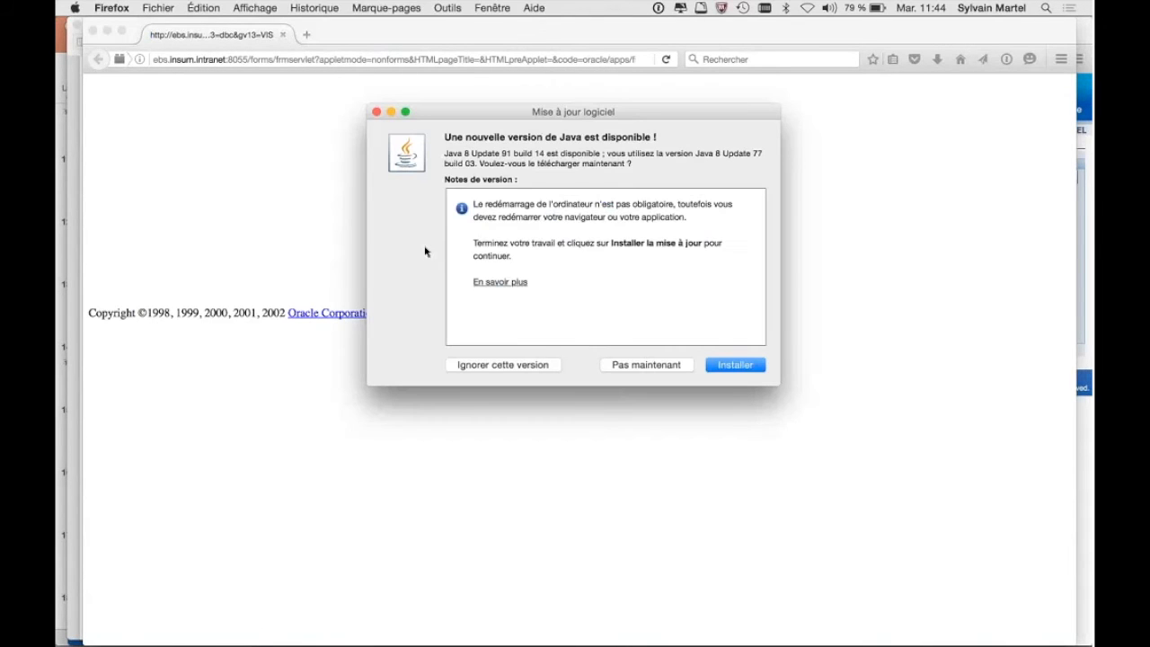
pyautogui.click(633, 367)
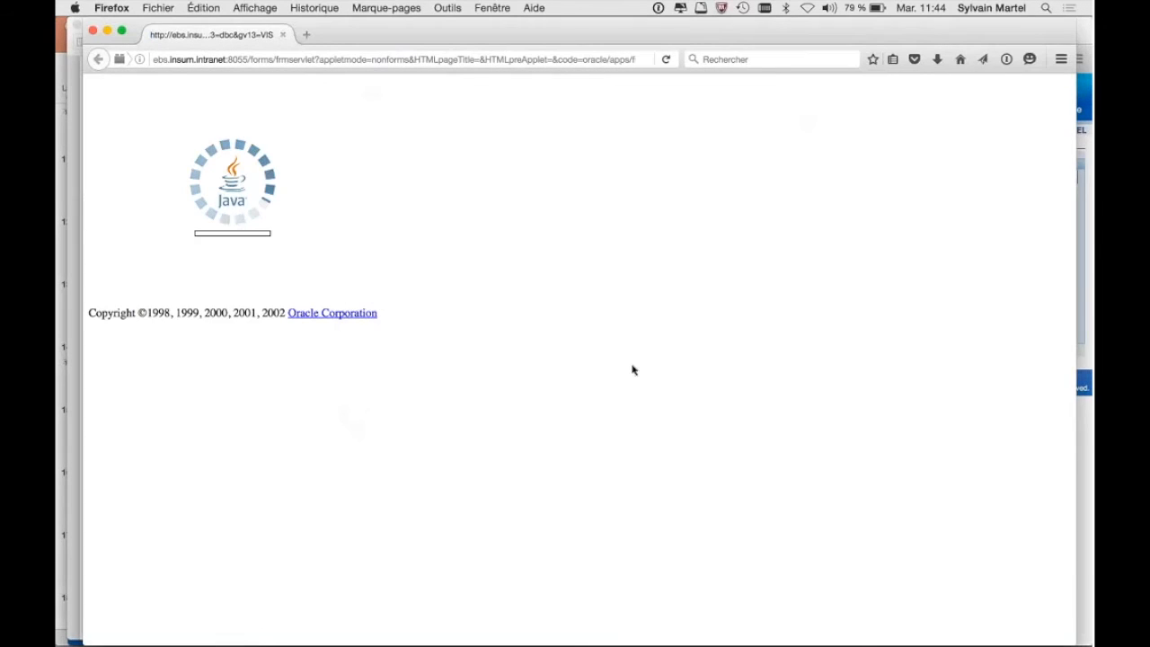
pyautogui.click(408, 411)
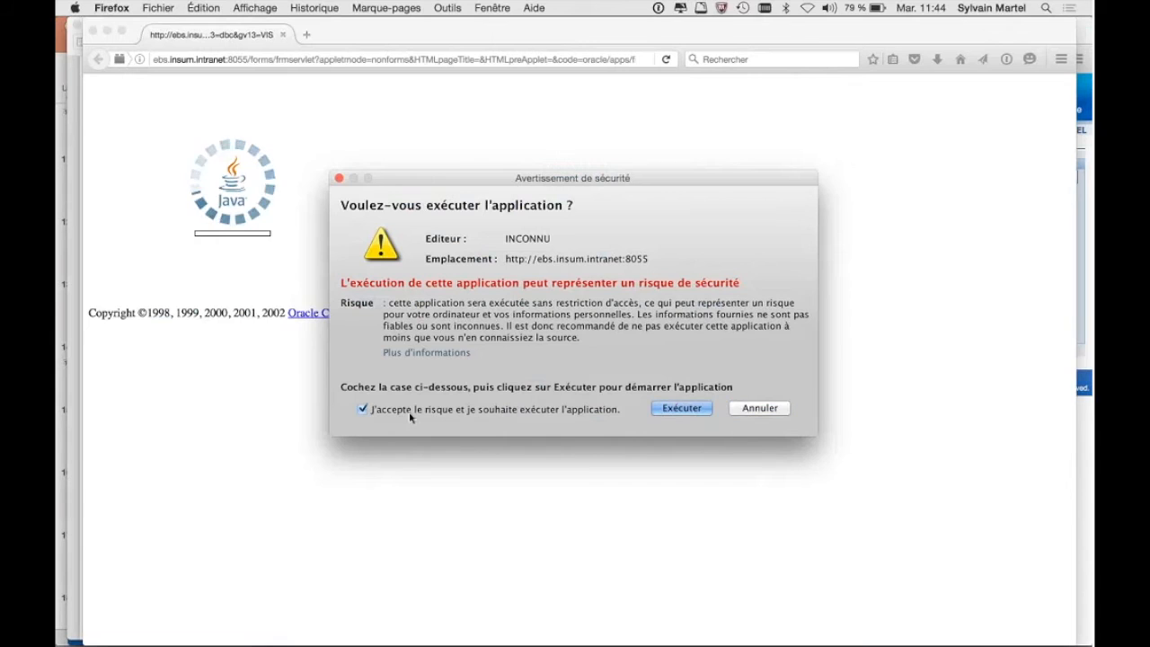
pyautogui.click(699, 410)
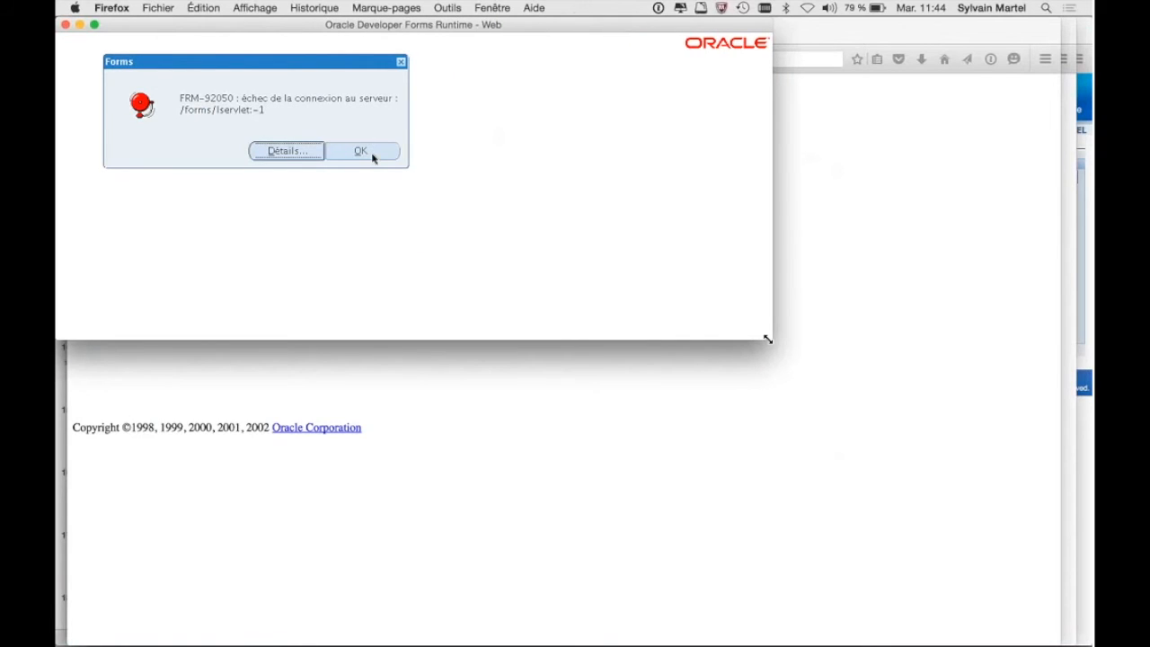
pyautogui.click(360, 151)
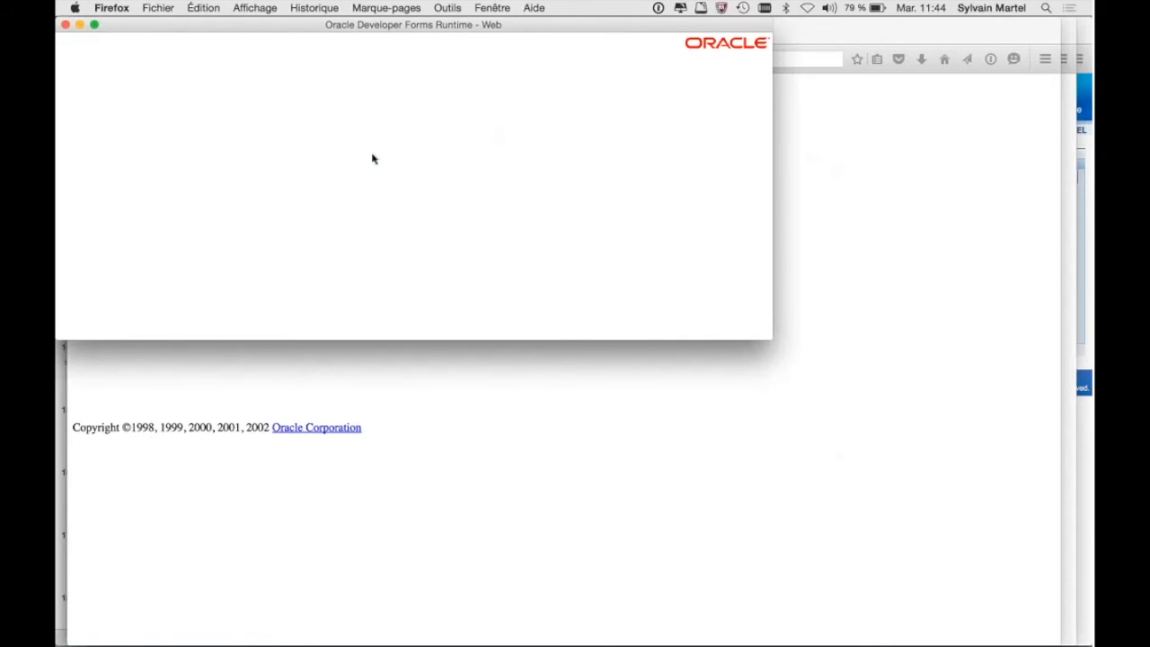
pyautogui.click(64, 26)
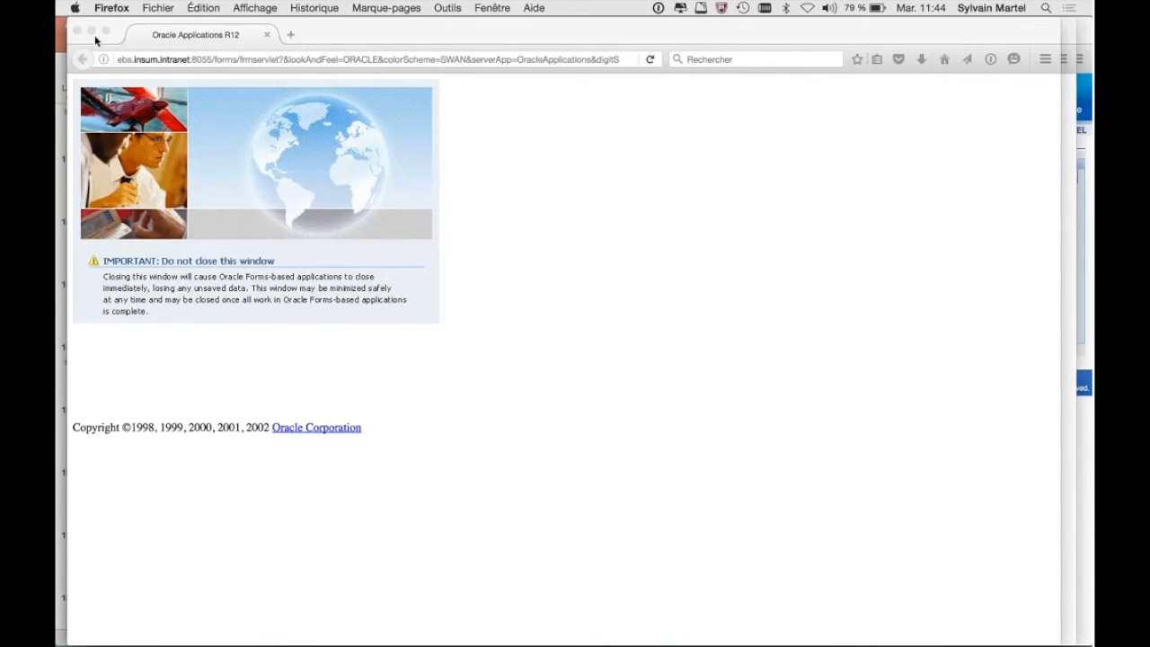
pyautogui.click(77, 31)
pyautogui.click(77, 30)
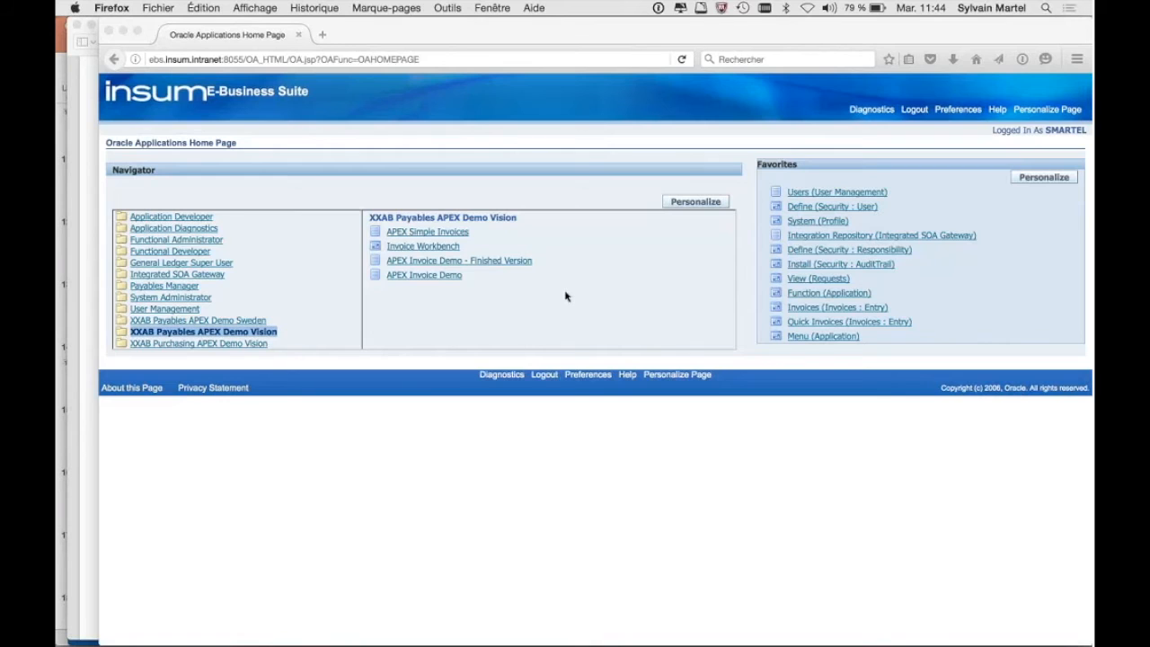
# Try opening the Invoice Workbench once more, and close the Forms windows it launches
pyautogui.click(434, 248)
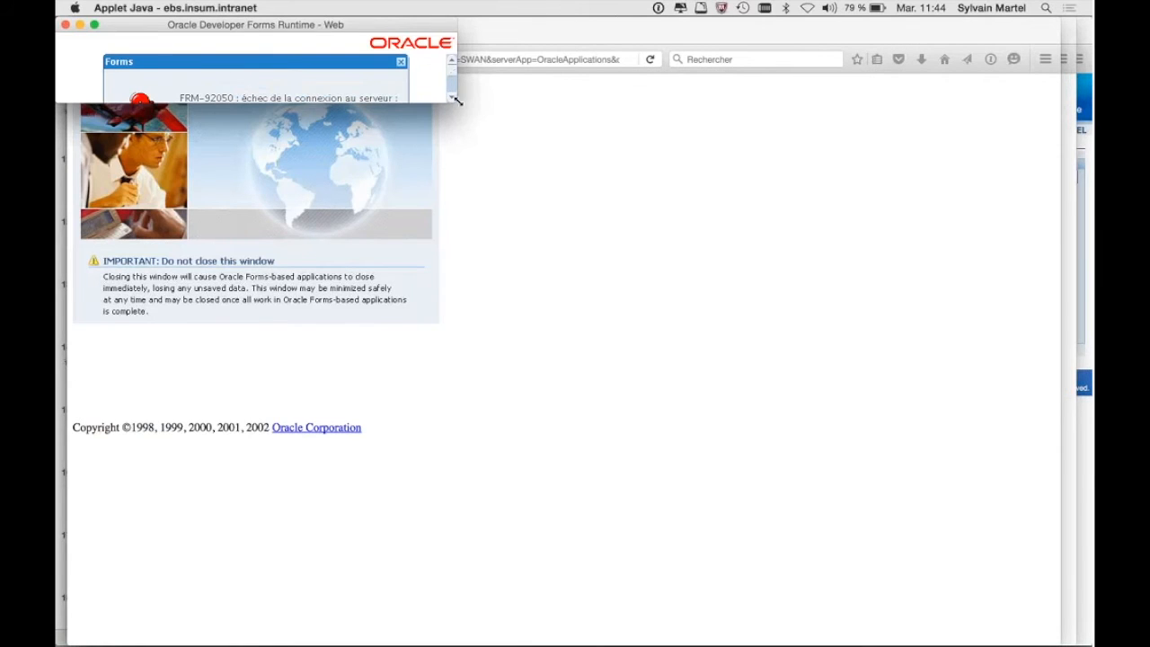
pyautogui.moveTo(455, 100); pyautogui.dragTo(667, 261)
pyautogui.click(360, 151)
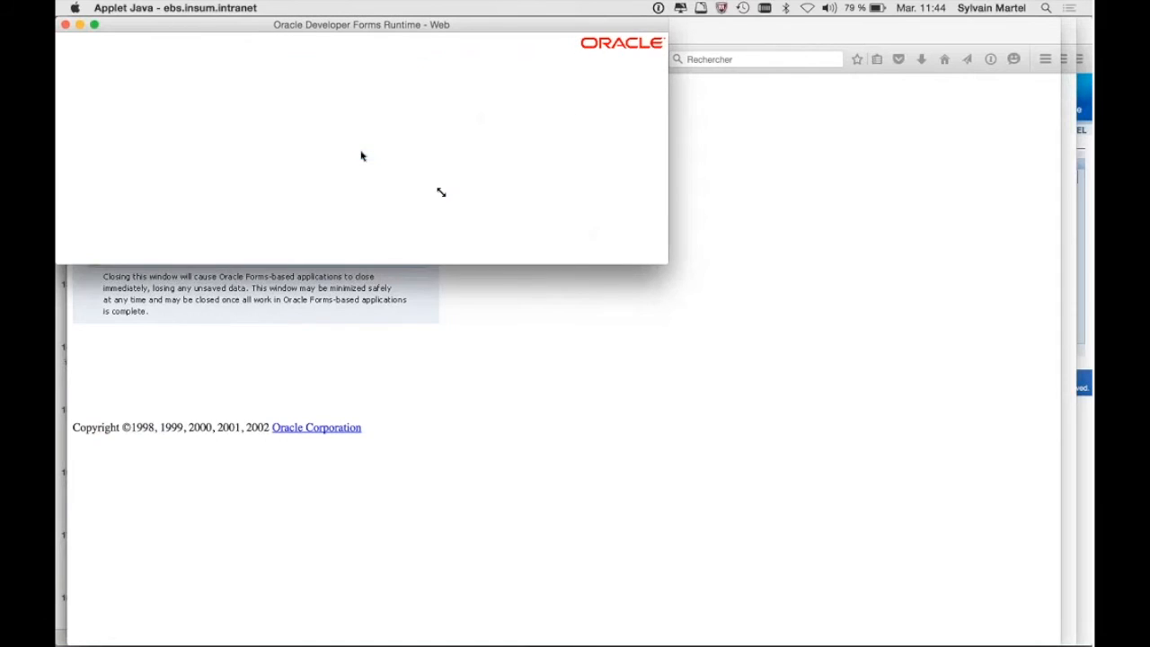
pyautogui.click(65, 25)
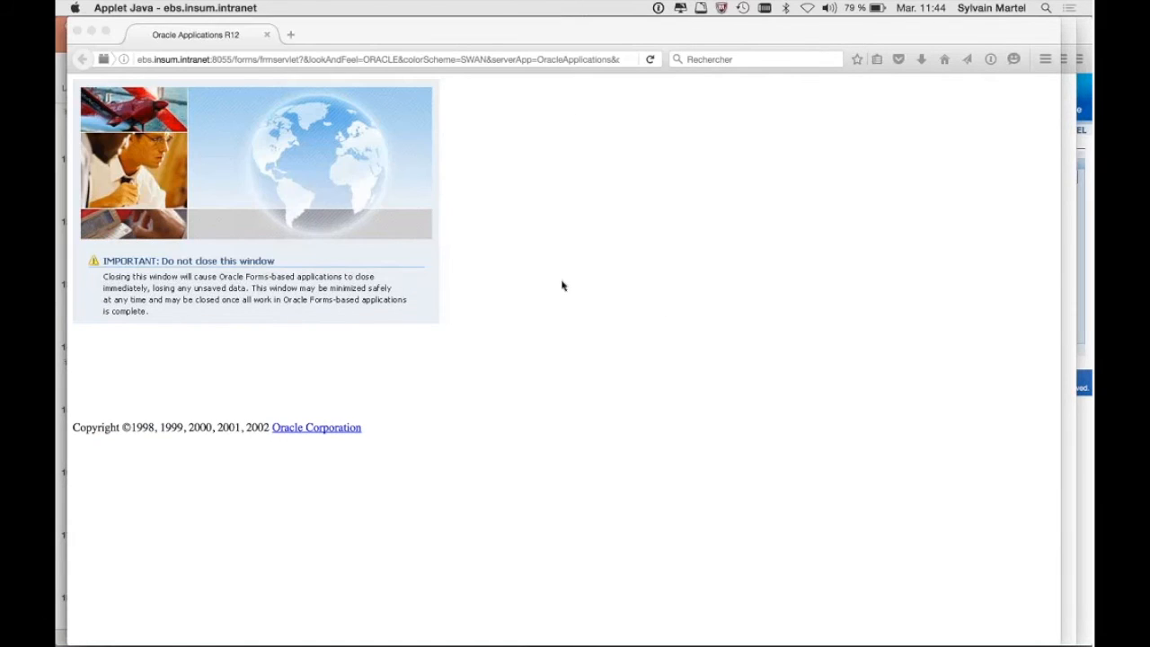
pyautogui.click(78, 28)
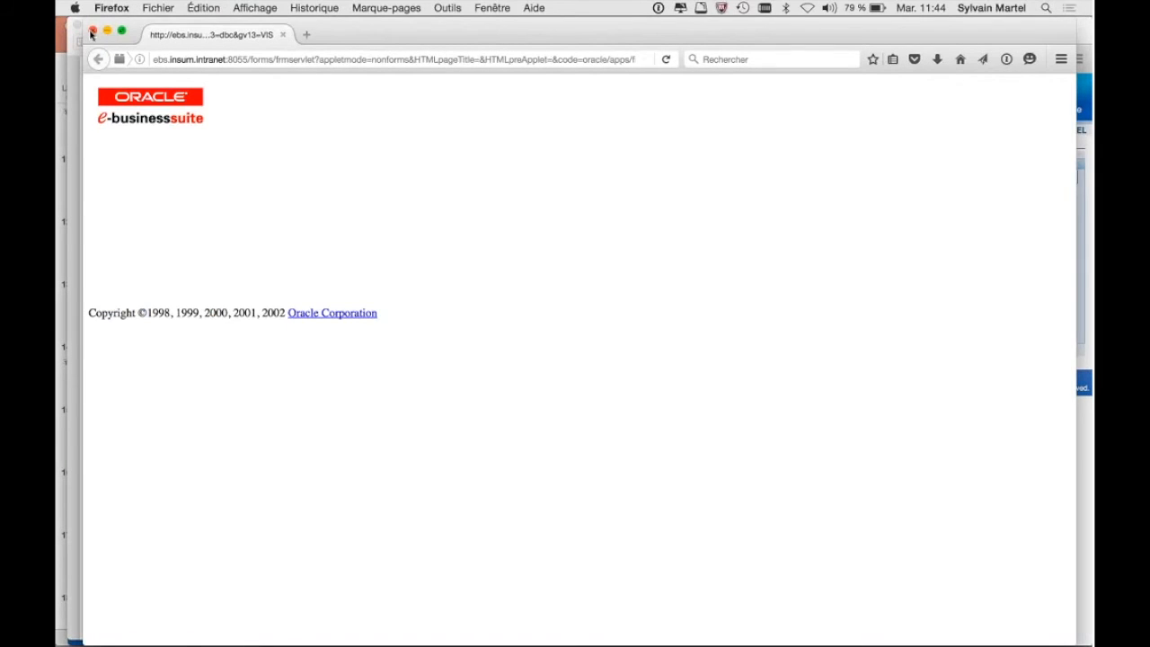
pyautogui.click(92, 31)
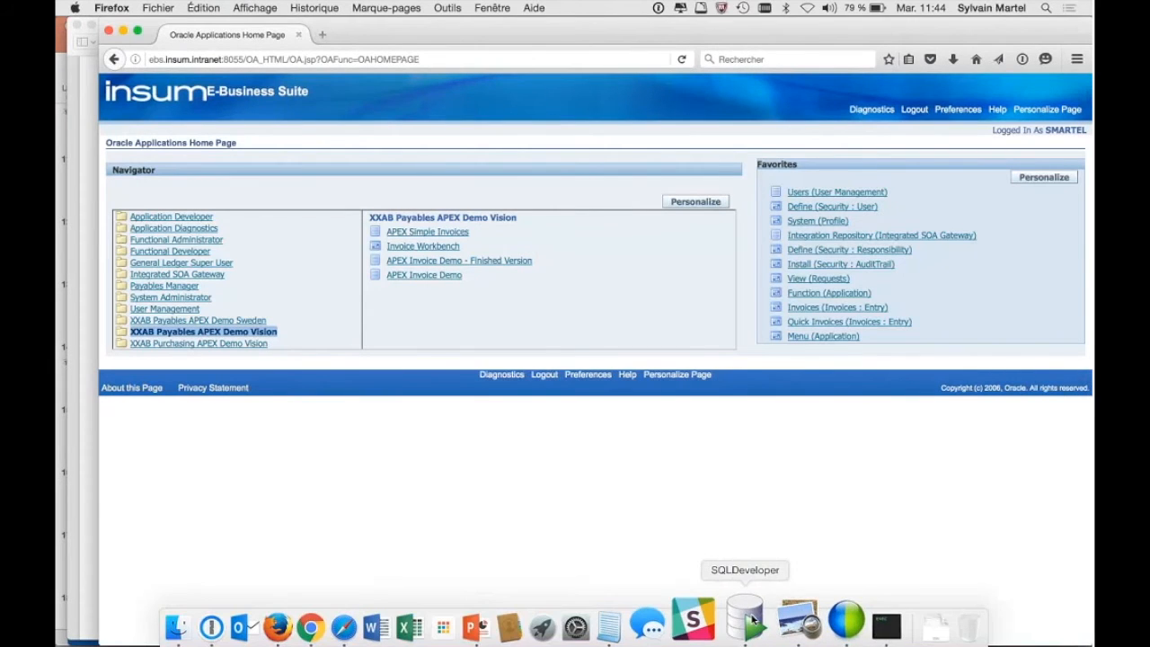
# Switch to SQL Developer and display the data of table AP_INVOICES_ALL in the IS - Vision - AP connection
pyautogui.click(751, 620)
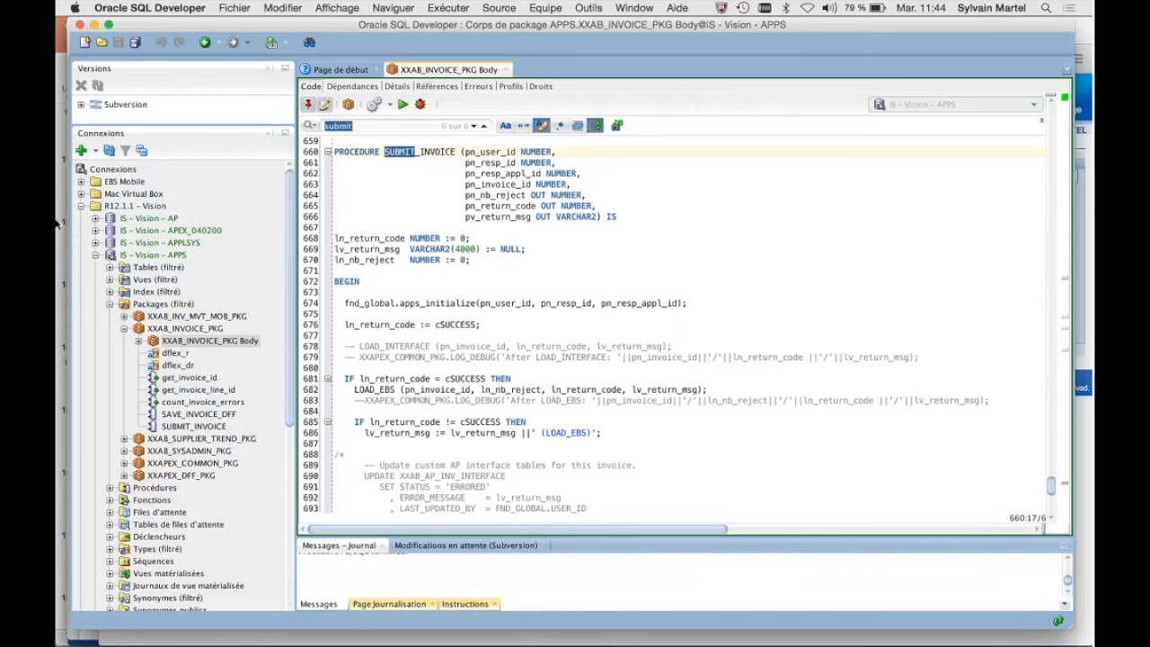
pyautogui.click(96, 218)
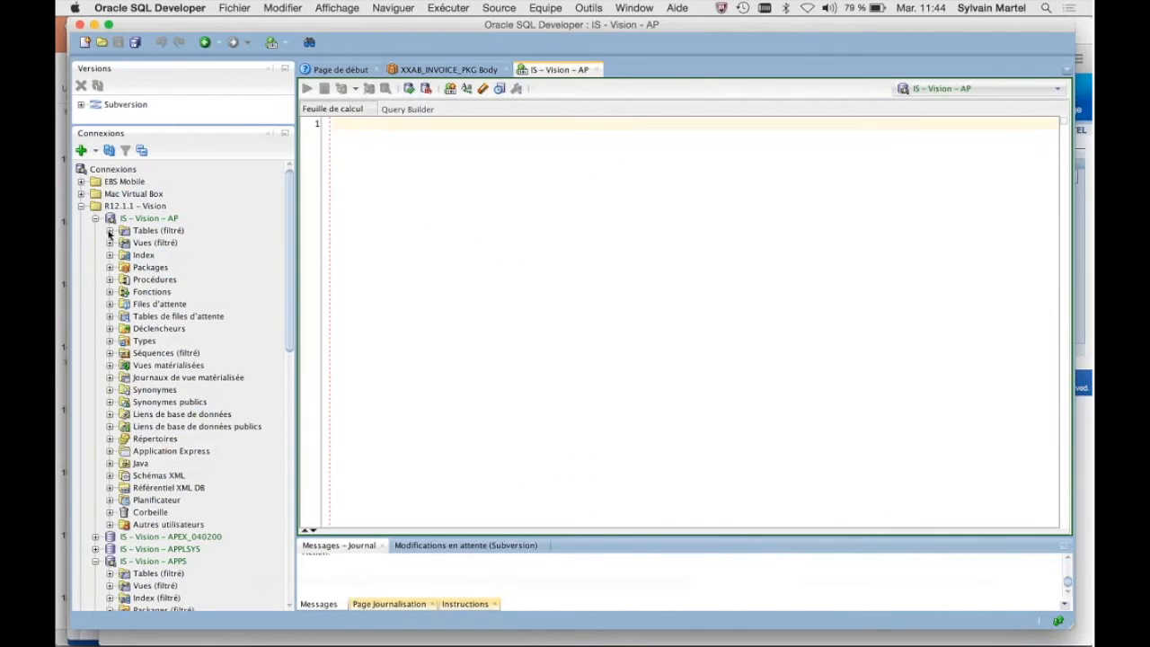
pyautogui.click(110, 231)
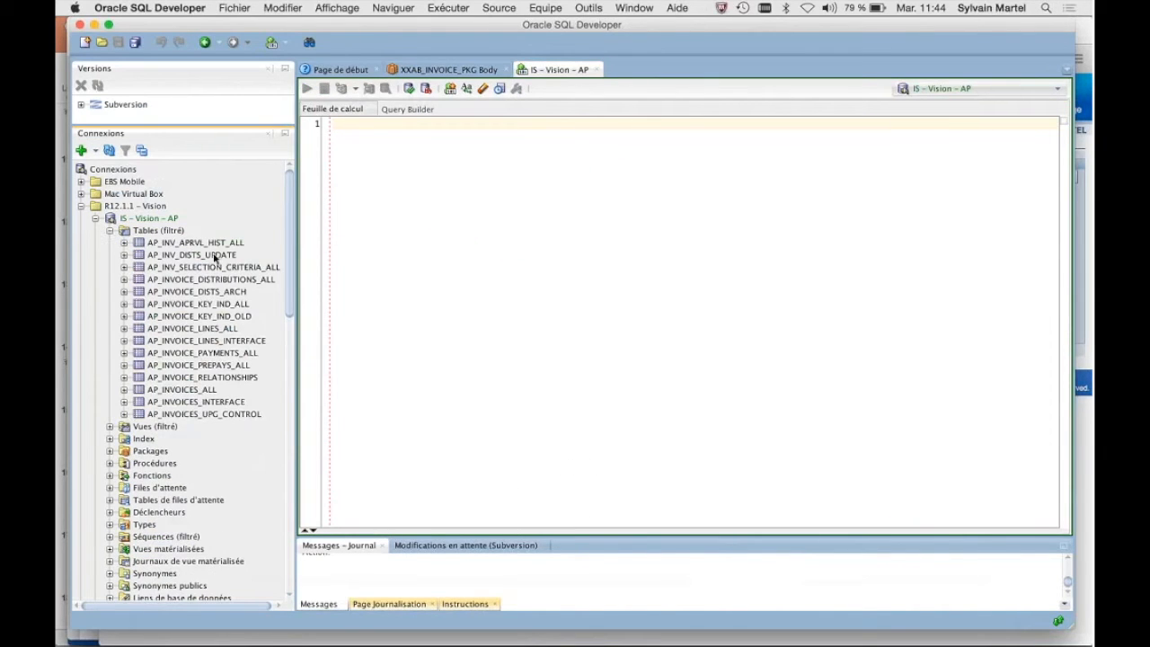
pyautogui.click(180, 389)
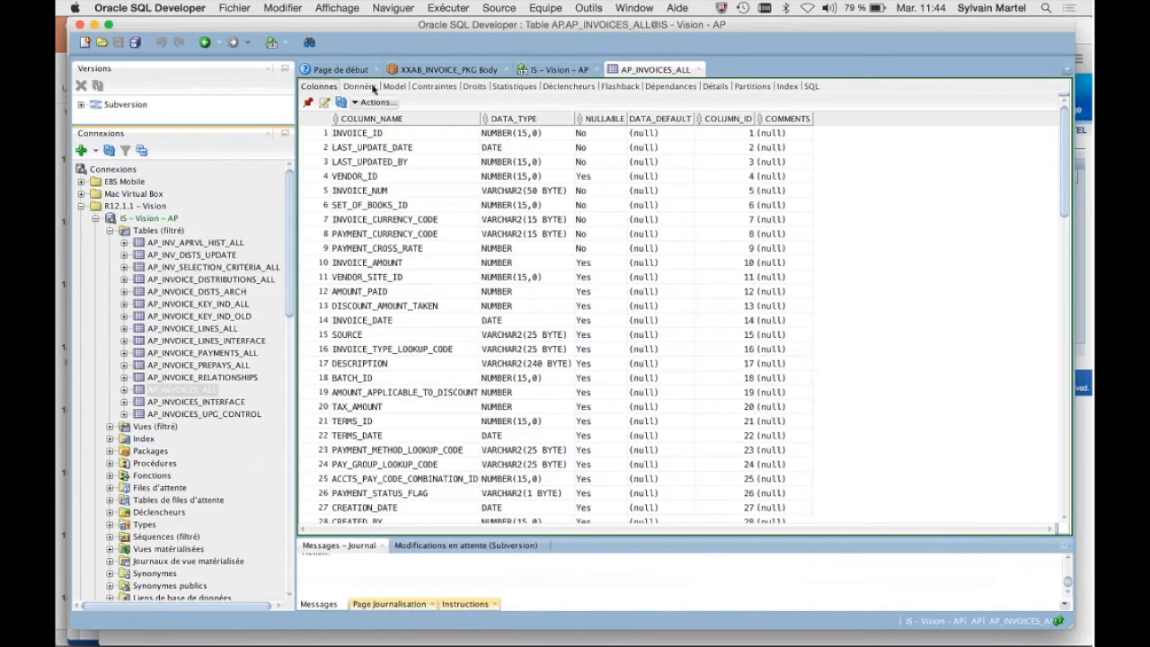
pyautogui.click(373, 87)
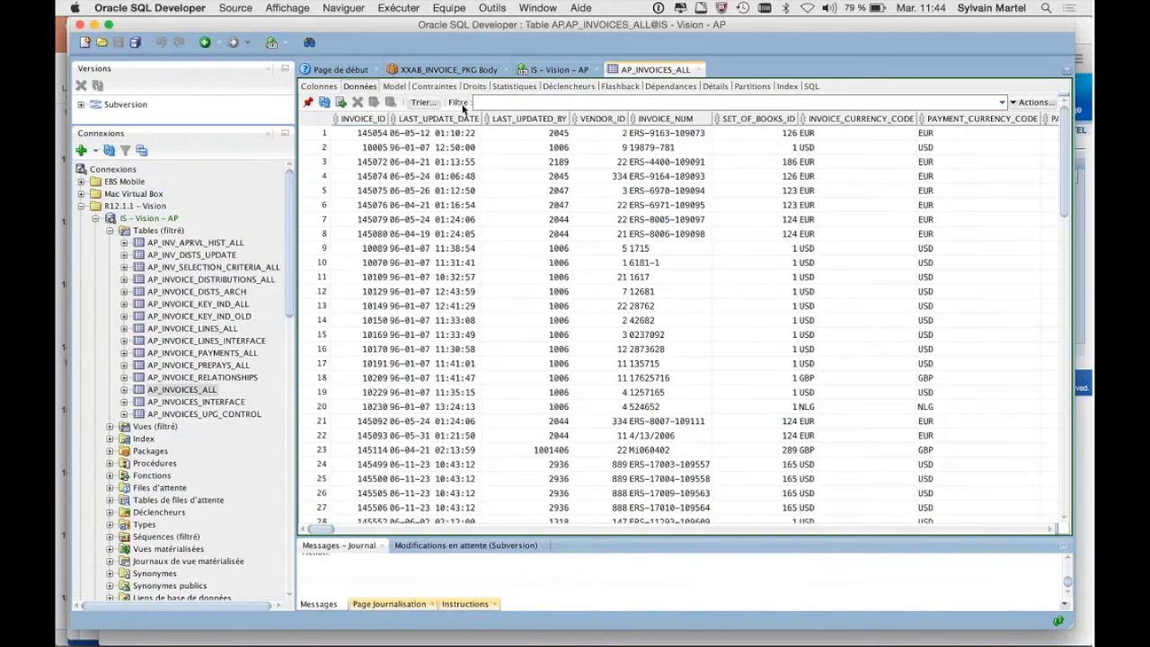
# Sort the AP_INVOICES_ALL rows by INVOICE_ID in descending order and locate invoice WEBMAY1003
pyautogui.doubleClick(364, 121)
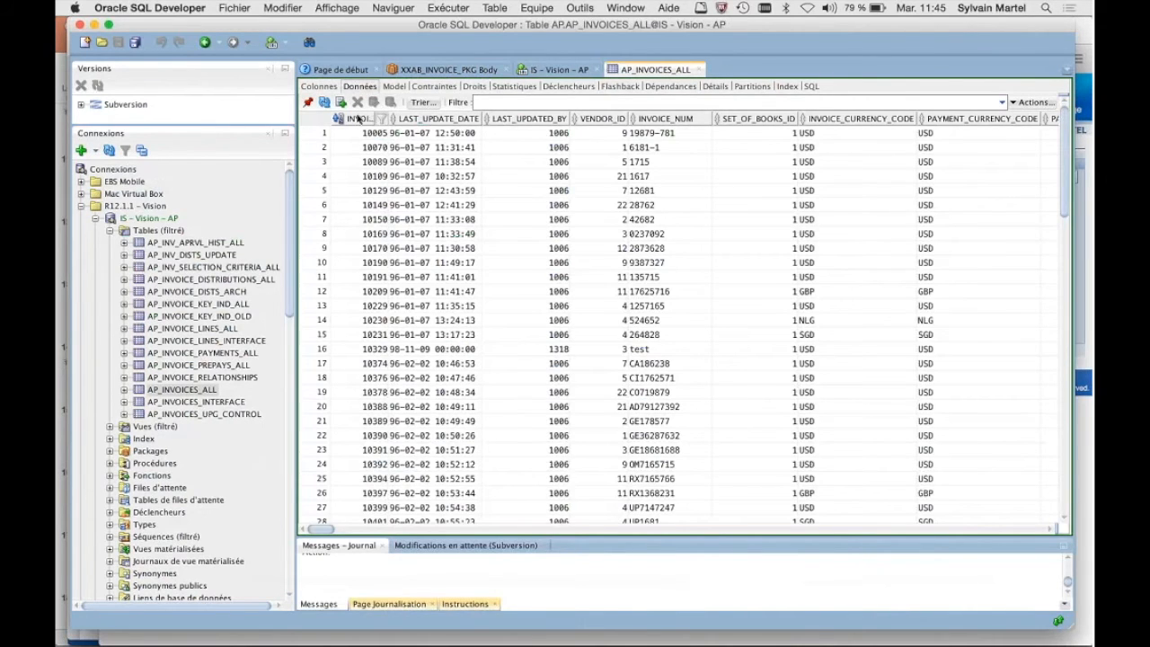
pyautogui.doubleClick(357, 117)
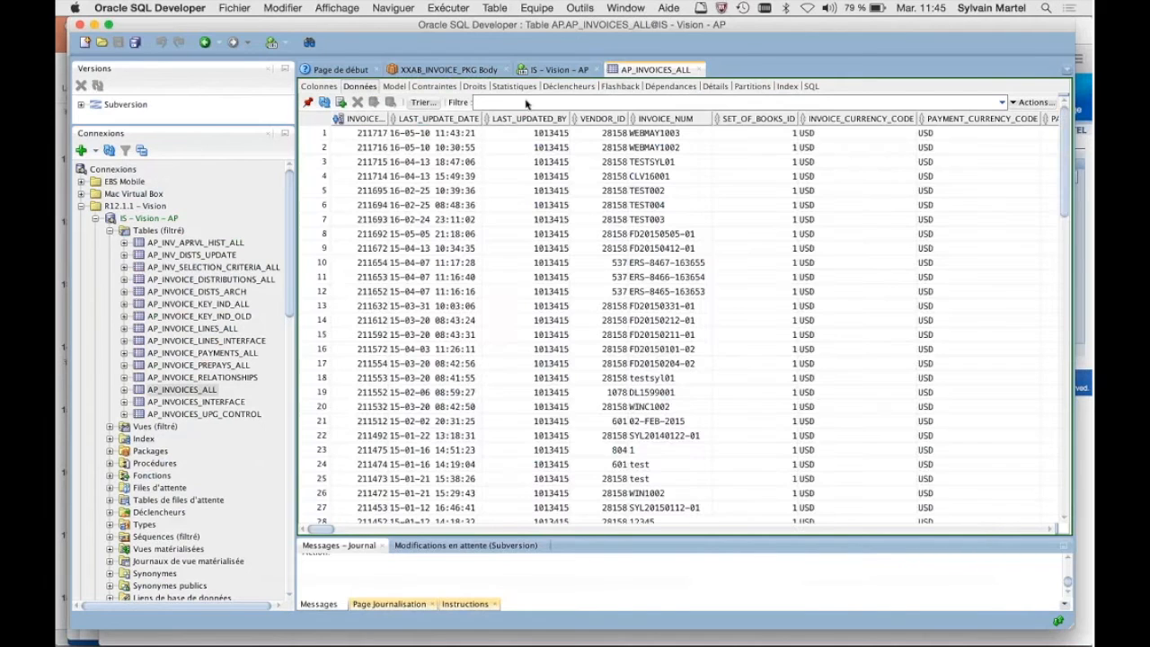
pyautogui.doubleClick(665, 133)
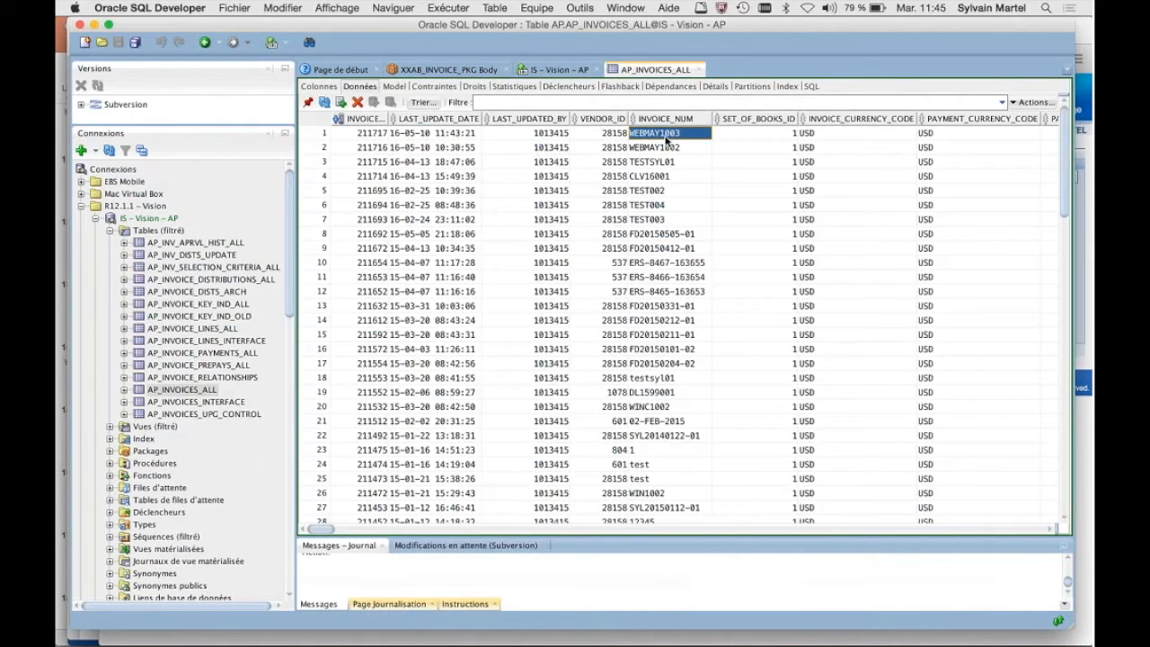
# Display the data of table AP_INVOICE_LINES_ALL and filter it on invoice_id=211717
pyautogui.click(374, 134)
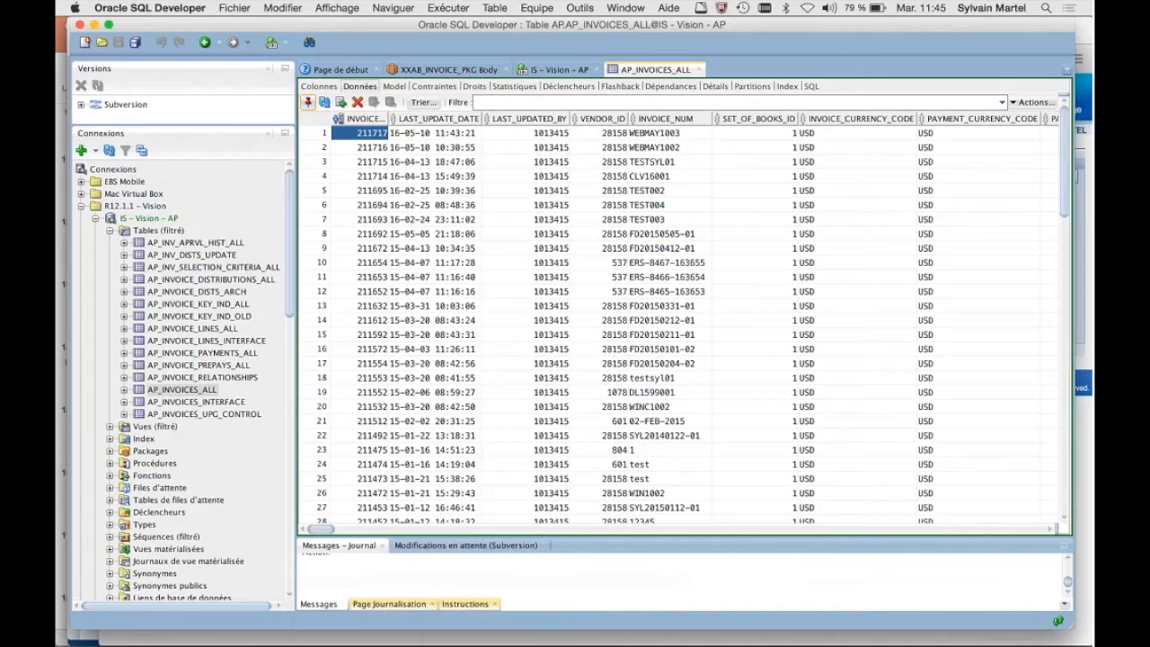
pyautogui.click(194, 329)
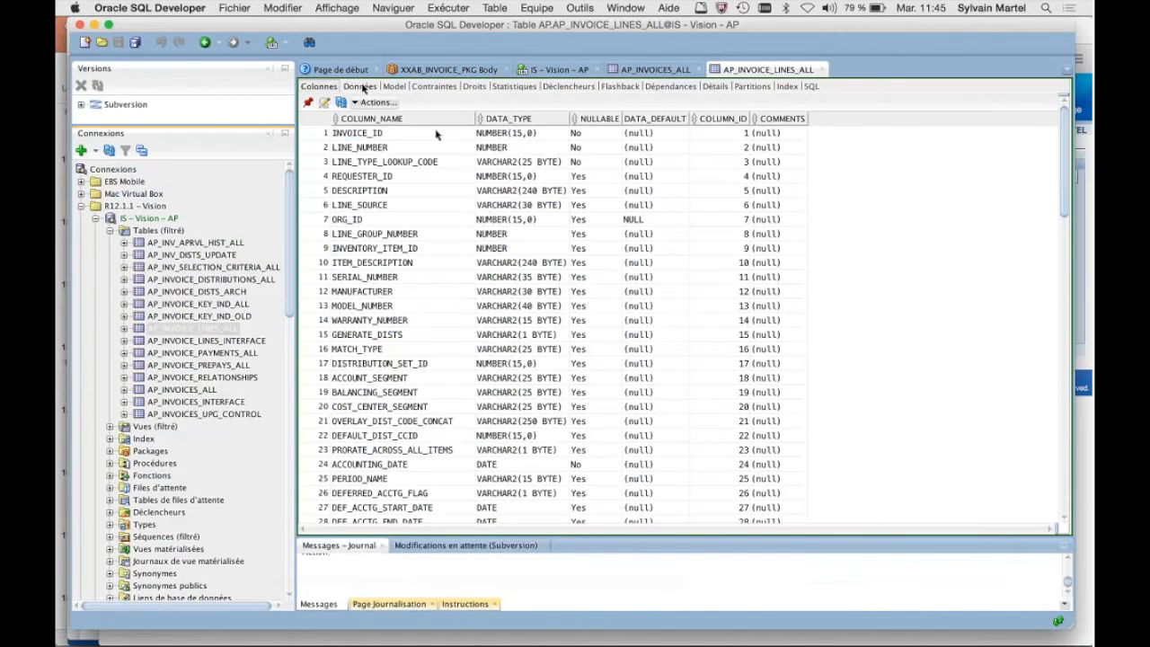
pyautogui.click(362, 87)
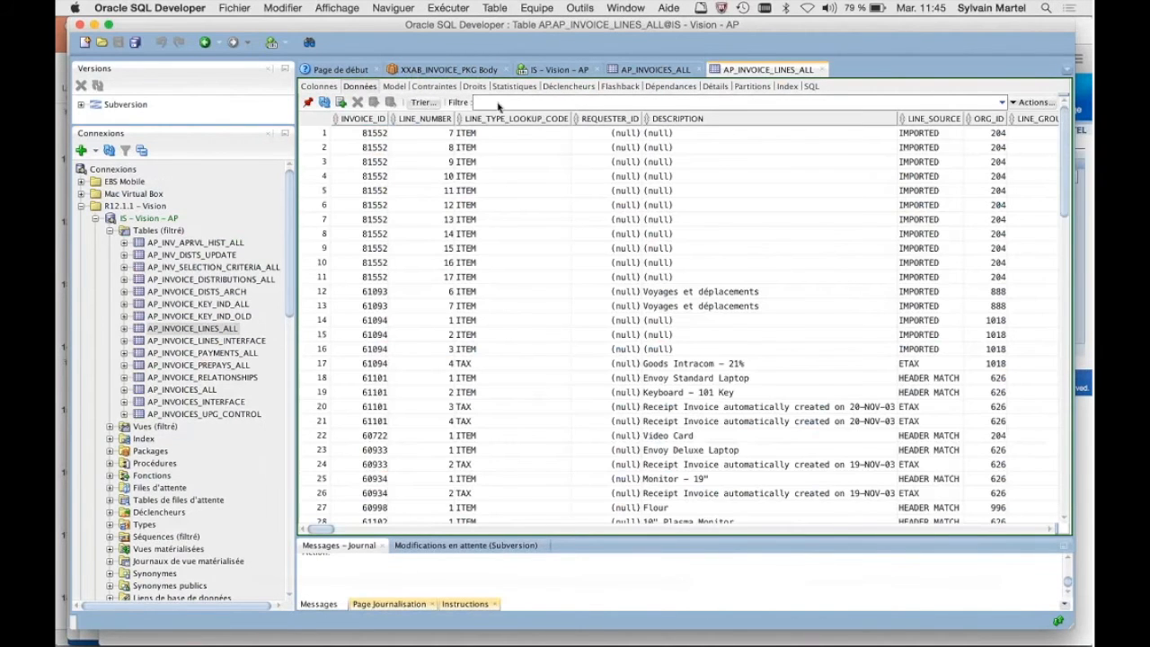
pyautogui.click(497, 103)
pyautogui.write('invoice_id=211717')
pyautogui.press('Return')
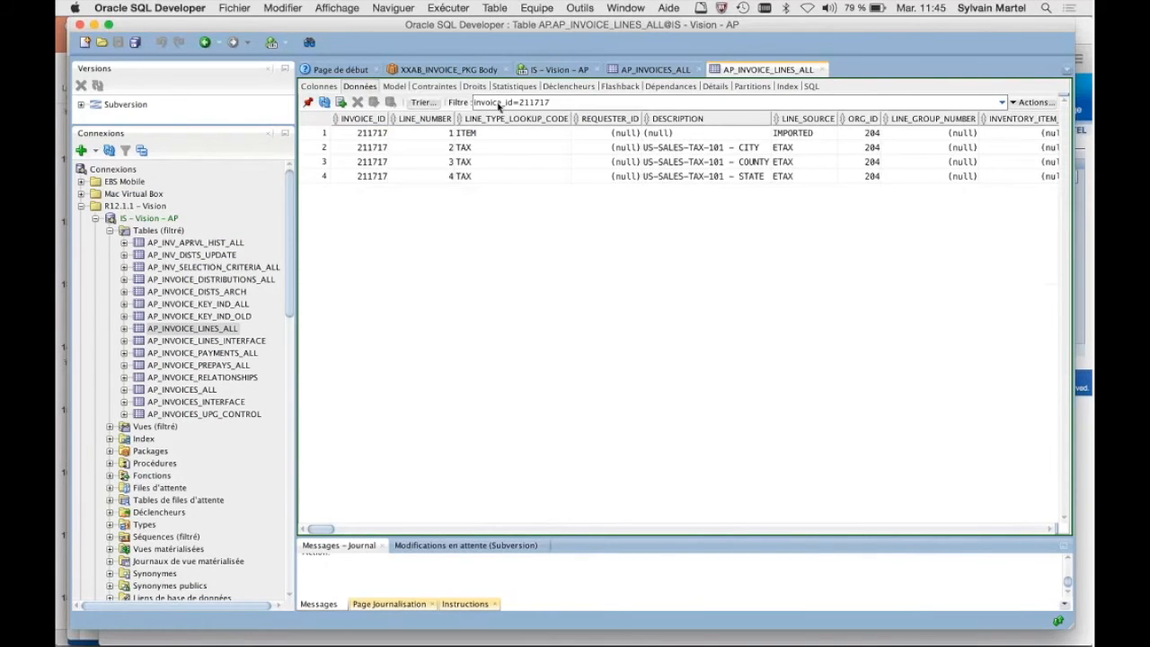
# Examine the line sources of the filtered invoice lines, then return to AP_INVOICES_ALL and collapse the AP connection's table list
pyautogui.click(804, 134)
pyautogui.press('Down')
pyautogui.press('Down')
pyautogui.press('Down')
pyautogui.press('Right')
pyautogui.press('Right')
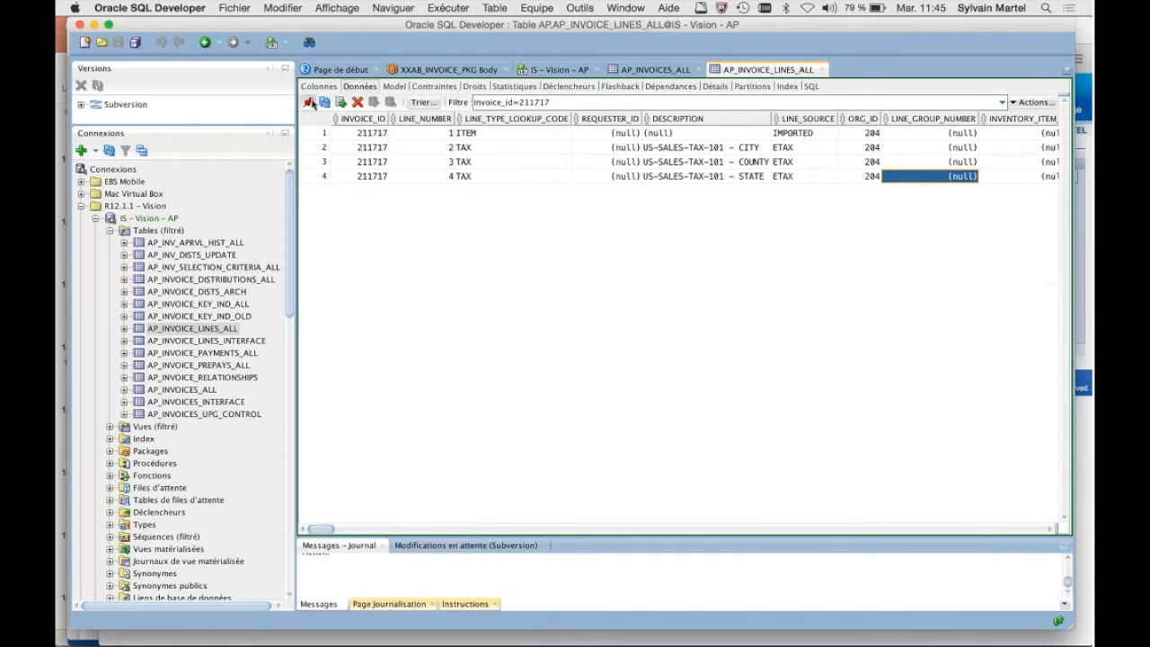
pyautogui.click(643, 72)
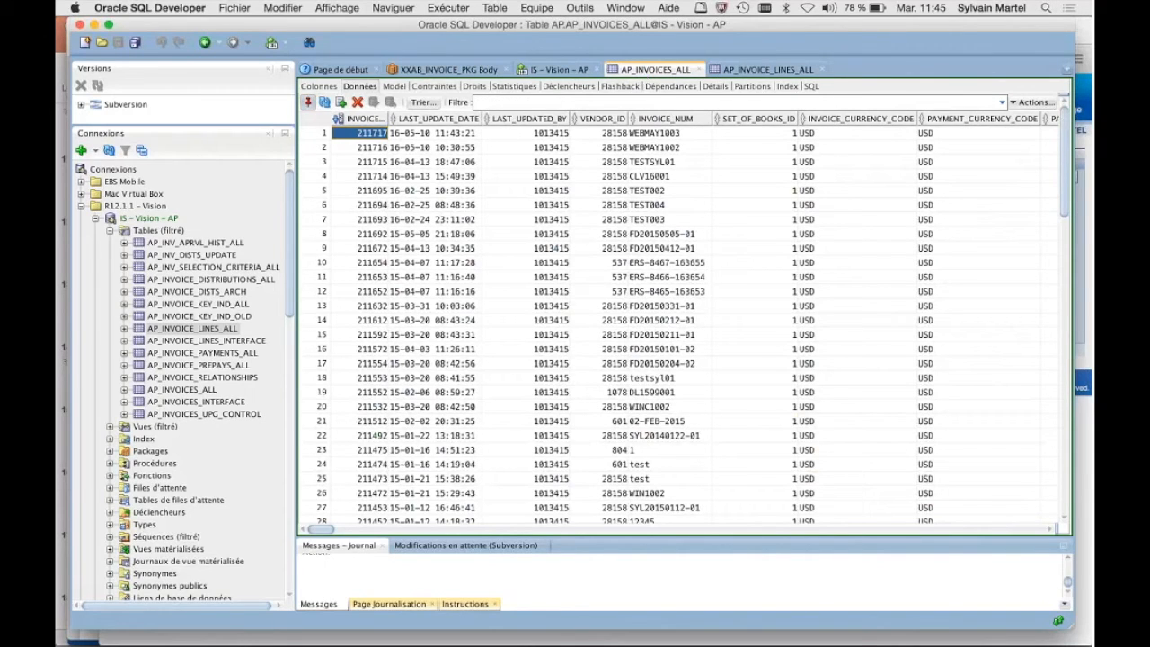
pyautogui.click(109, 231)
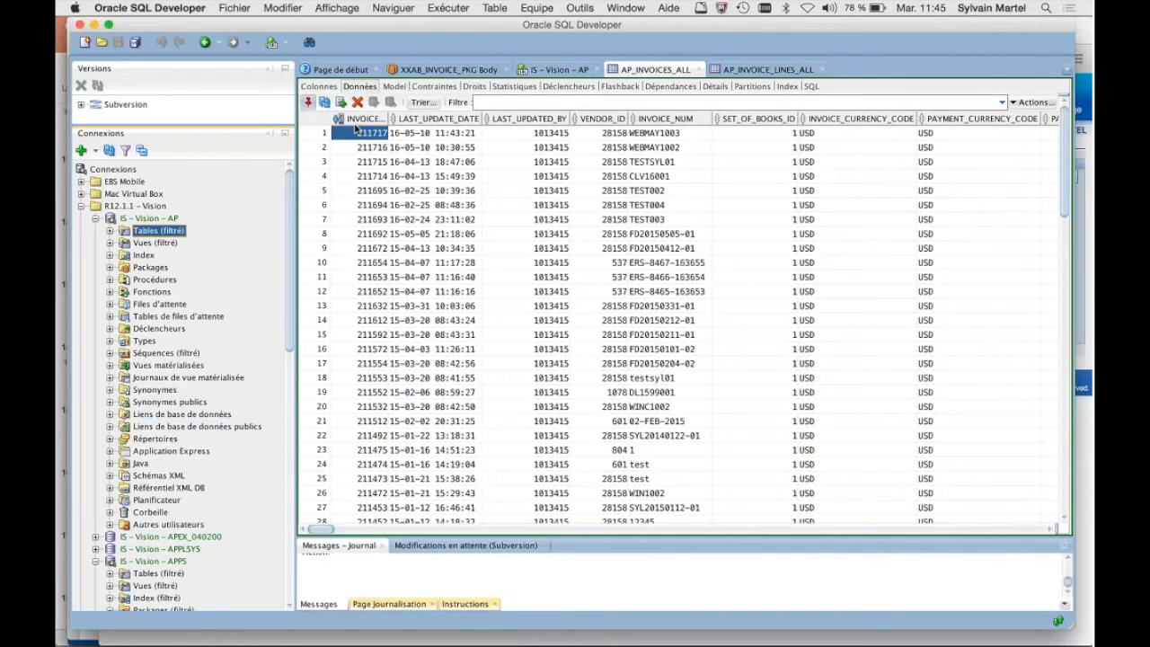
# Review the SUBMIT_INVOICE procedure in the XXAB_INVOICE_PKG body and highlight its apps_initialize call
pyautogui.click(418, 69)
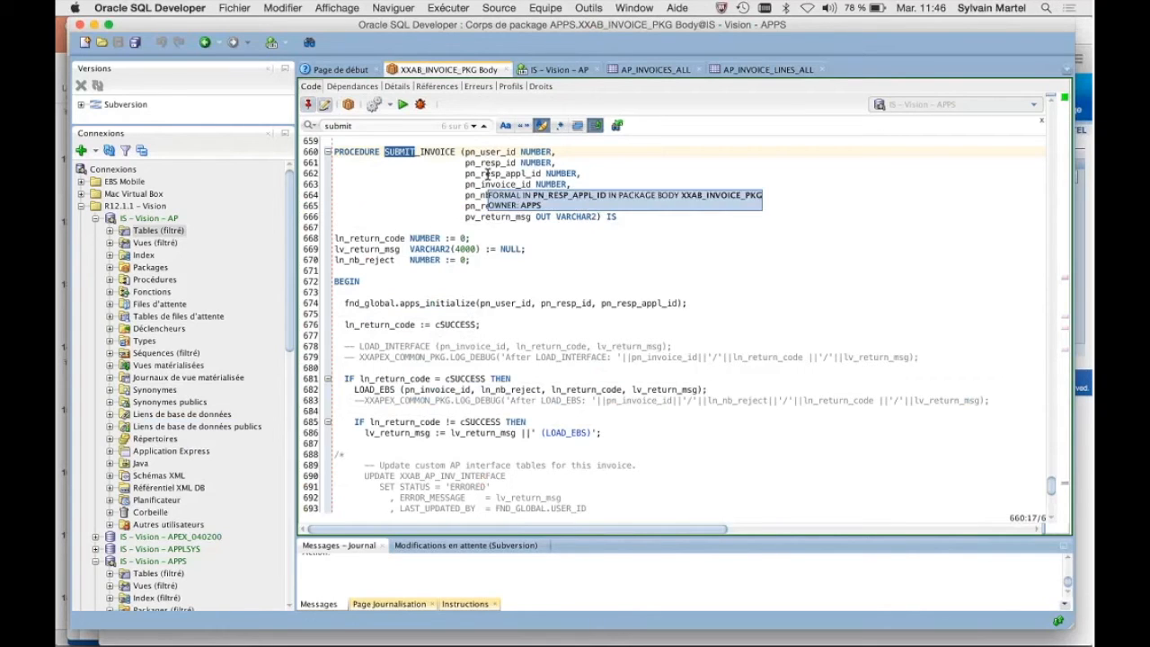
pyautogui.scroll(-8, 573, 263)
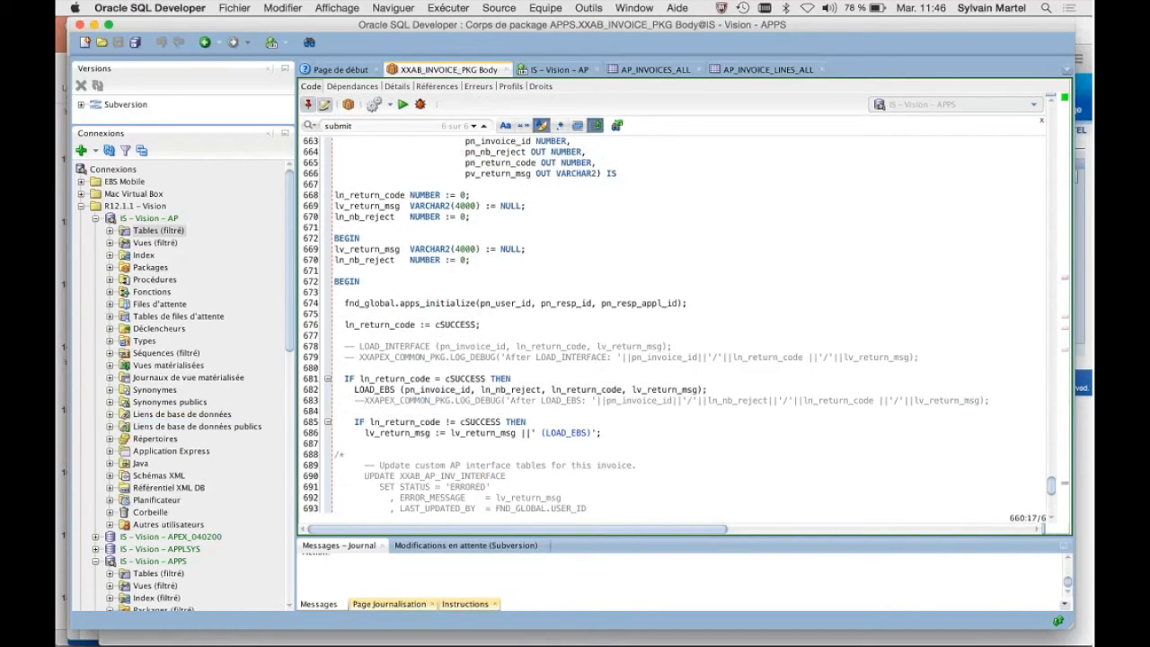
pyautogui.scroll(10, 573, 262)
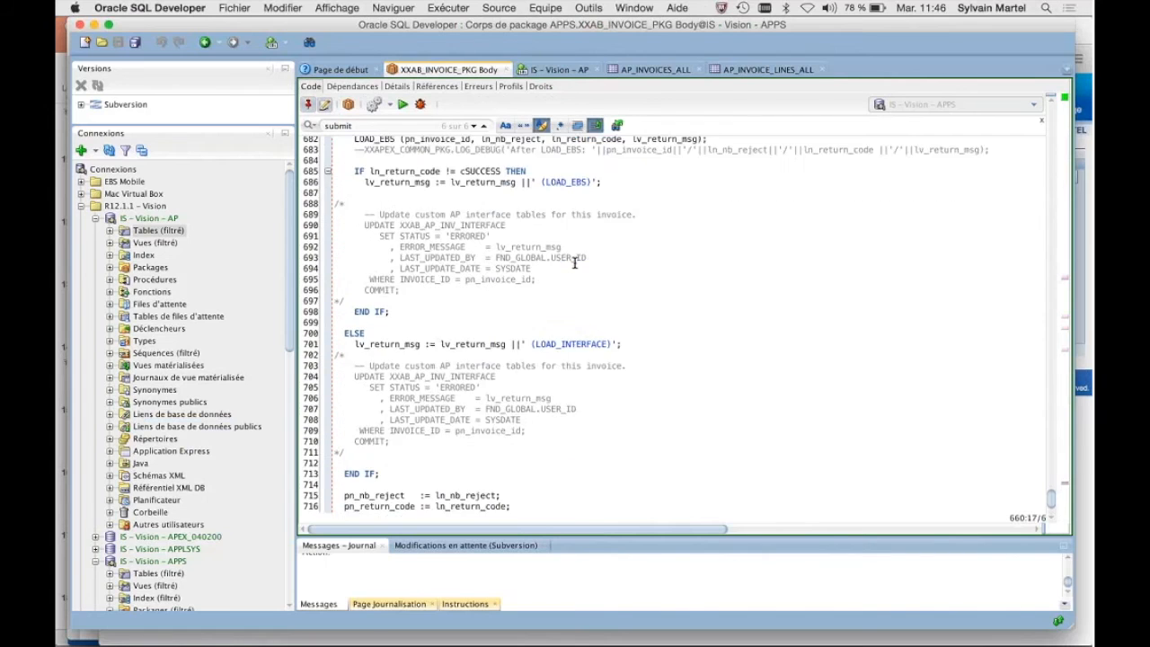
pyautogui.scroll(-5, 493, 269)
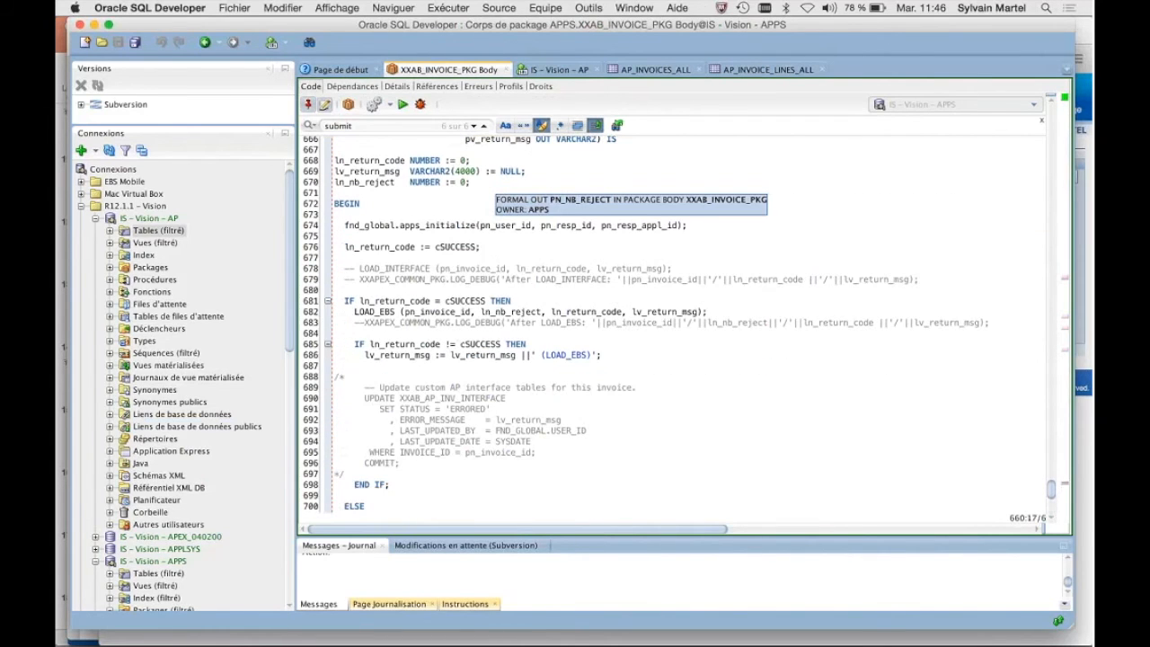
pyautogui.doubleClick(434, 225)
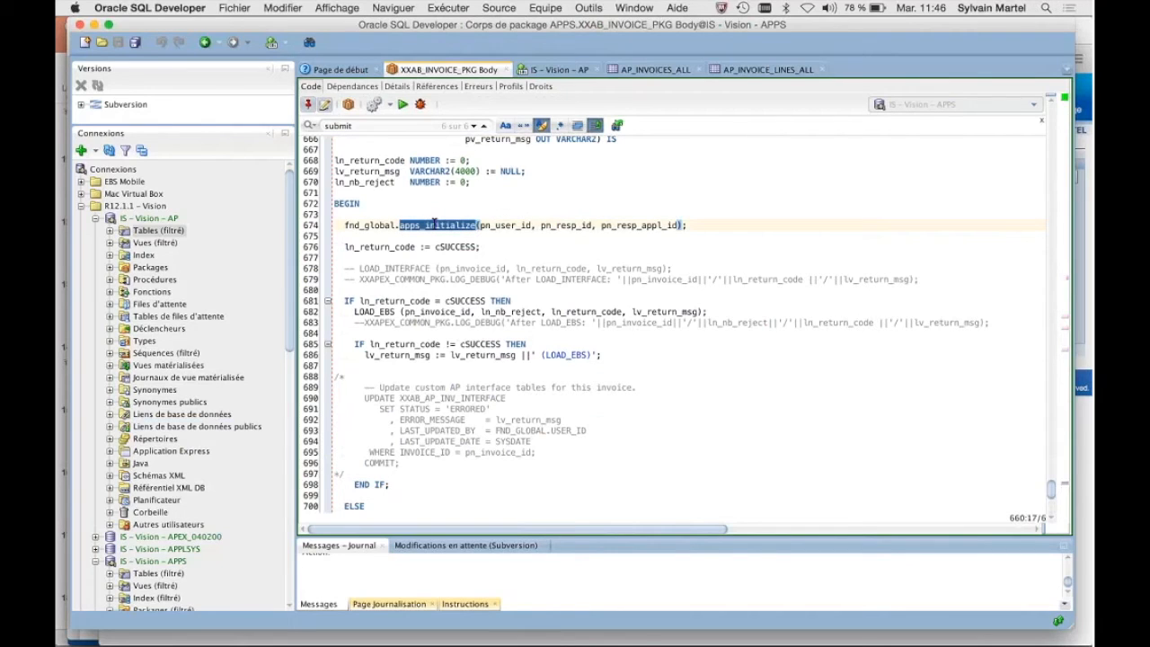
# Search the package body for LOAD_EBS and go to the procedure's definition
pyautogui.doubleClick(383, 311)
pyautogui.press('super+c')
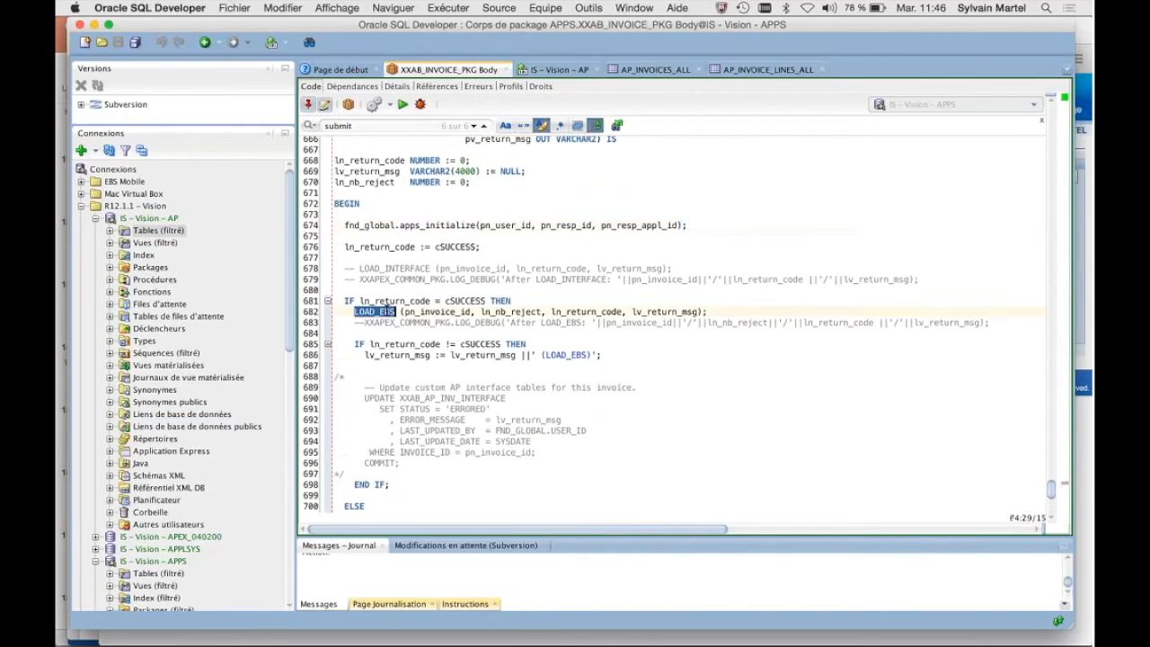
pyautogui.doubleClick(424, 122)
pyautogui.press('super+v')
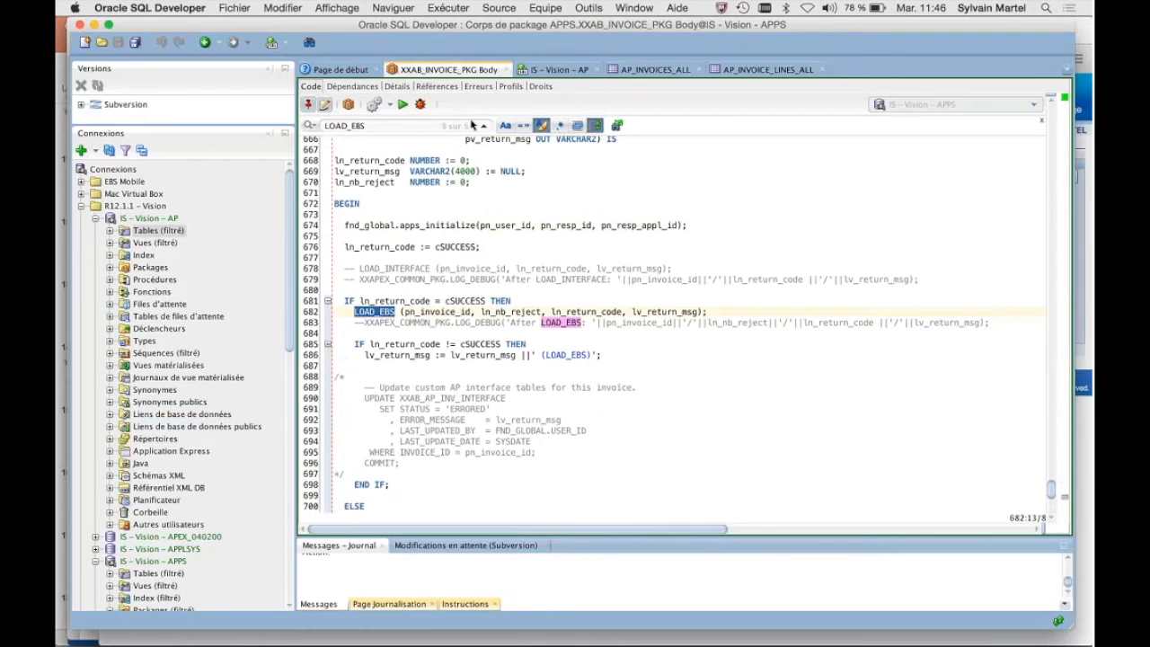
pyautogui.click(471, 128)
pyautogui.click(471, 128)
pyautogui.click(471, 129)
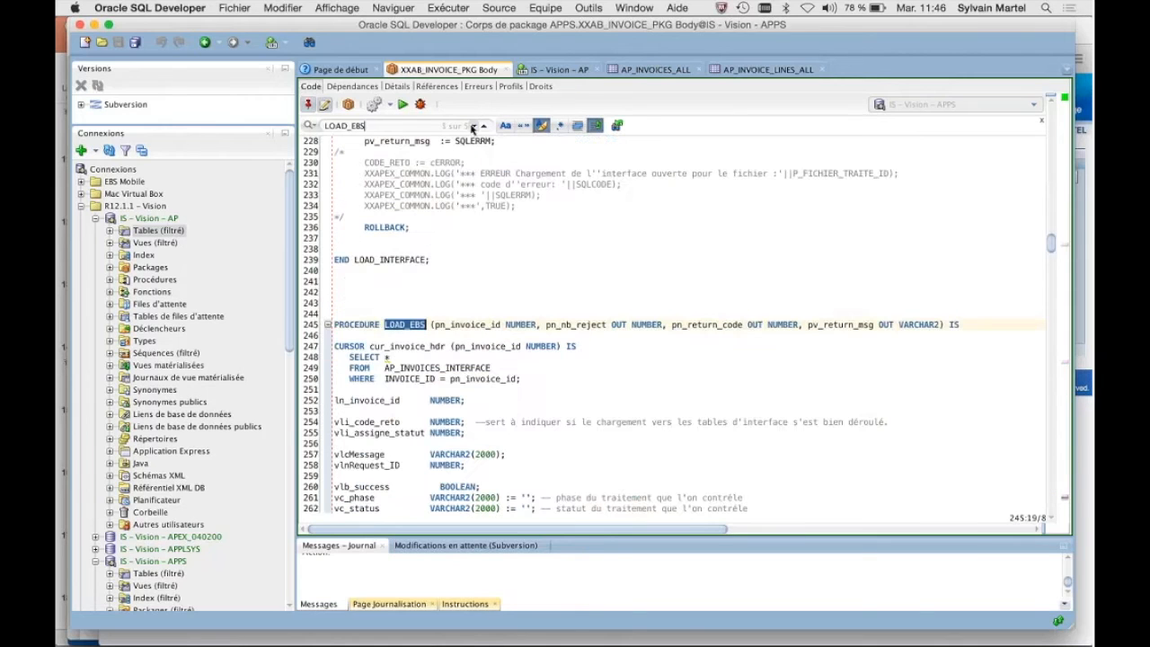
# Examine the LOAD_EBS code, including the SUBMIT_REQUEST call for APXIIMPT, the WAIT_FOR_REQUEST call and the return-code handling
pyautogui.scroll(-10, 562, 412)
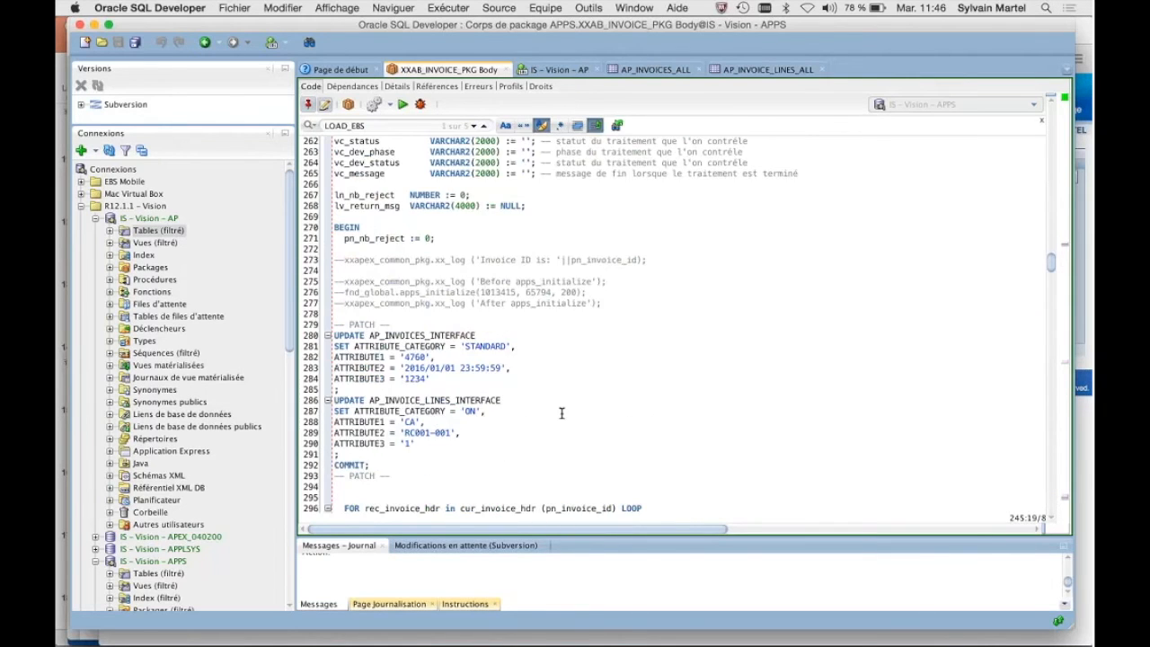
pyautogui.scroll(8, 561, 412)
pyautogui.scroll(-1, 561, 412)
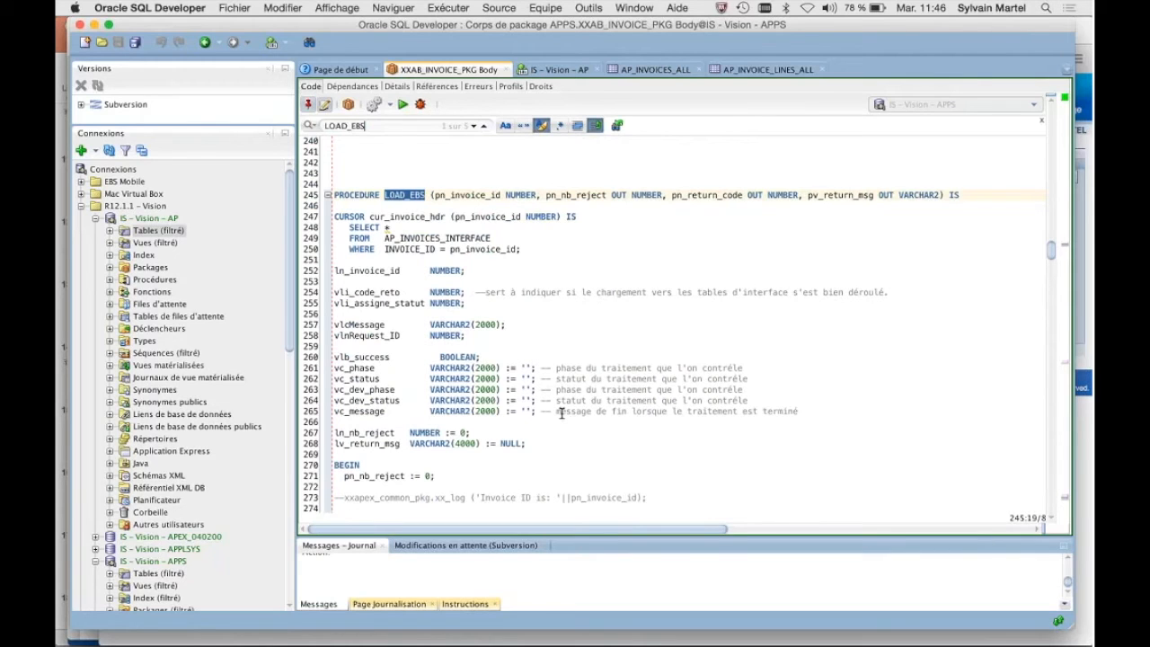
pyautogui.scroll(-10, 561, 412)
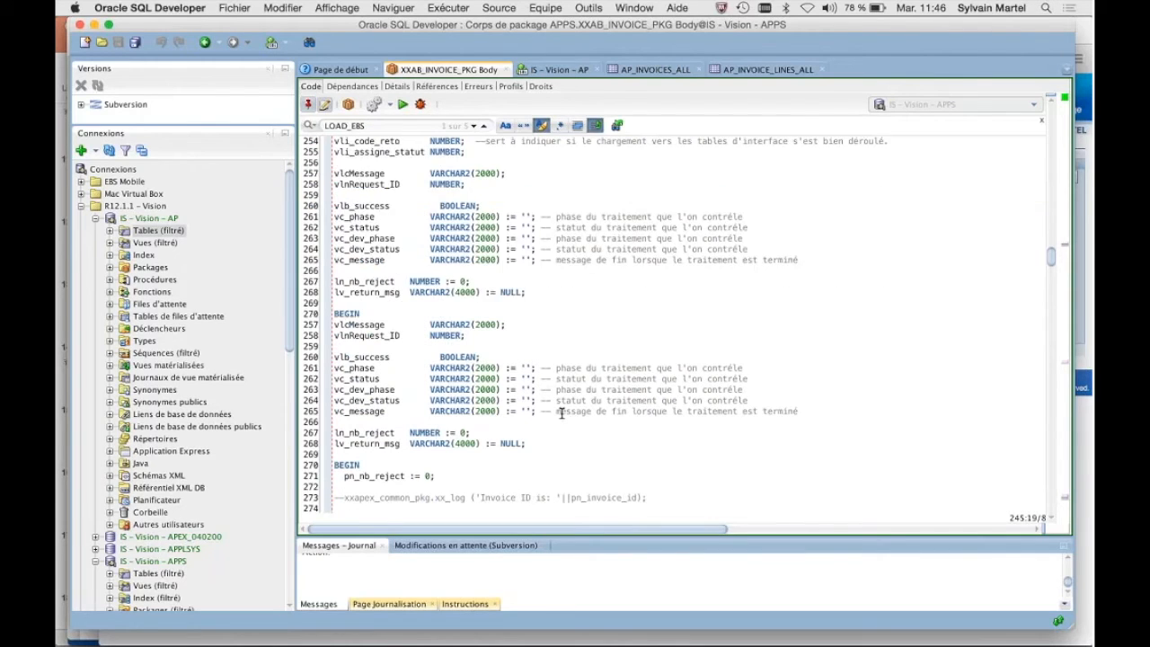
pyautogui.scroll(-9, 562, 412)
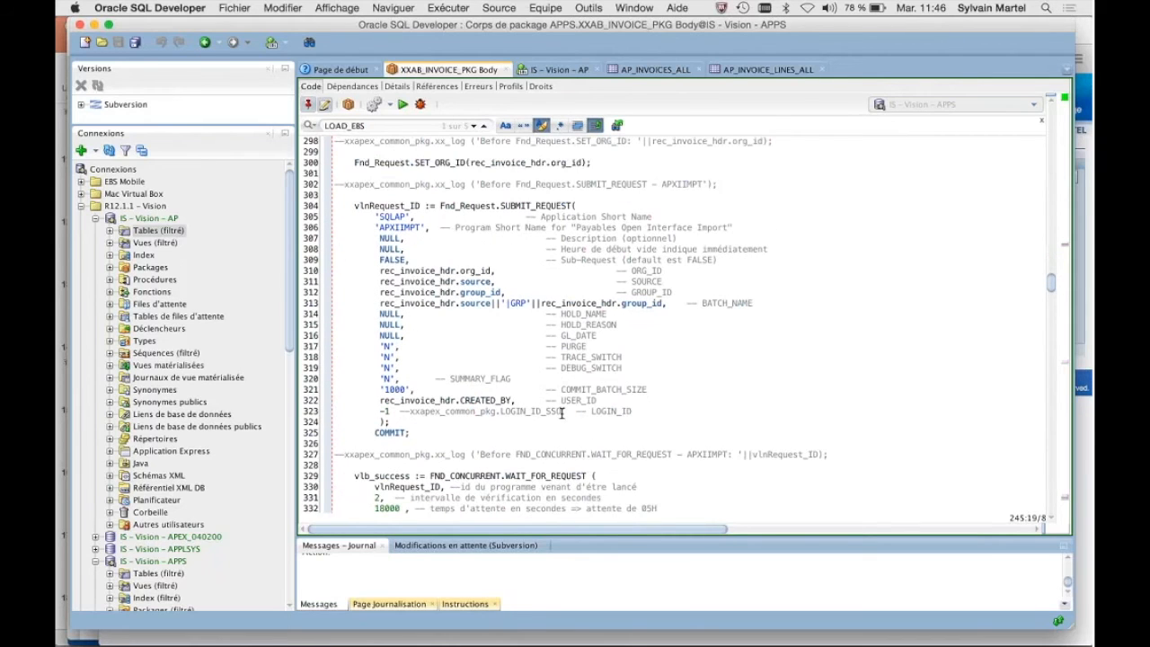
pyautogui.doubleClick(517, 205)
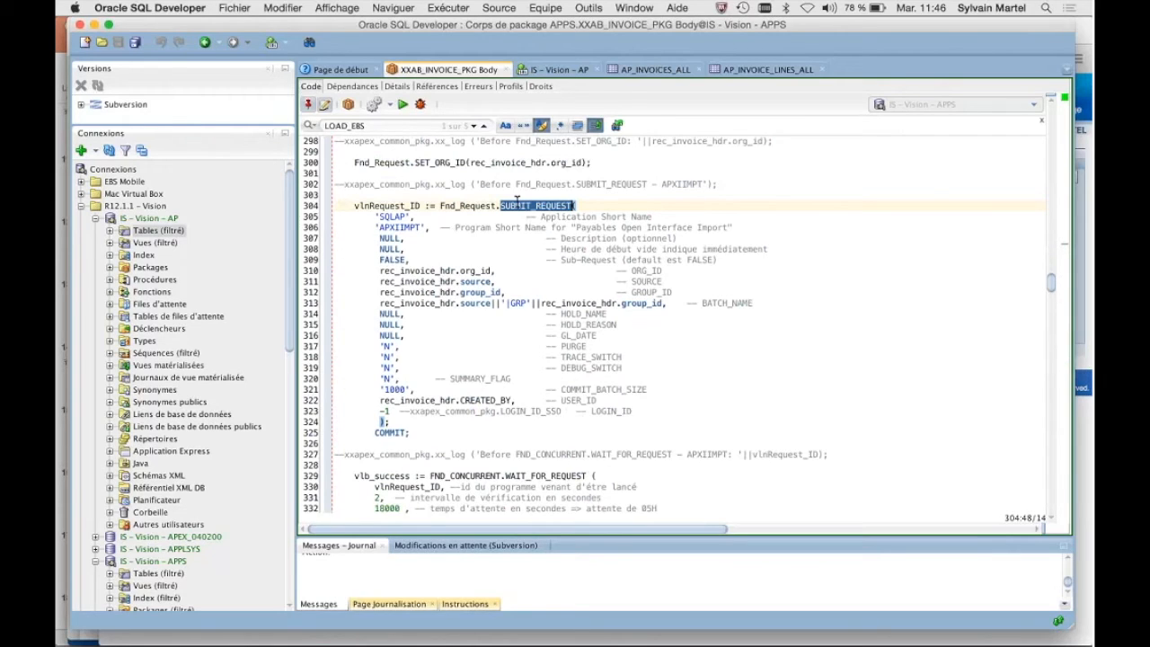
pyautogui.doubleClick(381, 227)
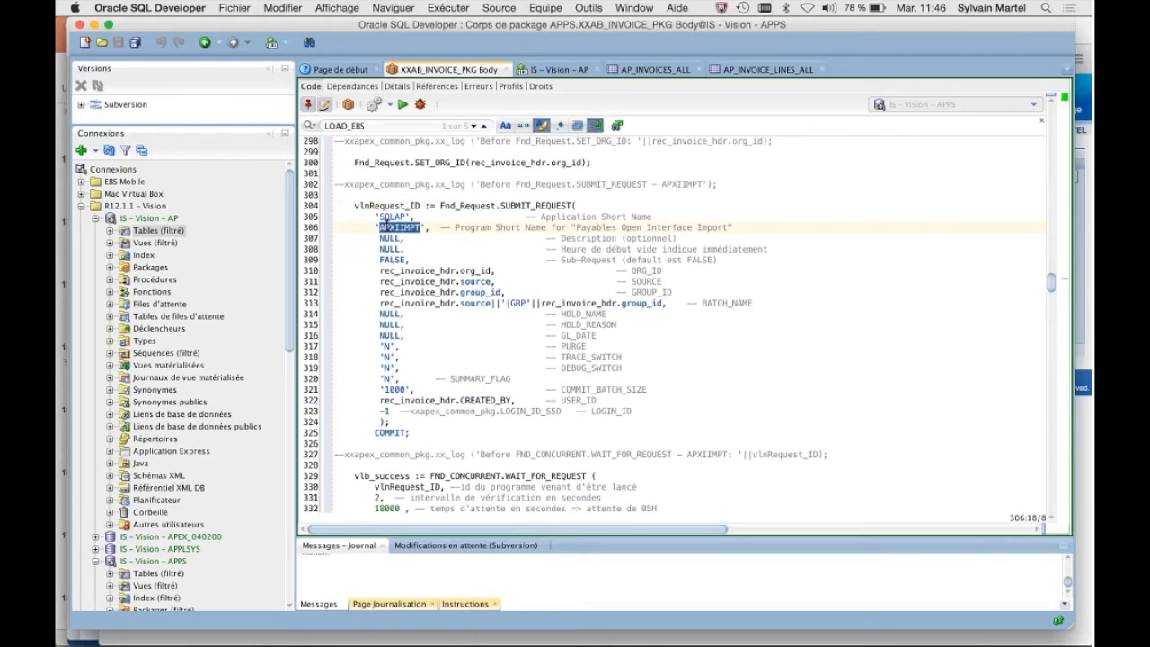
pyautogui.scroll(-7, 497, 330)
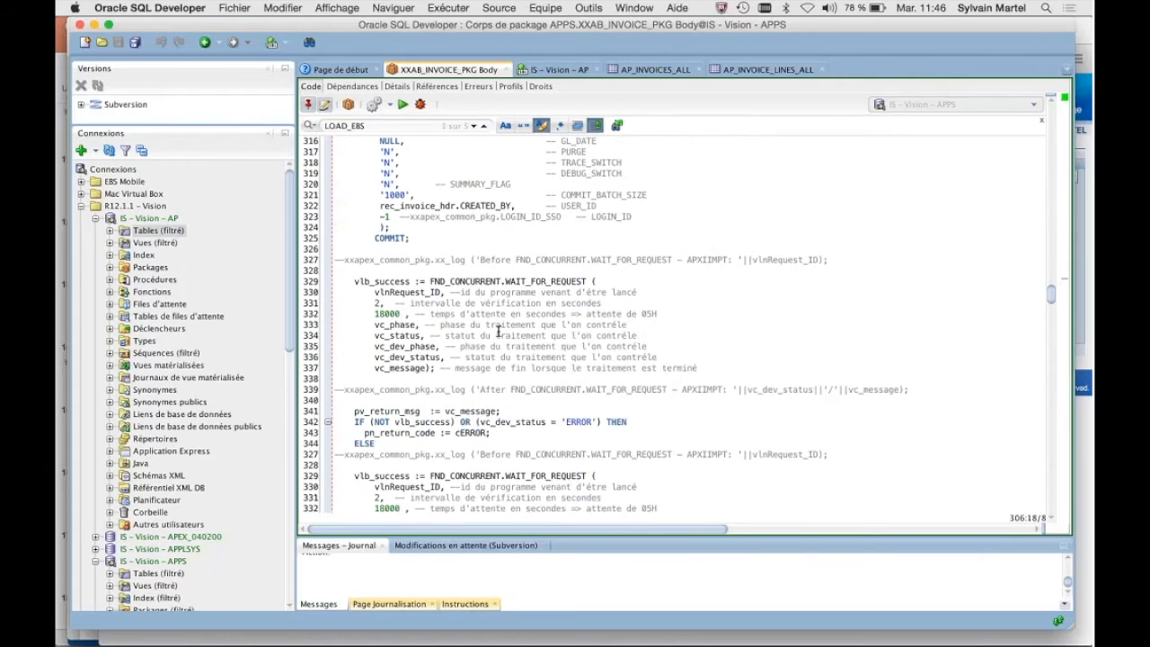
pyautogui.click(530, 237)
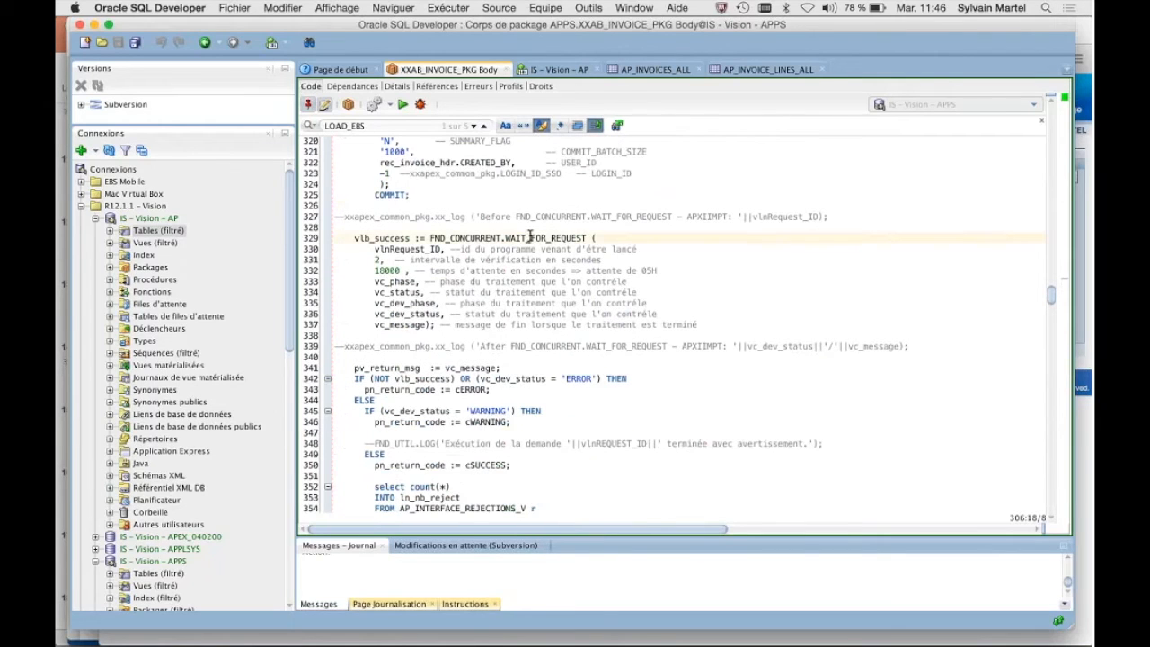
pyautogui.scroll(-5, 530, 237)
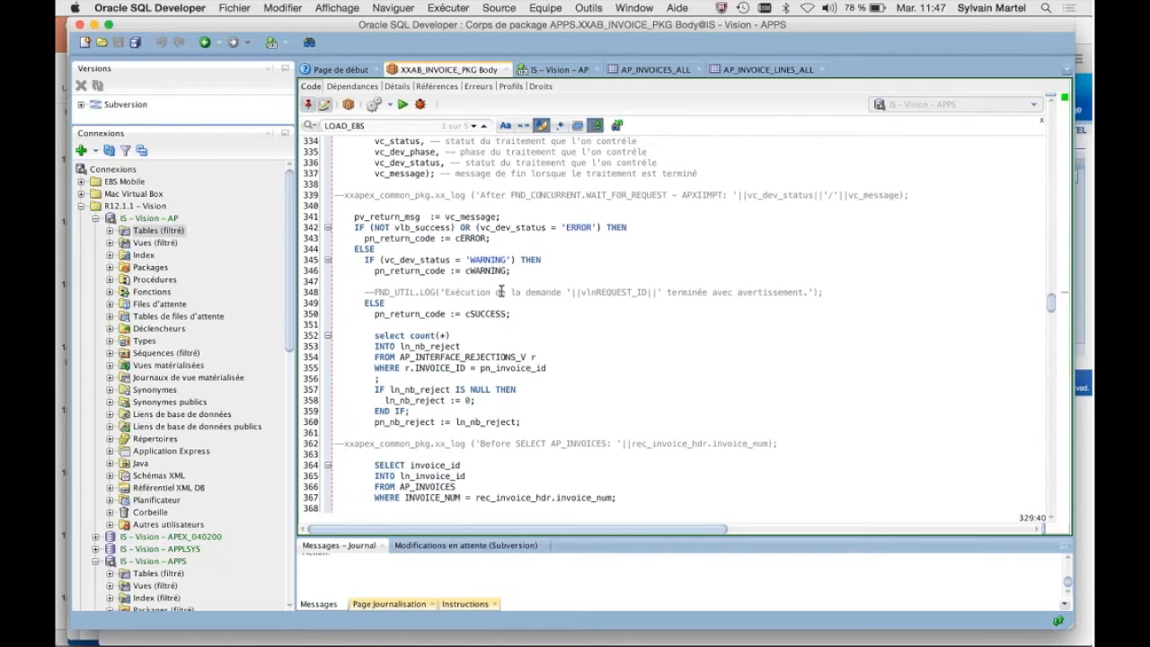
# Collapse the IS - Vision - AP connection and XXAB_INVOICE_PKG, and open the body of XXAPEX_COMMON_PKG
pyautogui.click(95, 220)
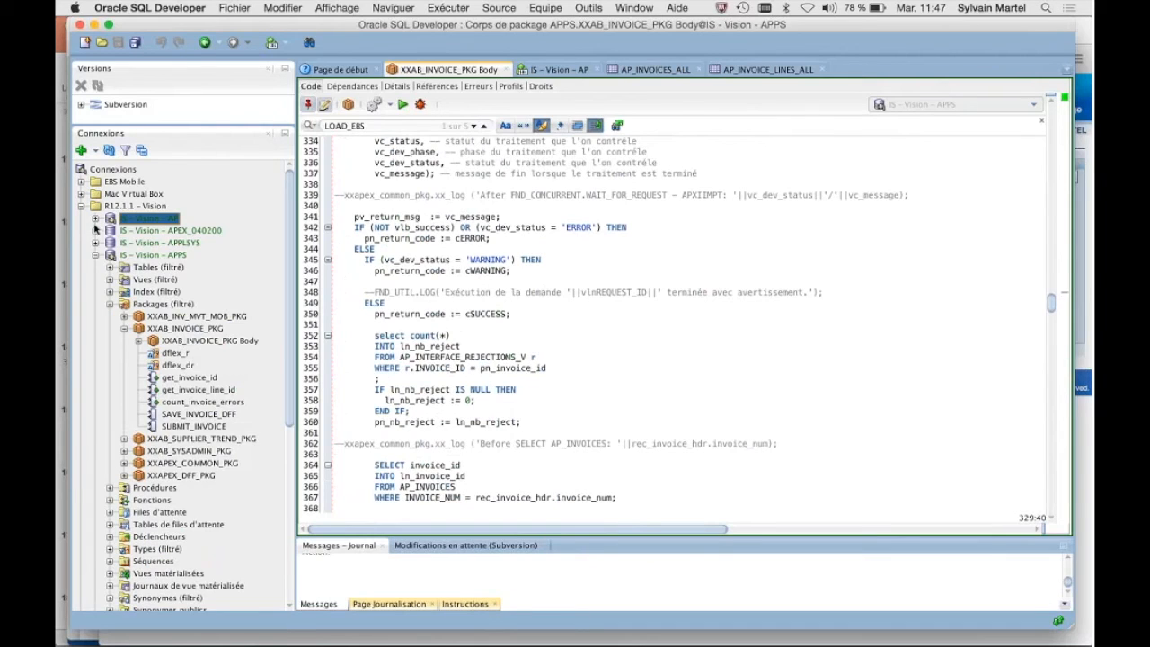
pyautogui.click(125, 328)
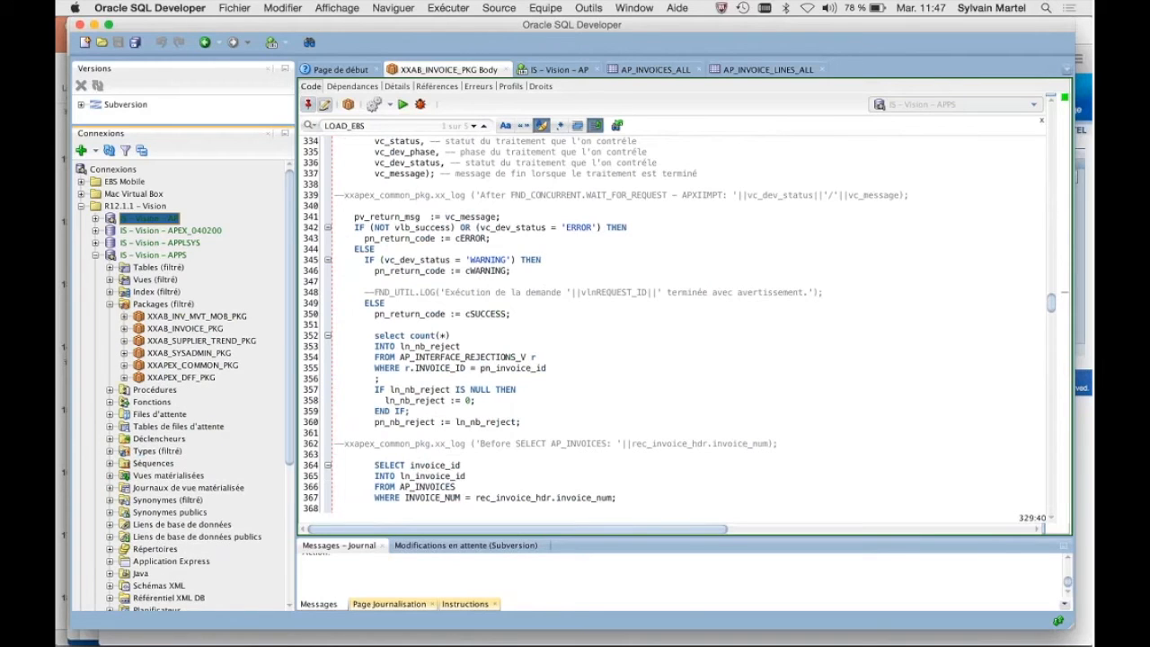
pyautogui.click(125, 364)
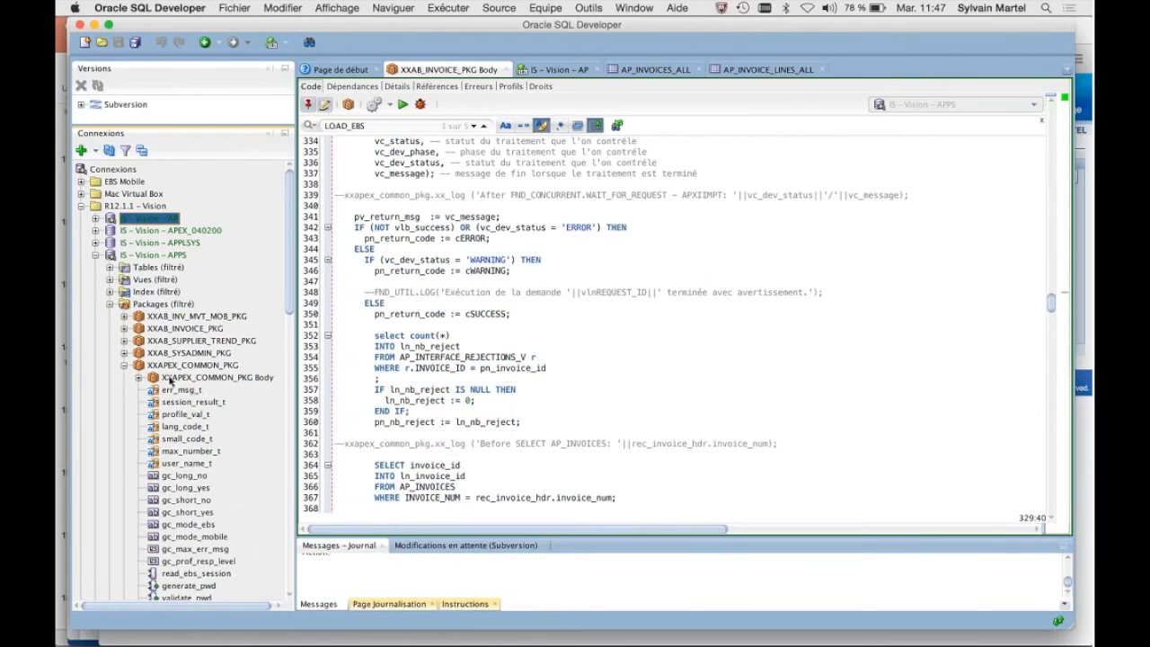
pyautogui.doubleClick(170, 379)
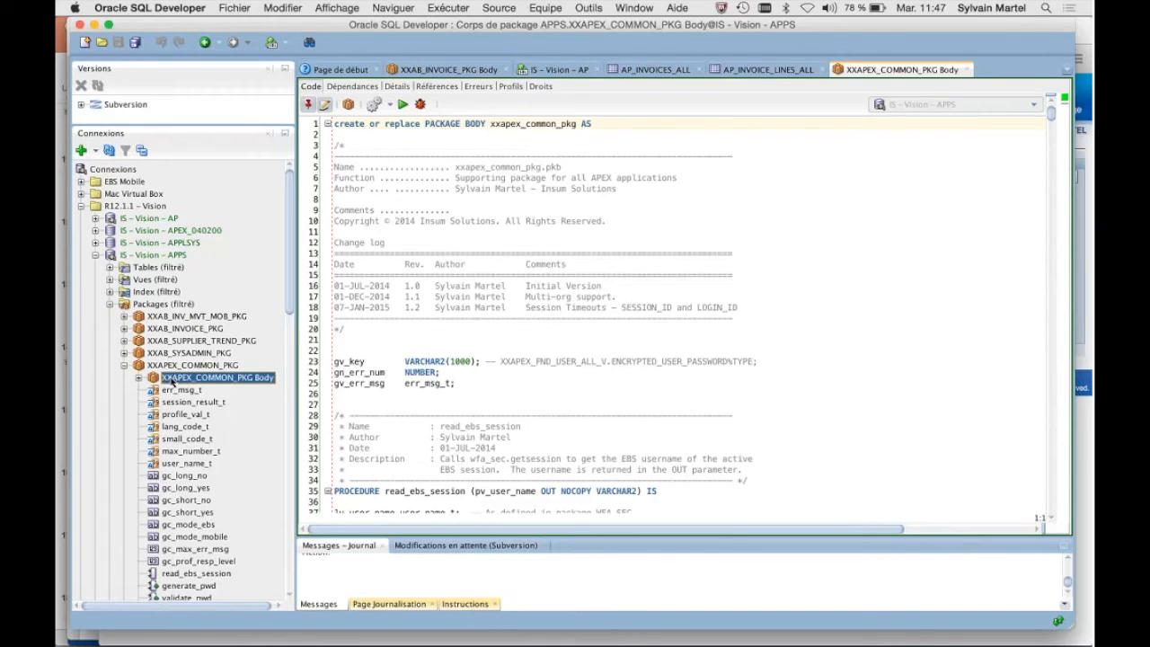
# Open the XXAPEX_COMMON_PKG specification and review its functions that call FND_GLOBAL, such as USER_ID and RESP_APPL_ID
pyautogui.doubleClick(182, 365)
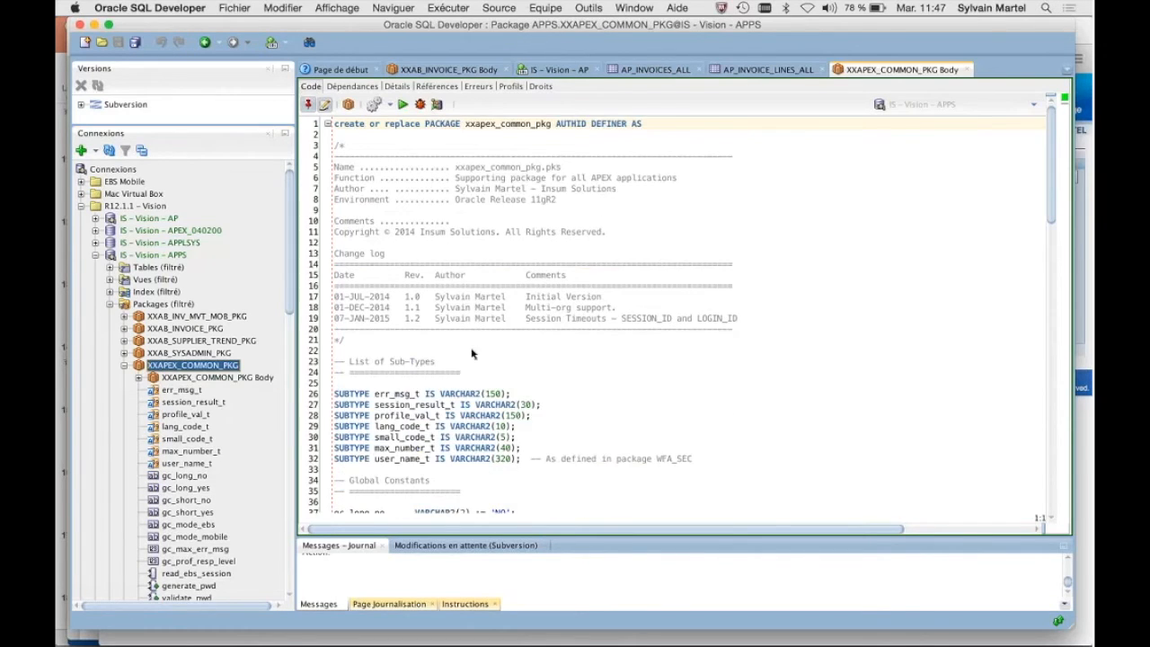
pyautogui.scroll(-10, 570, 369)
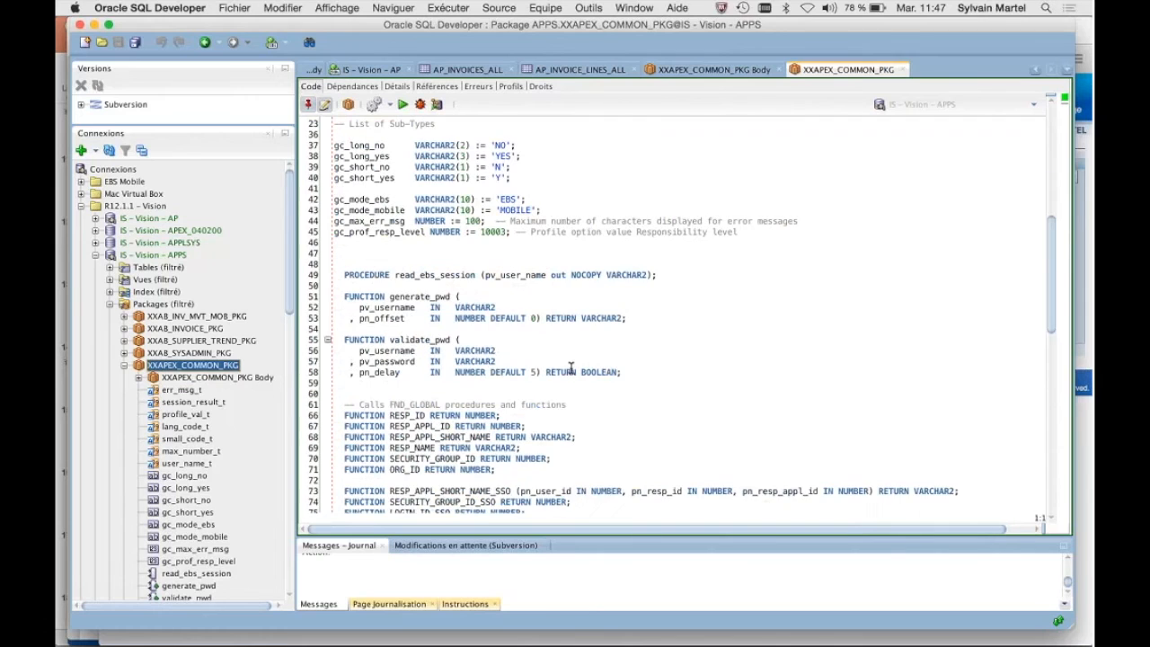
pyautogui.scroll(-5, 570, 368)
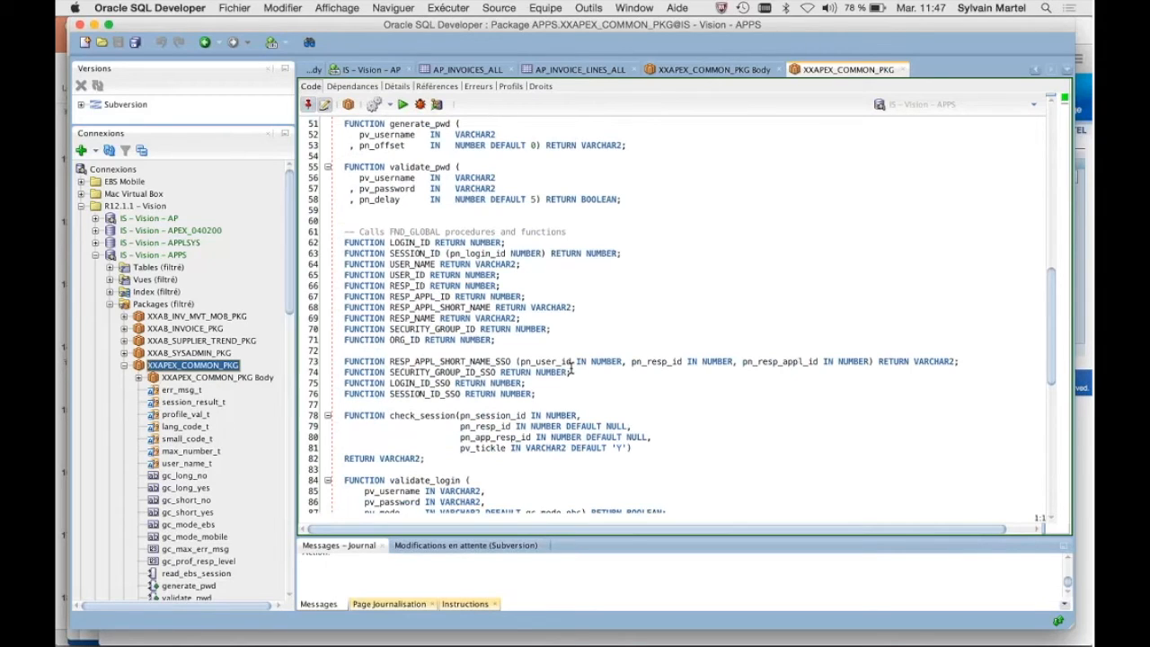
pyautogui.click(393, 275)
pyautogui.click(396, 295)
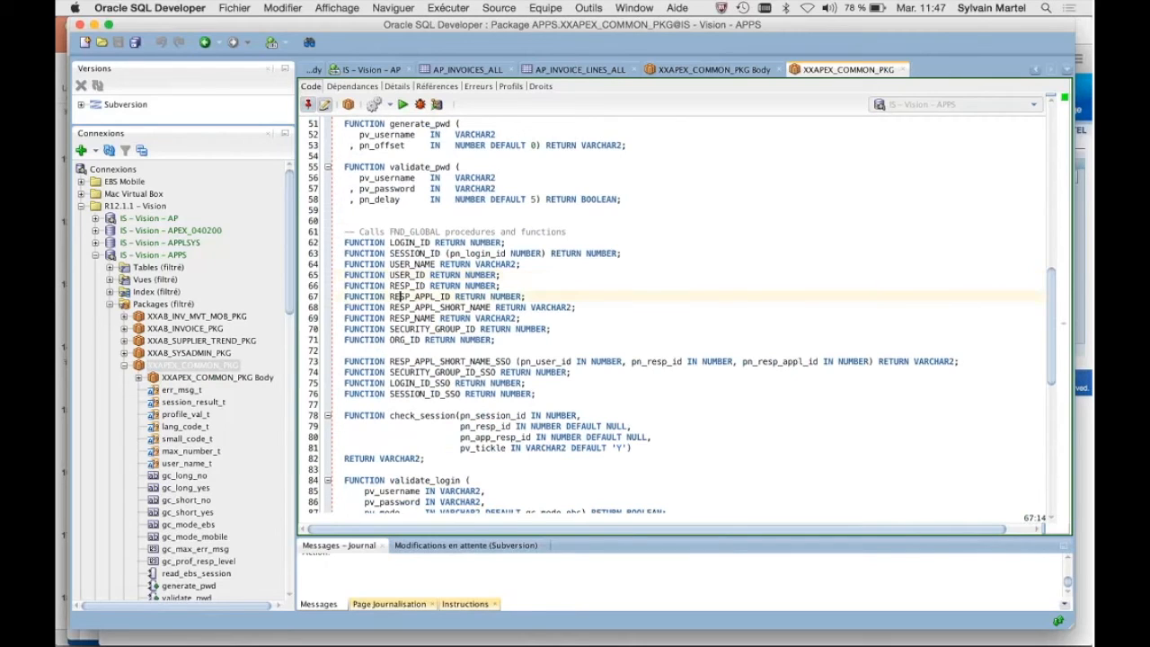
# Return to the XXAPEX_COMMON_PKG body and examine the RESP_APPL_SHORT_NAME_SSO function and its APPLICATION_SHORT_NAME query
pyautogui.doubleClick(238, 378)
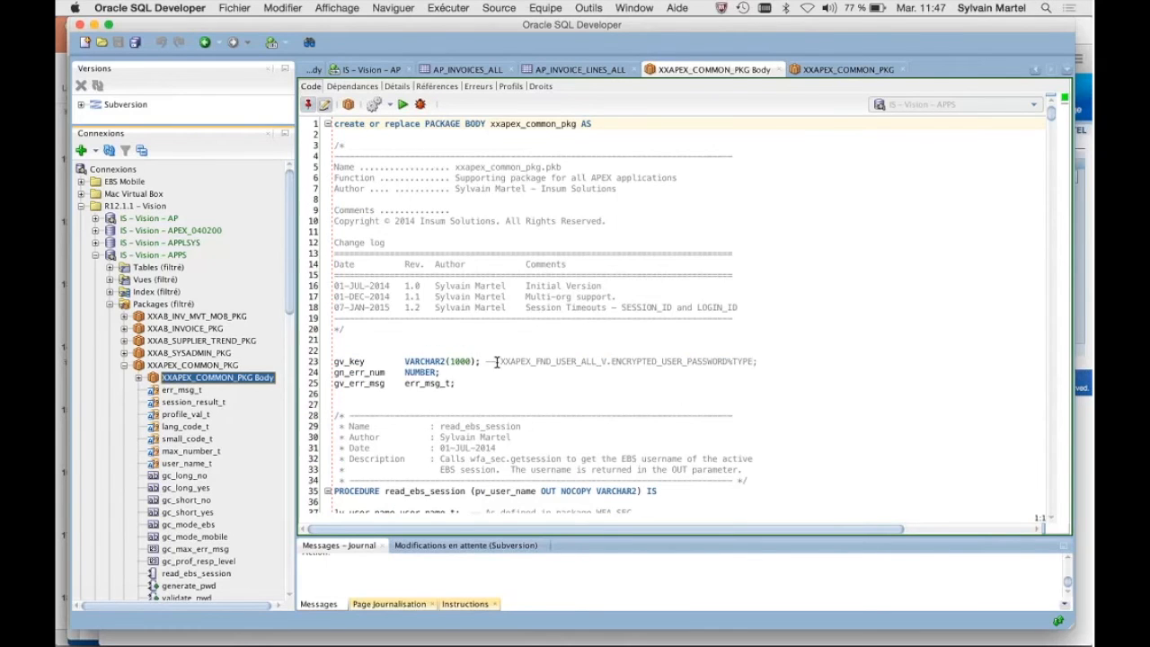
pyautogui.scroll(-15, 496, 362)
pyautogui.scroll(-20, 495, 362)
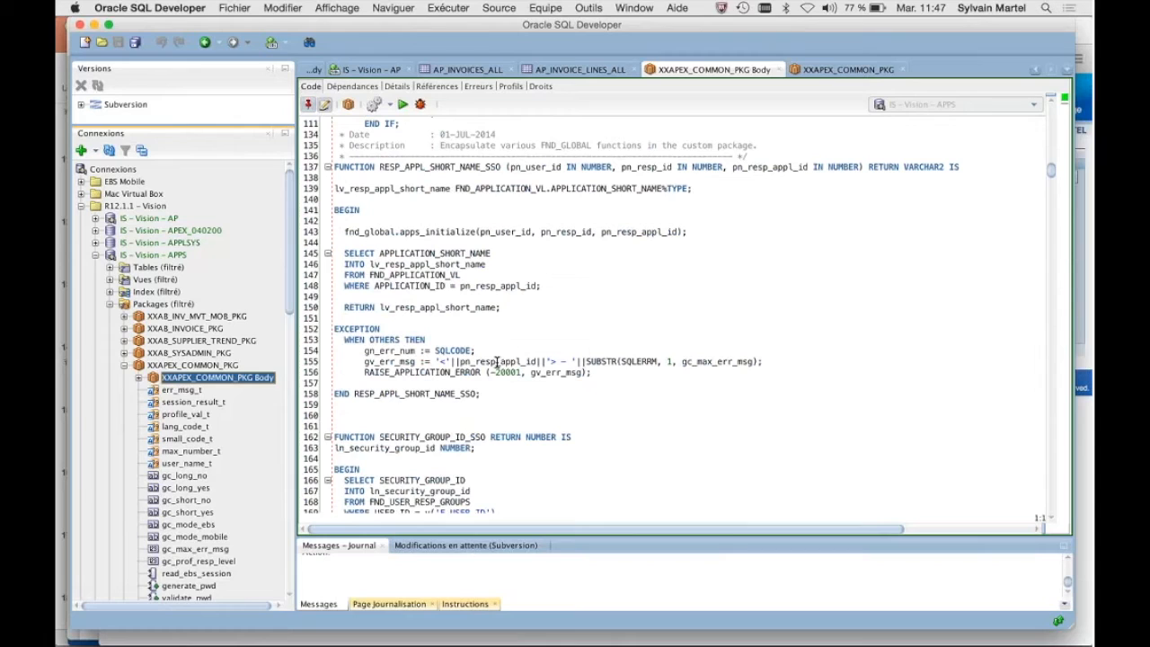
pyautogui.doubleClick(458, 168)
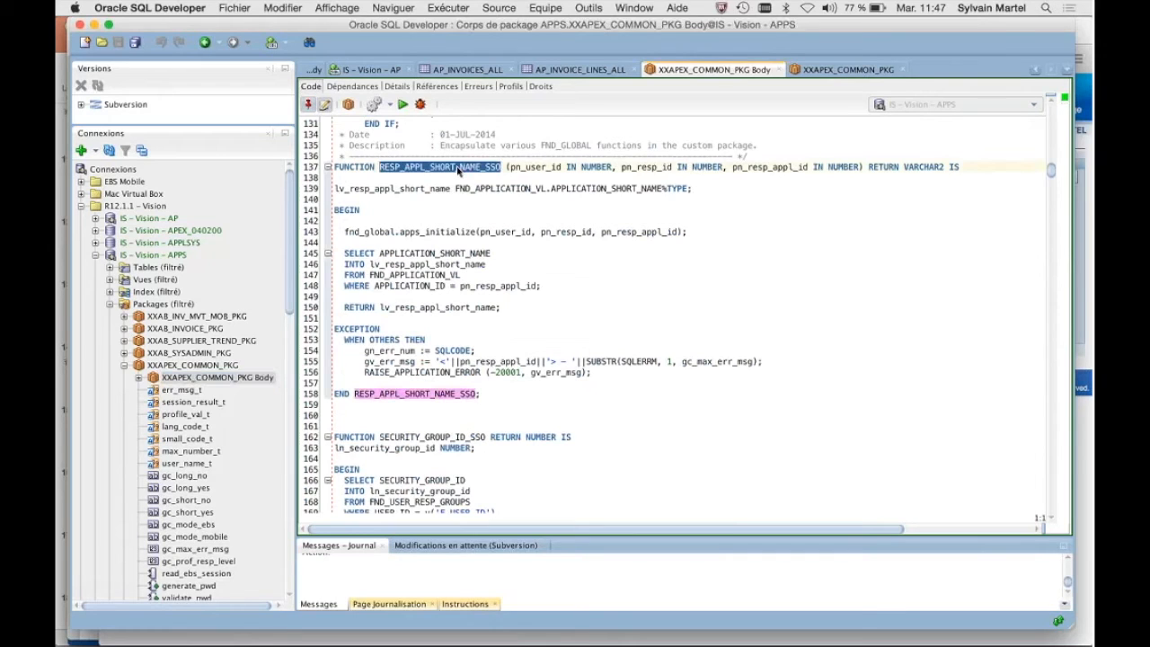
pyautogui.doubleClick(425, 254)
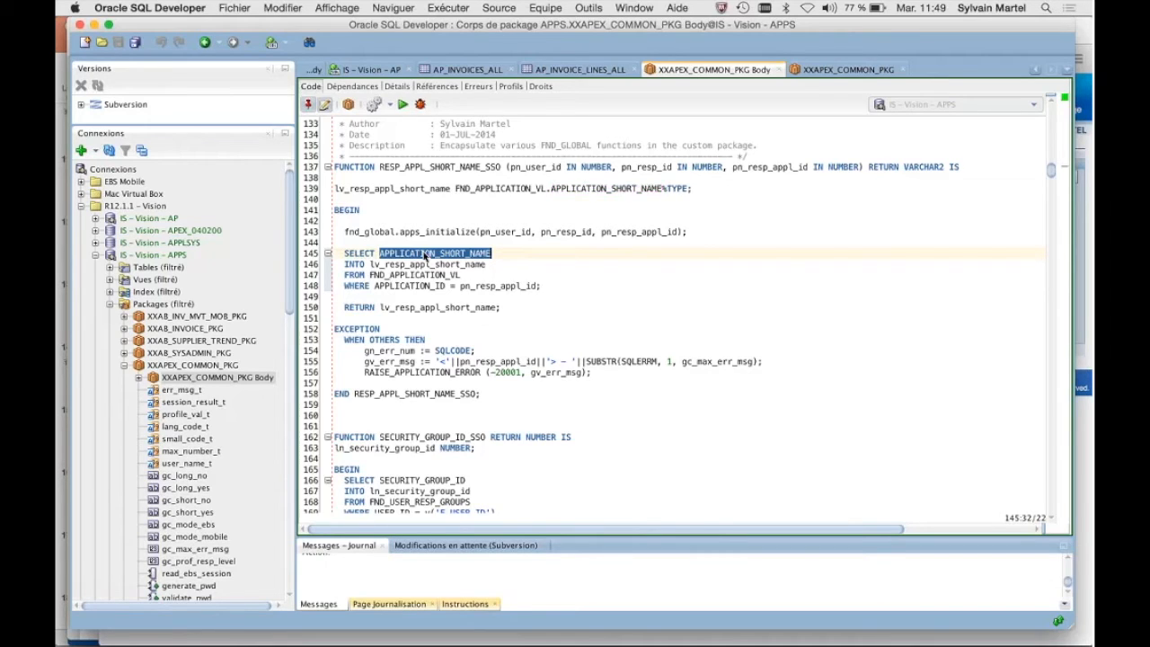
# Switch to PowerPoint, play the slide show from slide 14 and advance through the animations of the C2 Single Sign-On overview
pyautogui.press('super+Tab')
pyautogui.press('super+Tab')
pyautogui.press('super+Tab')
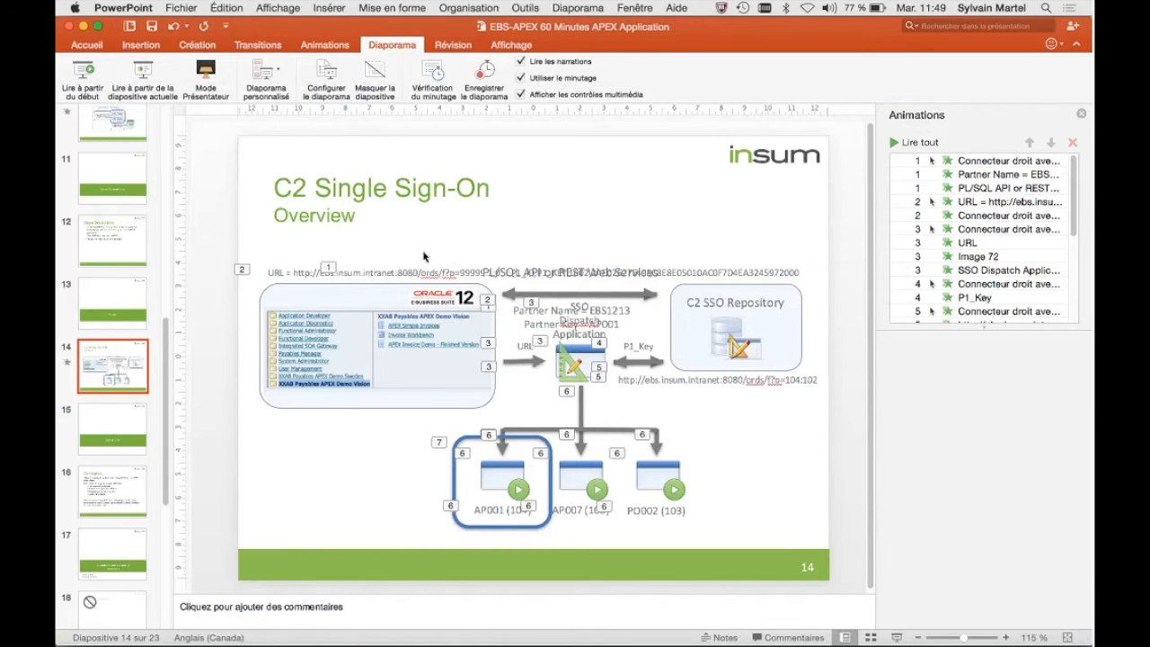
pyautogui.click(134, 82)
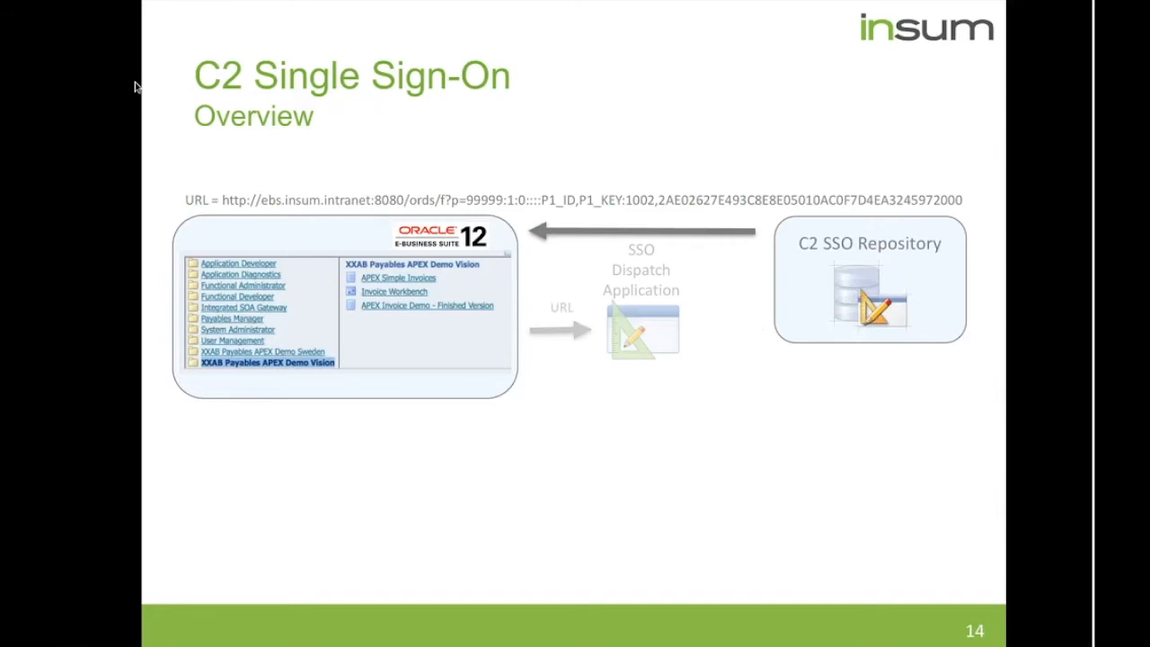
pyautogui.press('Right')
pyautogui.press('Right')
pyautogui.press('Right')
pyautogui.press('Right')
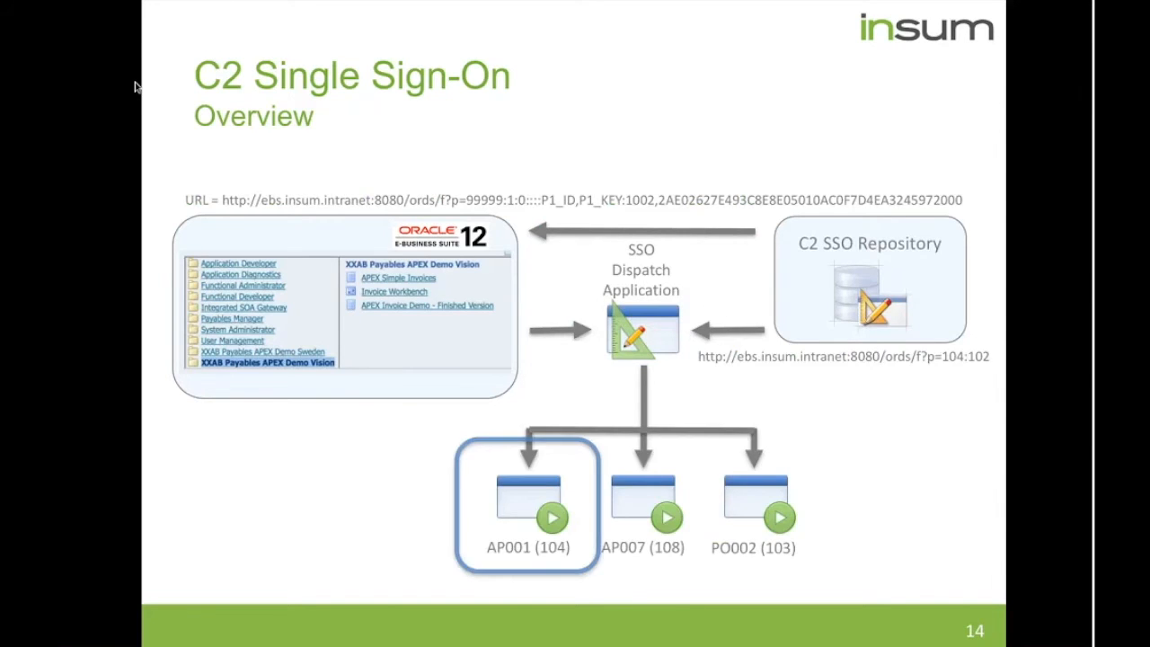